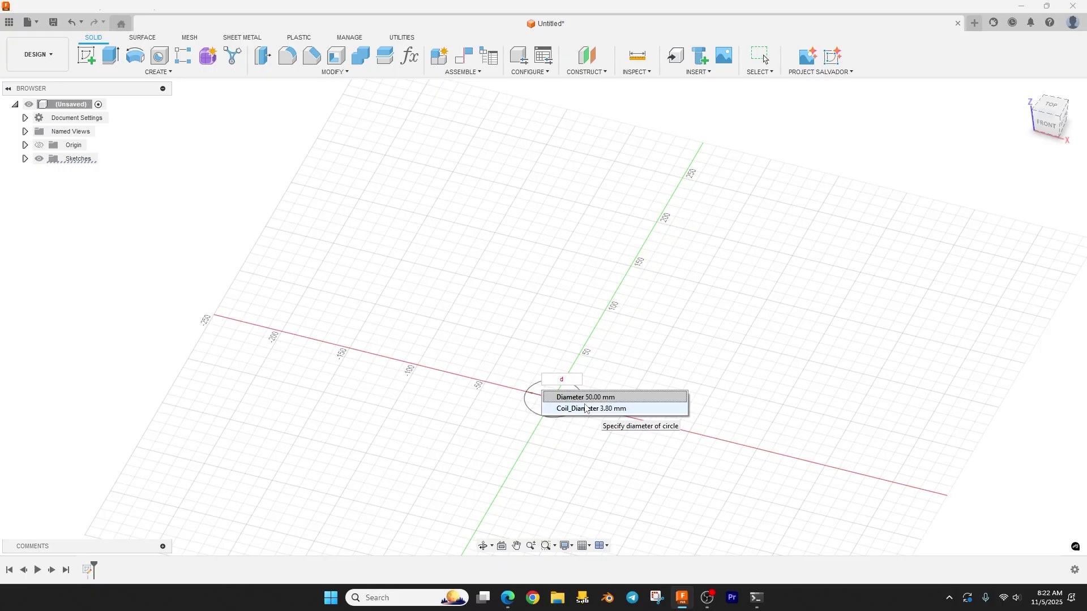
Step: Set the sketch circle's diameter to the Diameter parameter
key(Return)
key(Return)
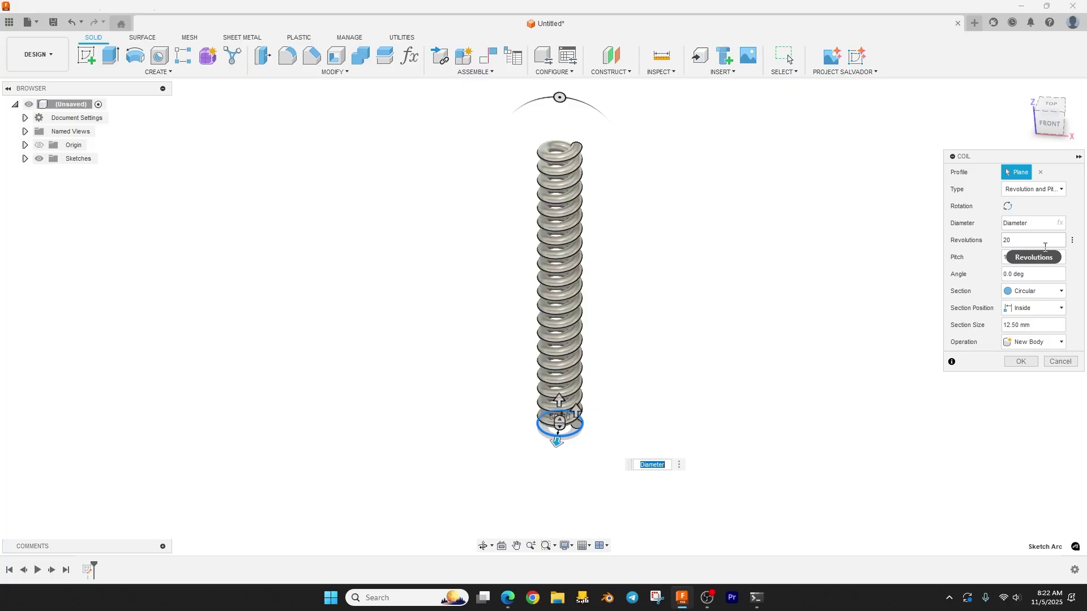
Step: Set the coil's revolutions to the Revolutions parameter and its pitch to Pitch
click(1007, 240)
text(Rev)
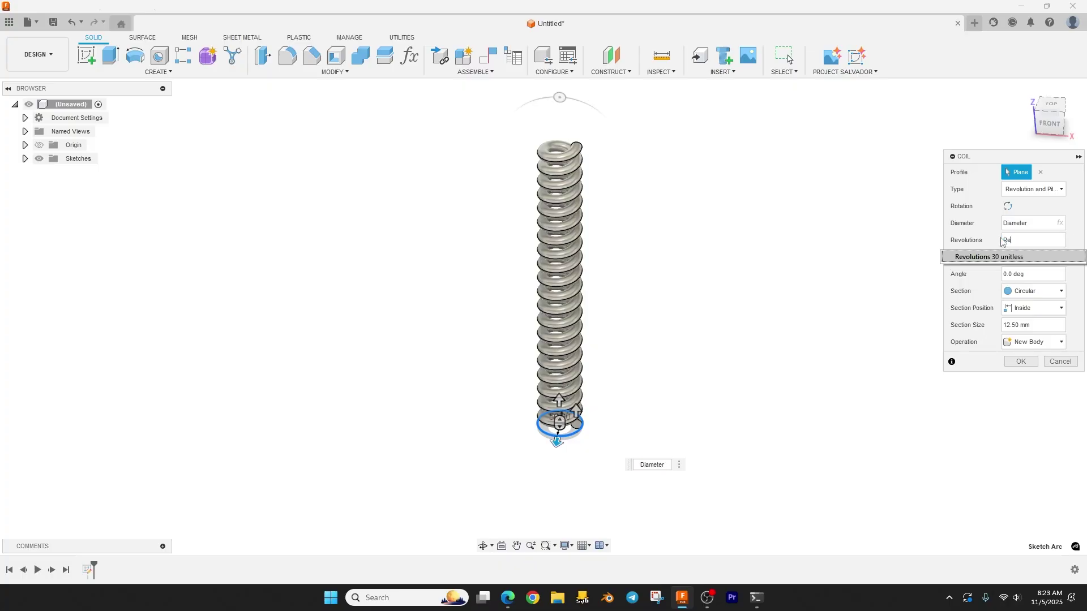
key(Return)
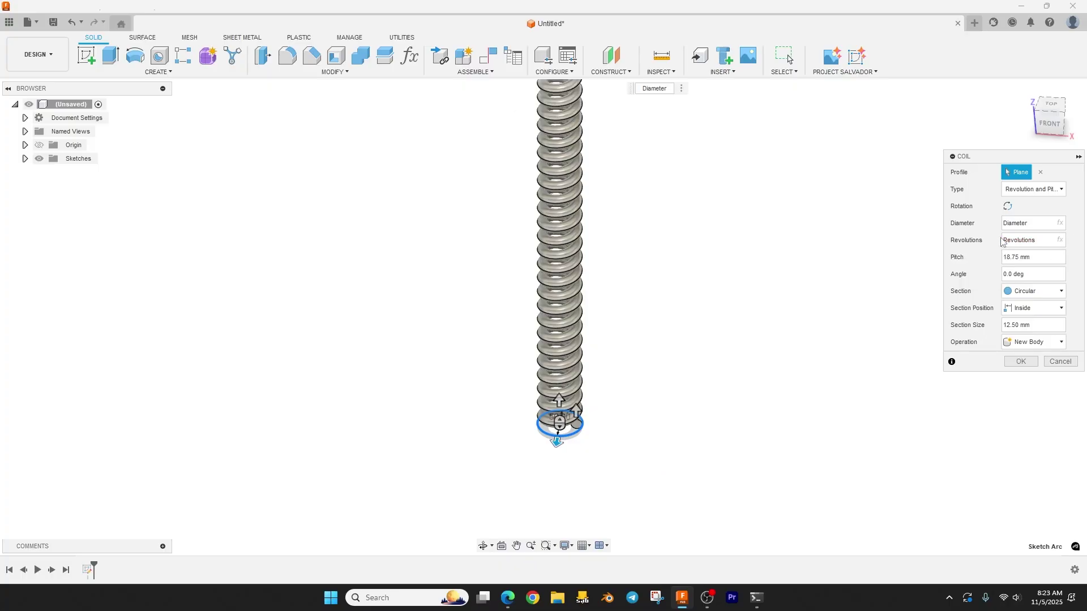
double_click(1024, 257)
text(Pitch)
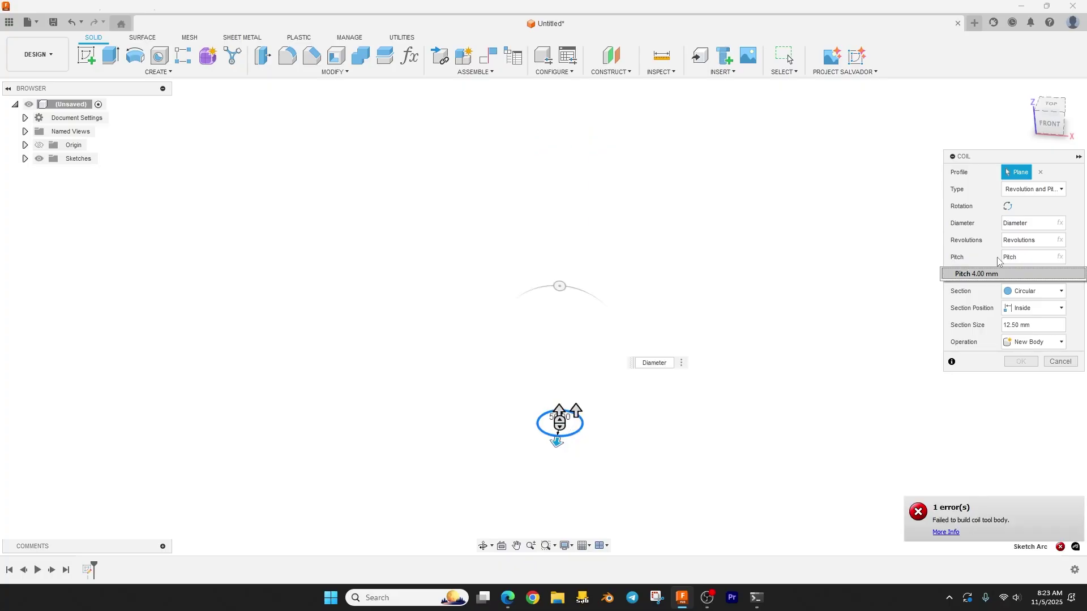
key(Return)
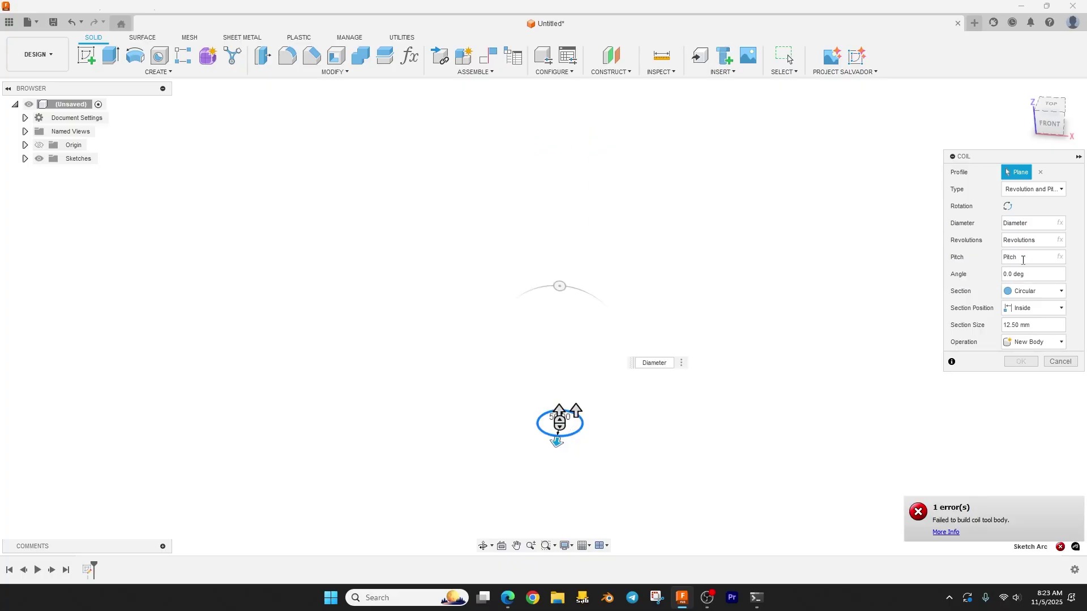
Step: Set the section size to Coil_Diameter and create the coil as a solid body
drag(1048, 328, 1009, 327)
text(Coil_Diameter)
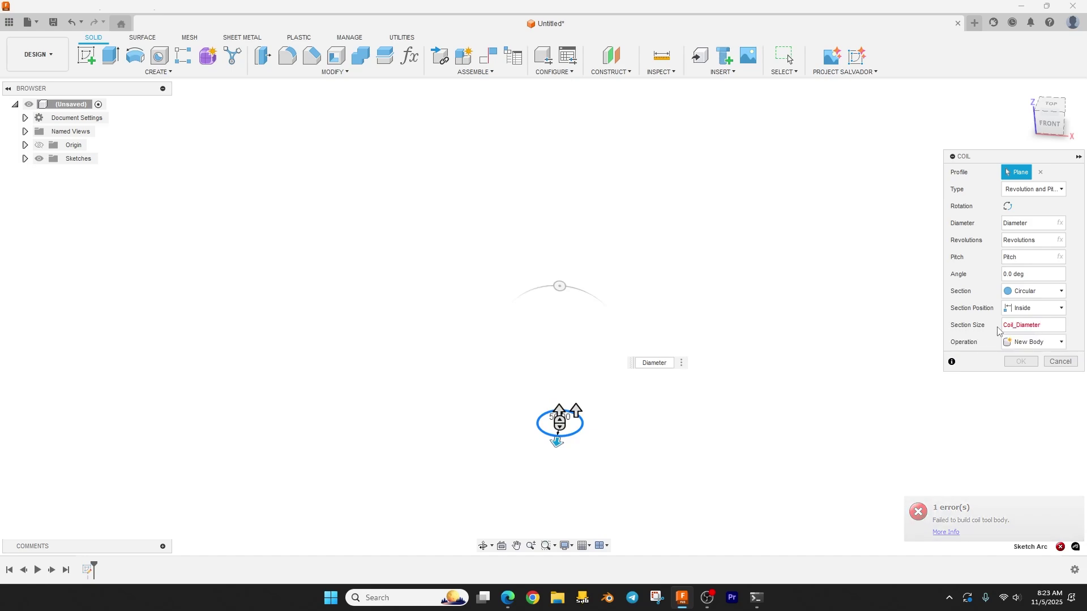
key(Return)
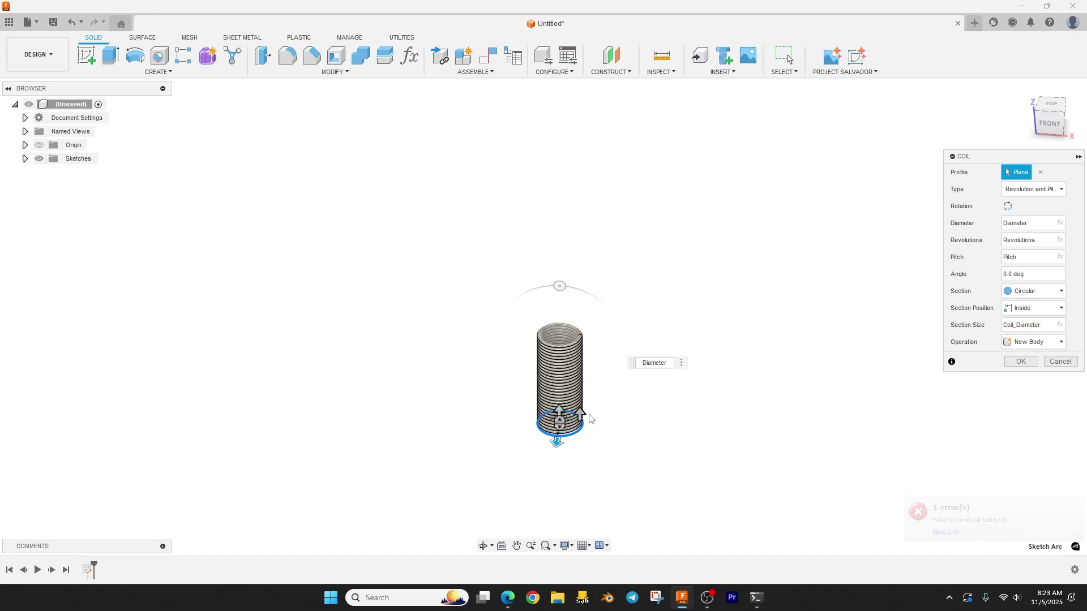
scroll(600, 433, up, 3)
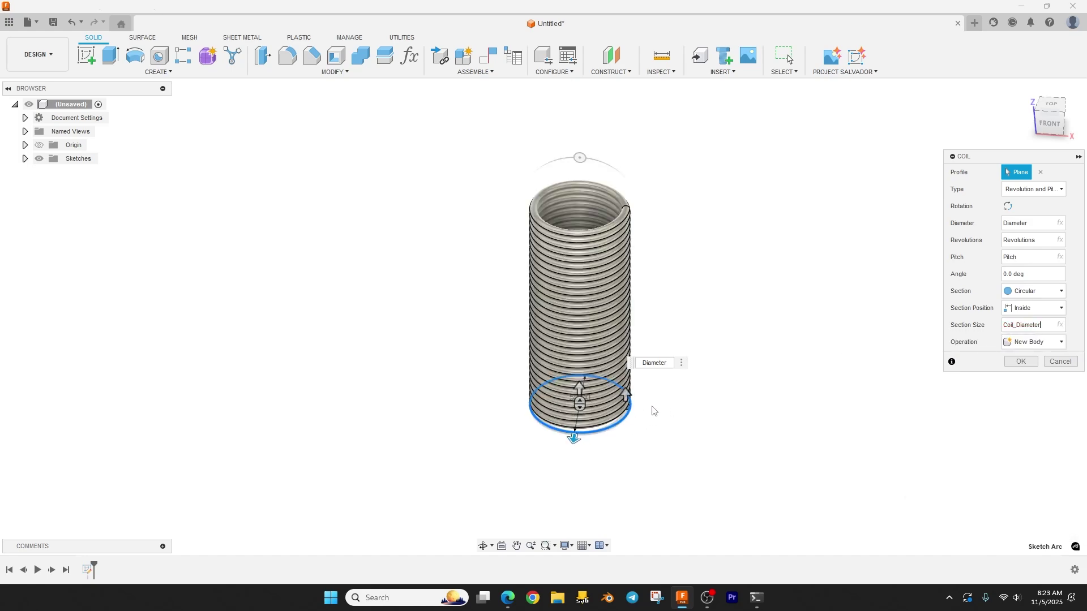
shift+middle_drag(652, 409, 648, 198)
scroll(648, 197, up, 4)
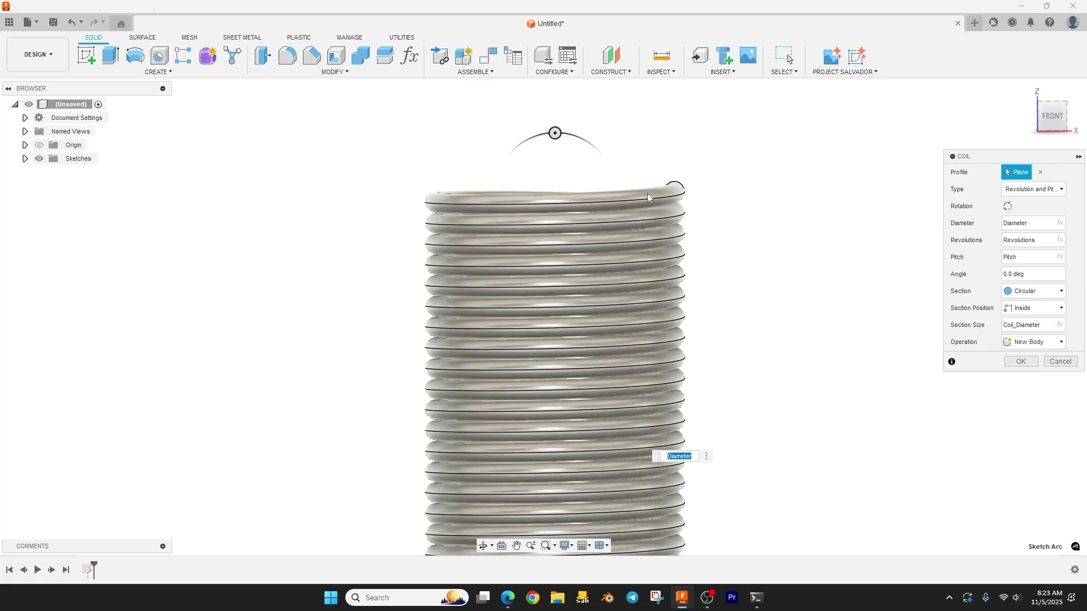
scroll(648, 197, up, 4)
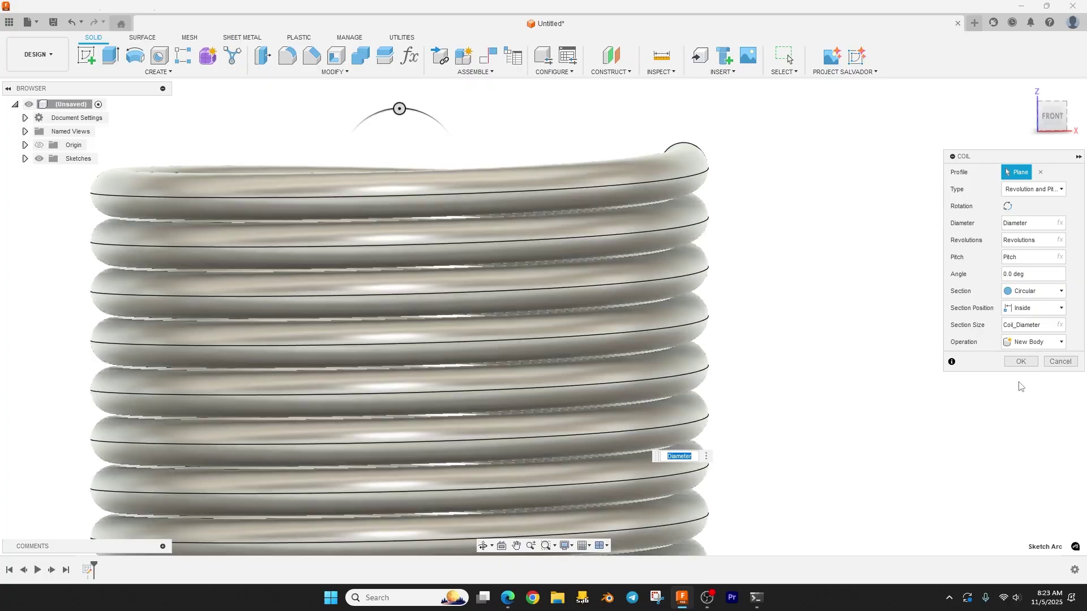
click(1021, 361)
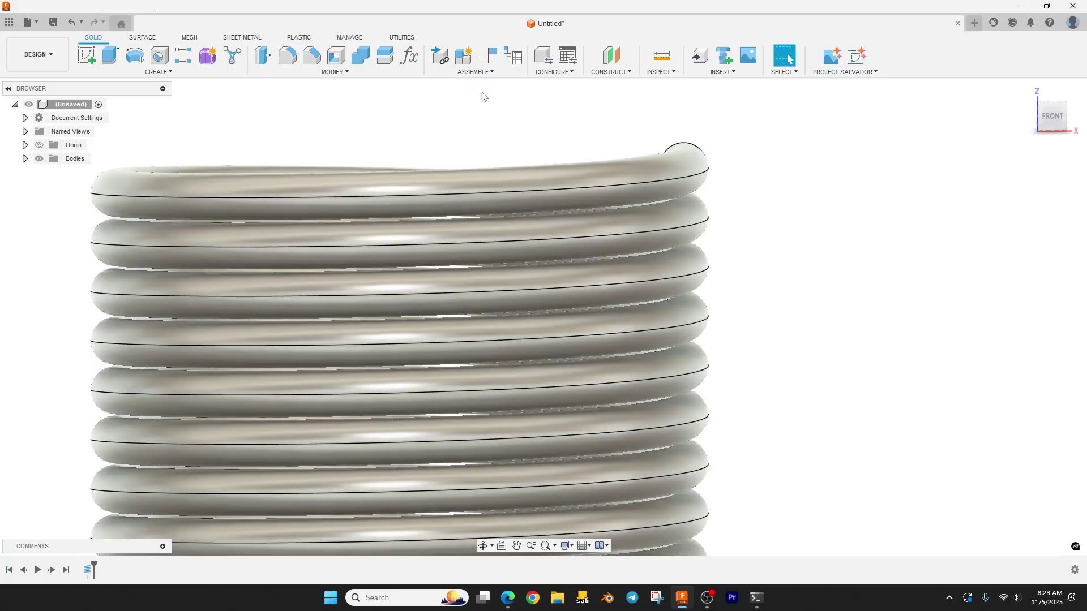
shift+middle_drag(775, 242, 753, 205)
key(Escape)
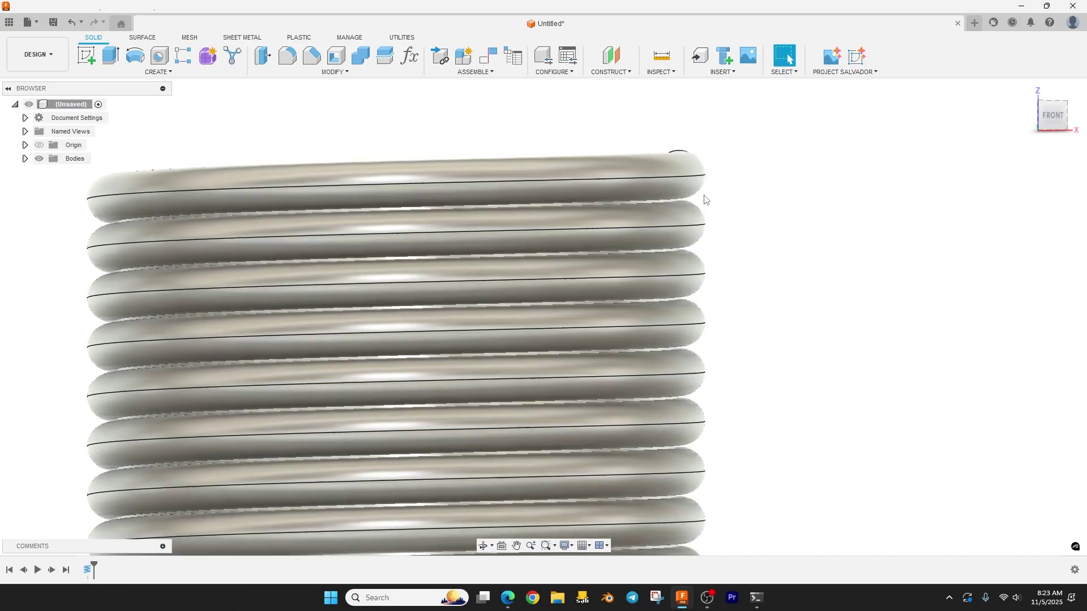
click(409, 55)
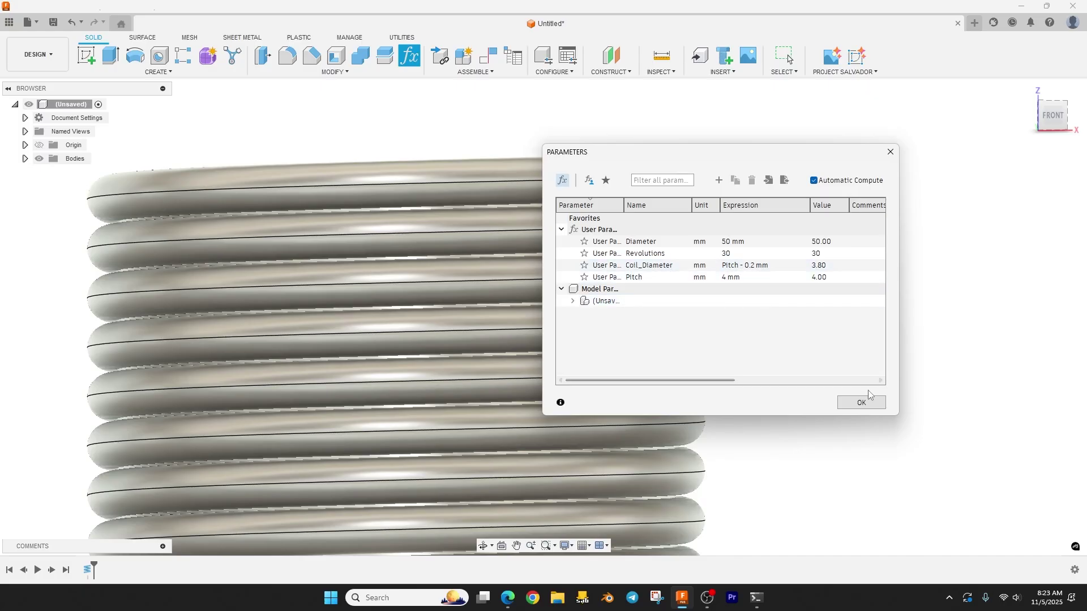
click(861, 402)
scroll(476, 237, down, 6)
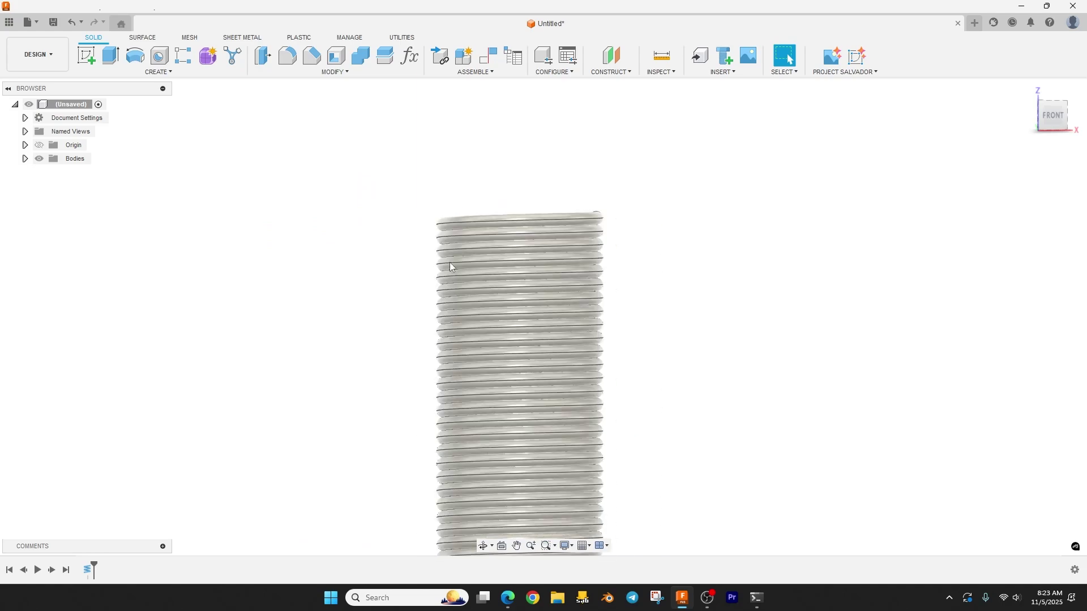
shift+middle_drag(379, 279, 300, 299)
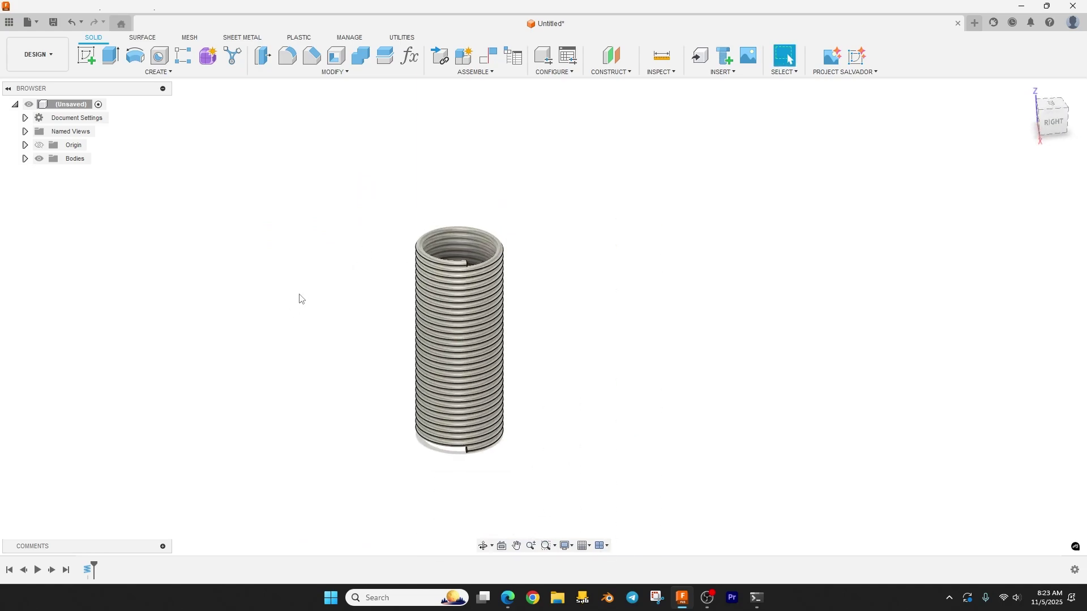
double_click(87, 570)
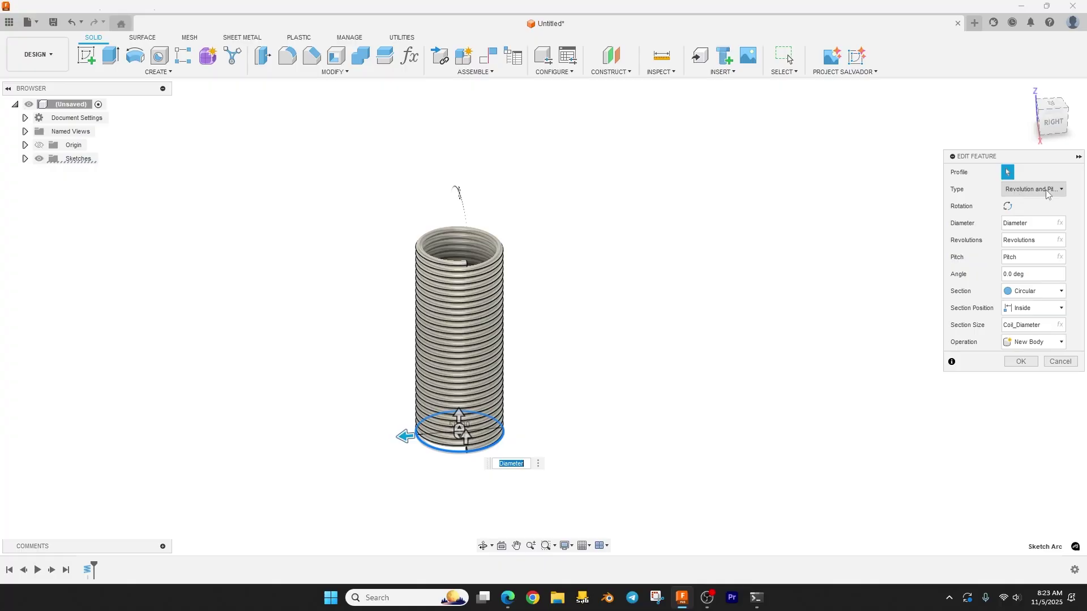
click(1060, 190)
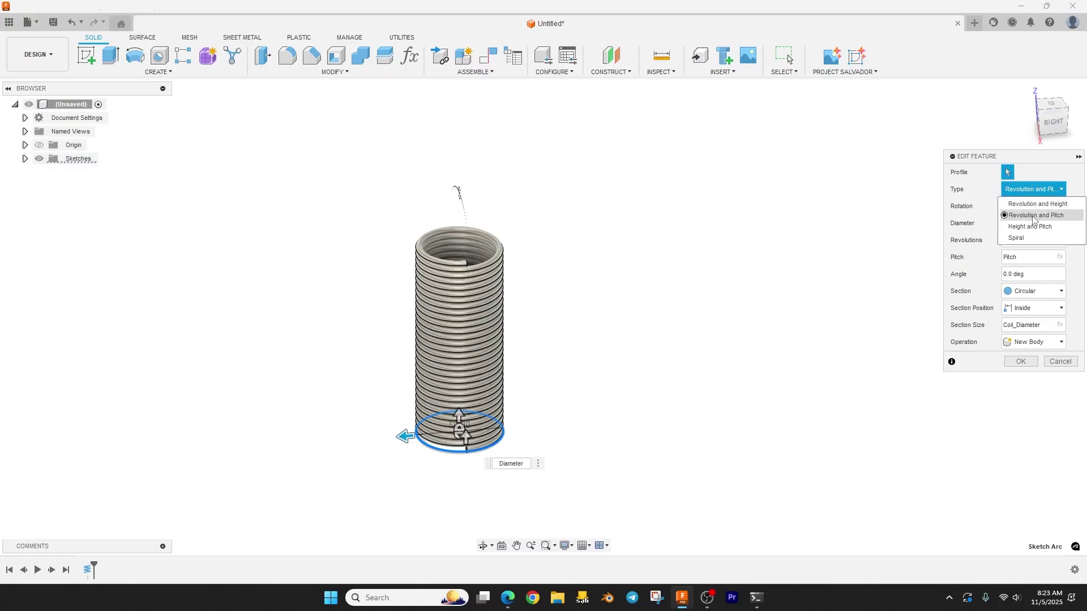
click(1033, 216)
click(1021, 361)
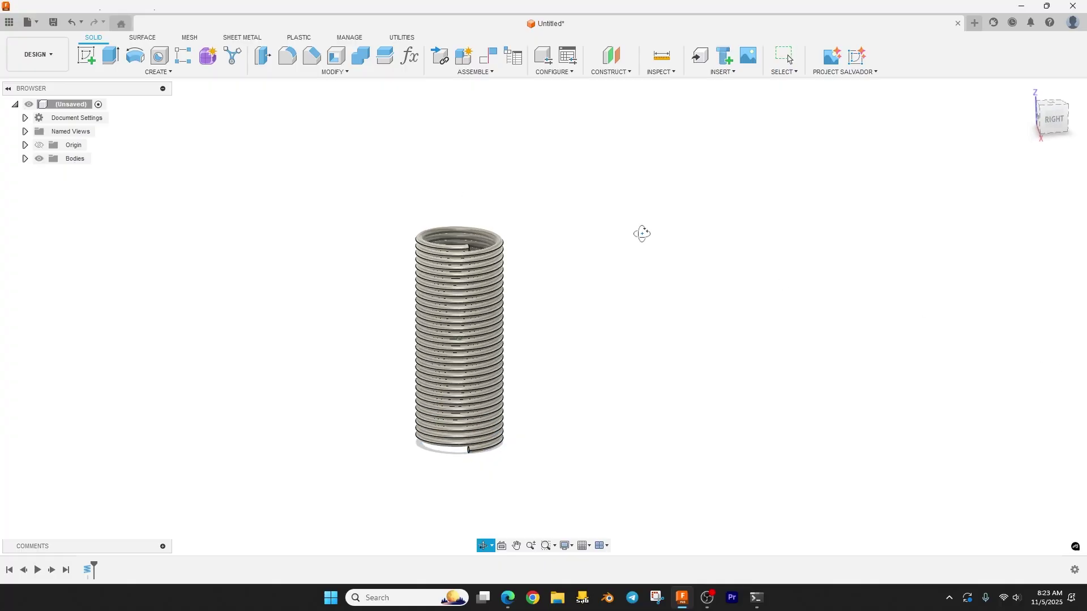
drag(642, 233, 628, 214)
key(Escape)
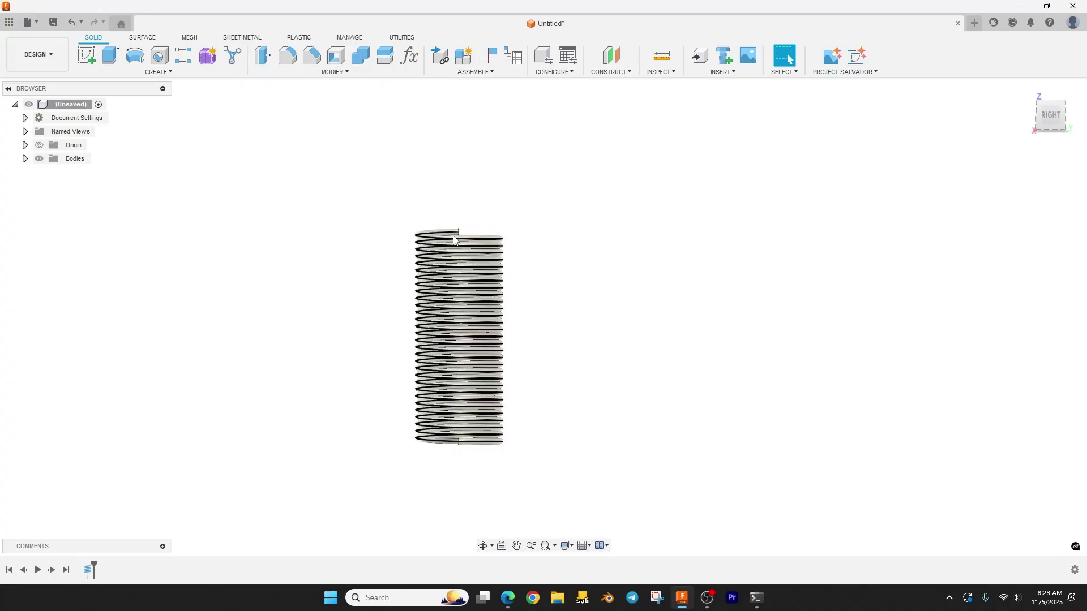
shift+middle_drag(584, 306, 504, 332)
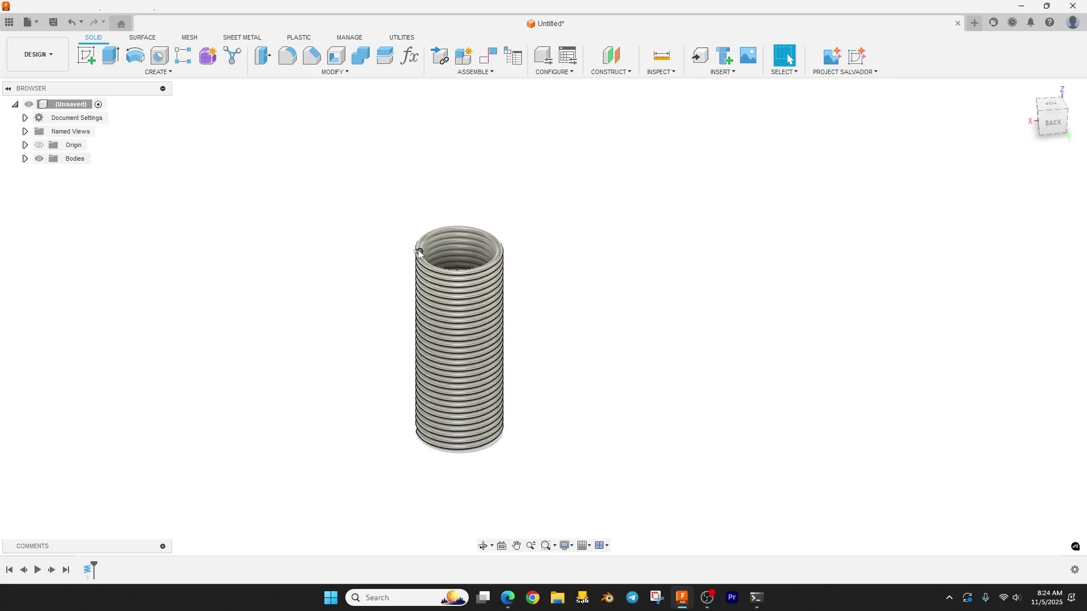
shift+middle_drag(366, 338, 435, 457)
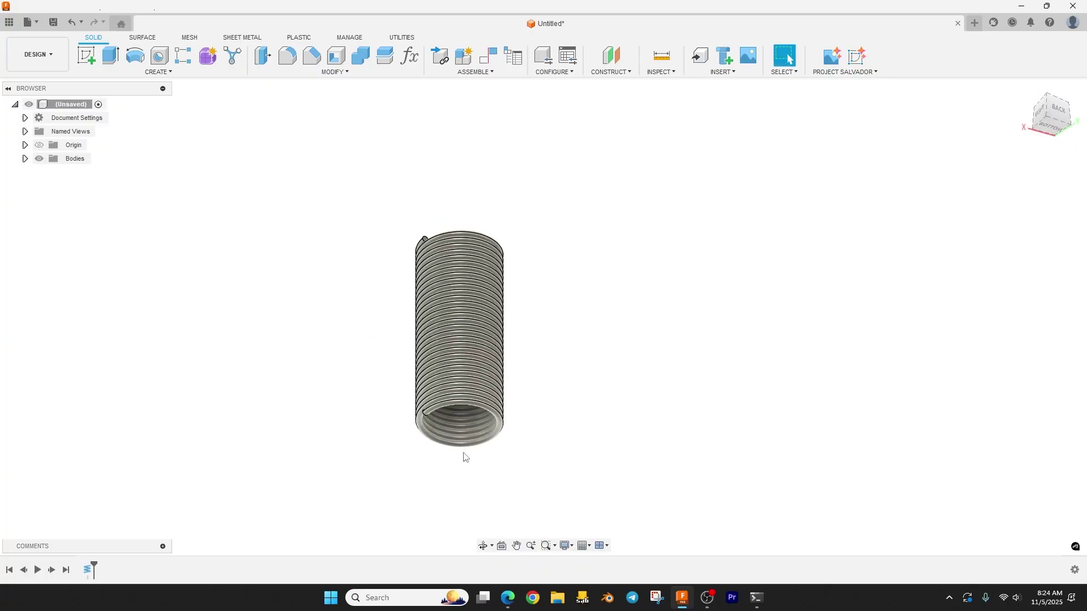
shift+middle_drag(642, 298, 656, 354)
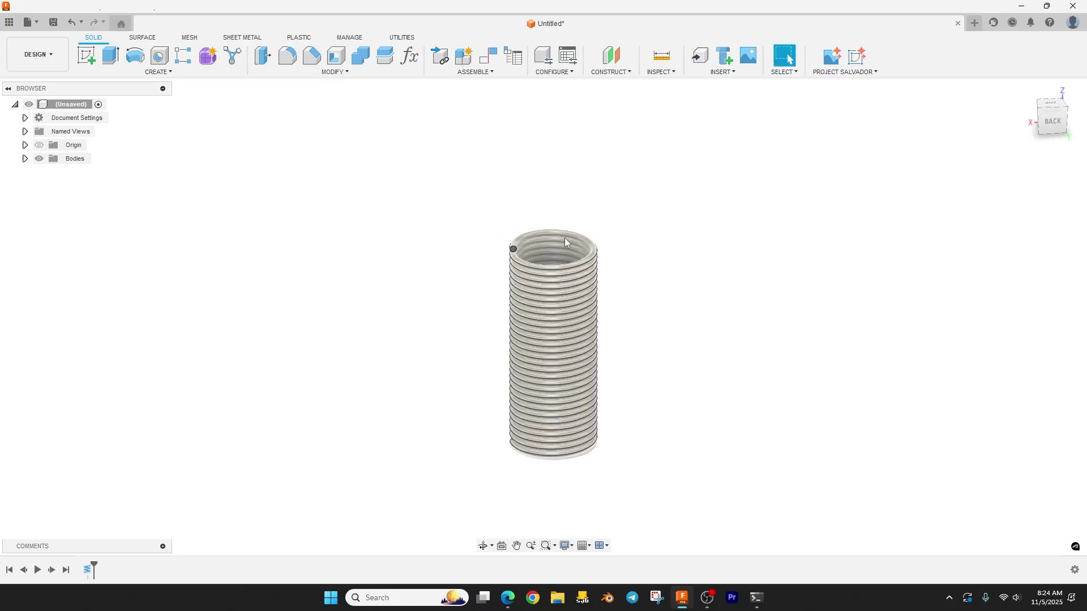
shift+middle_drag(632, 239, 634, 212)
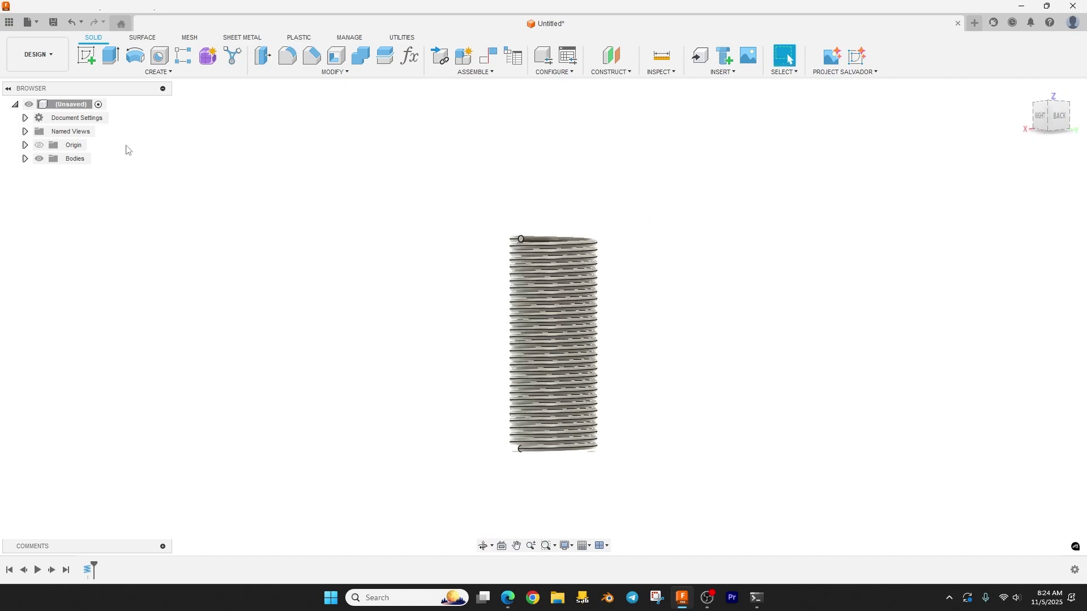
click(39, 145)
shift+middle_drag(296, 348, 396, 290)
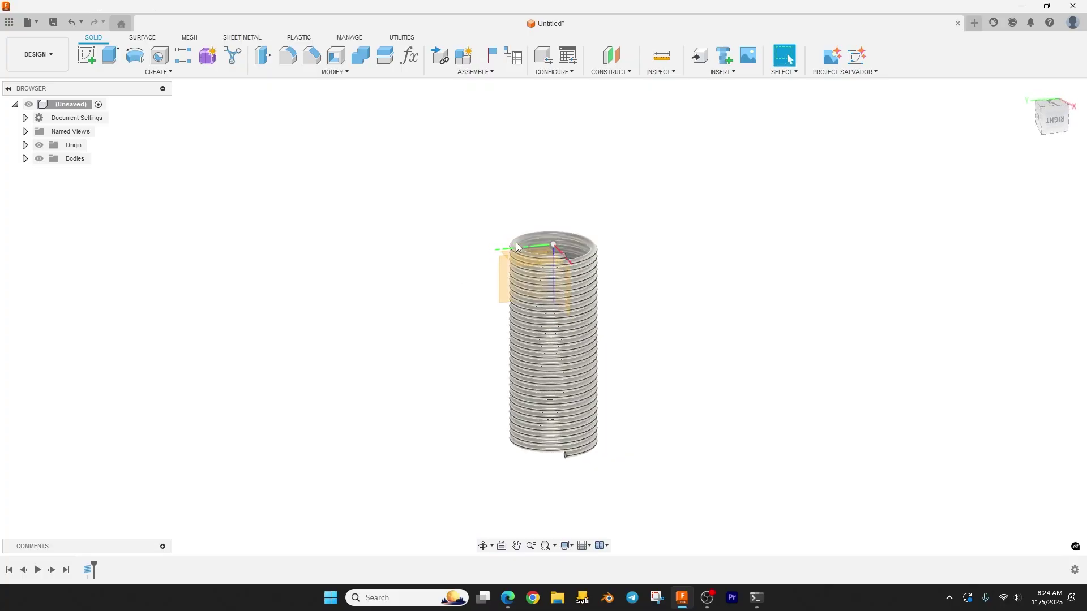
scroll(562, 256, up, 5)
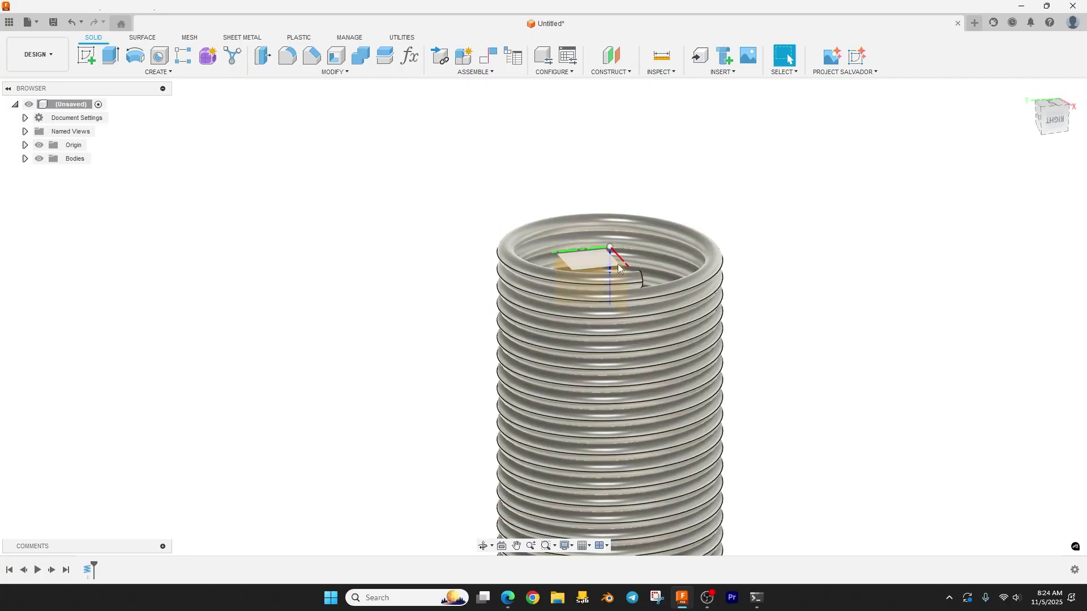
shift+middle_drag(618, 265, 593, 268)
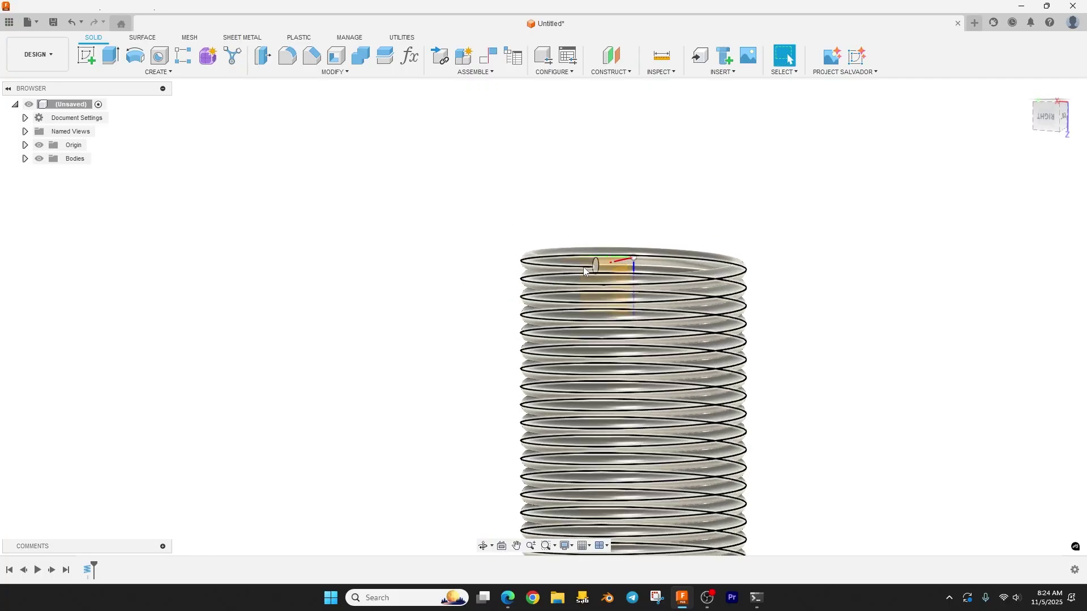
shift+middle_drag(766, 264, 781, 279)
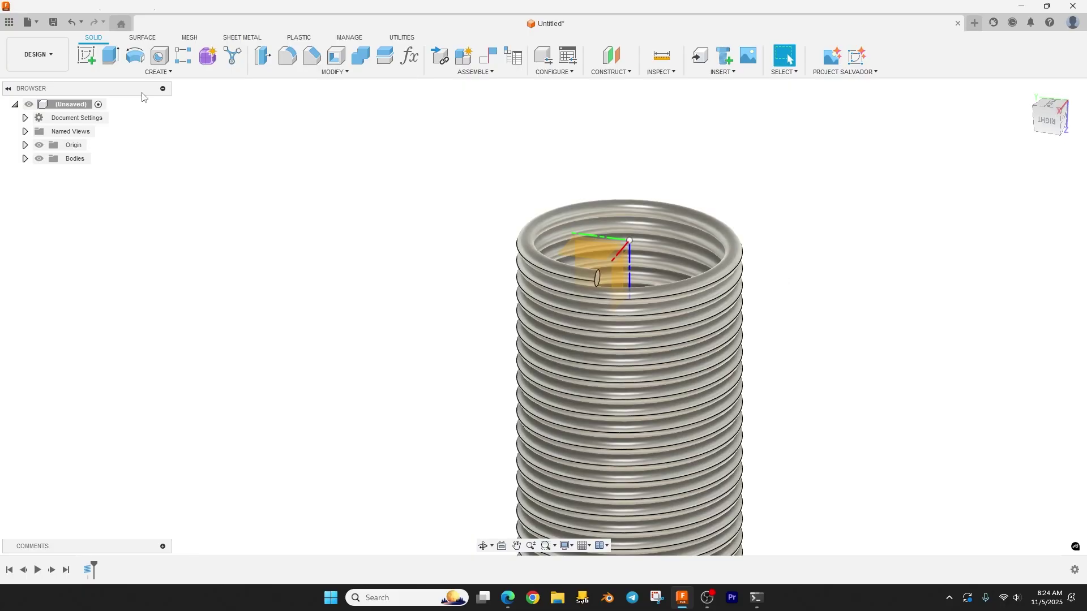
click(86, 55)
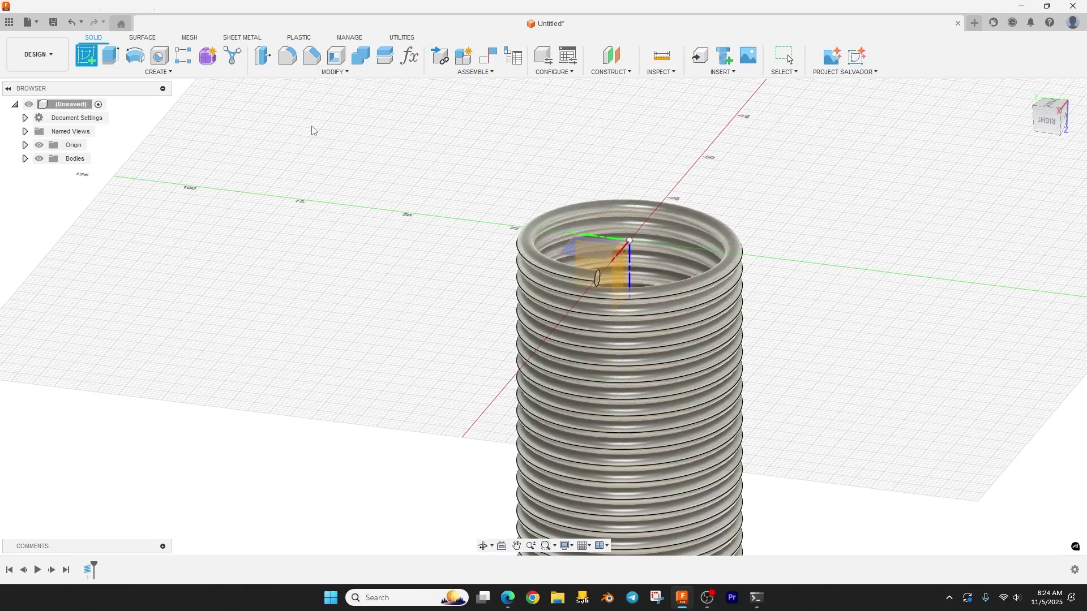
click(572, 248)
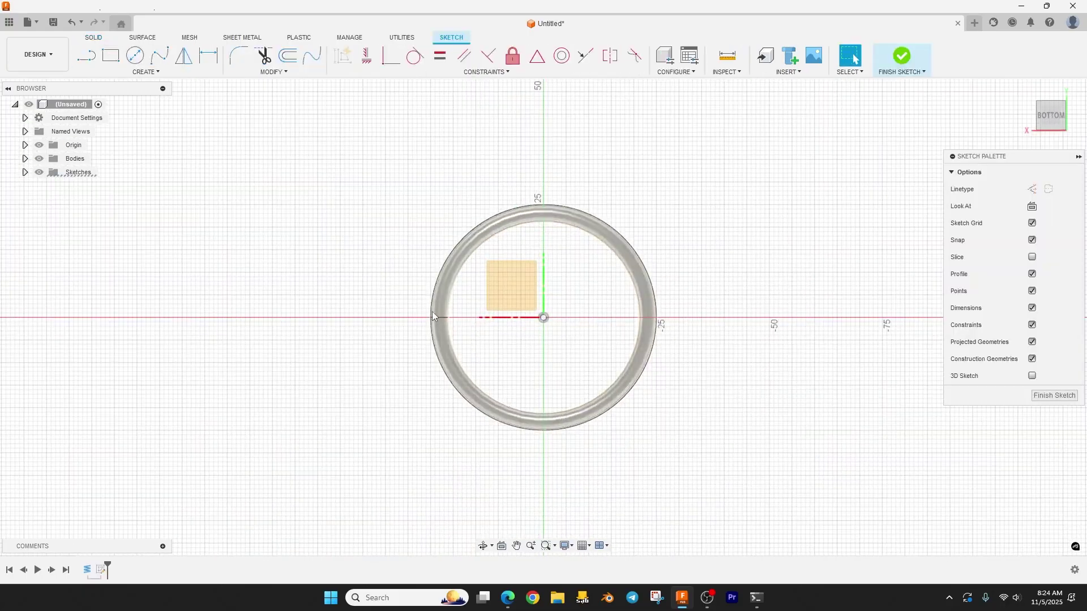
scroll(433, 317, up, 5)
shift+middle_drag(447, 324, 456, 285)
Step: Project the wire's circular end face into the sketch
key(p)
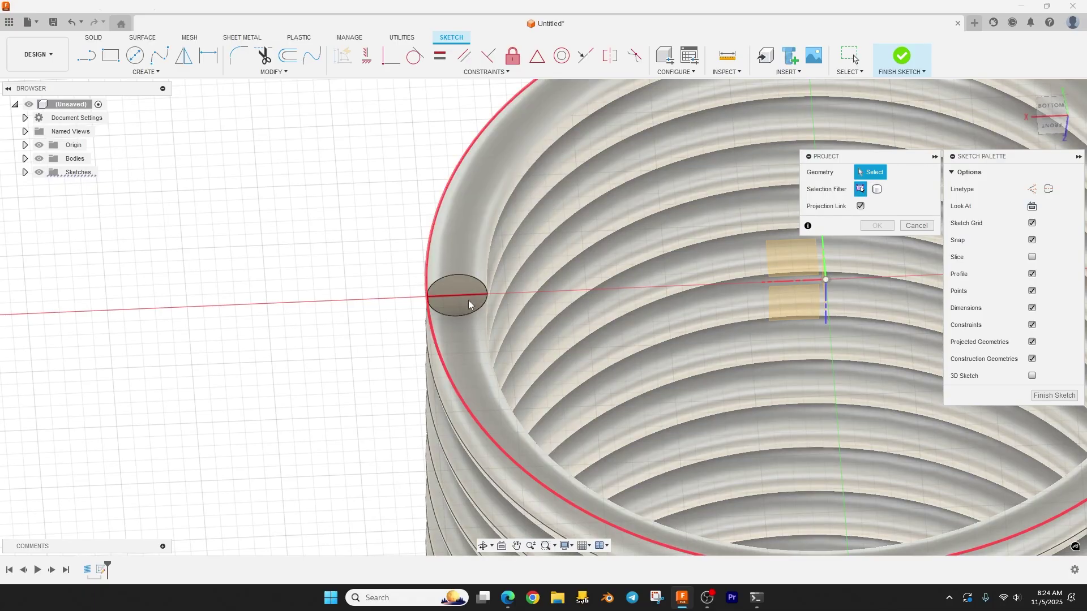
click(460, 293)
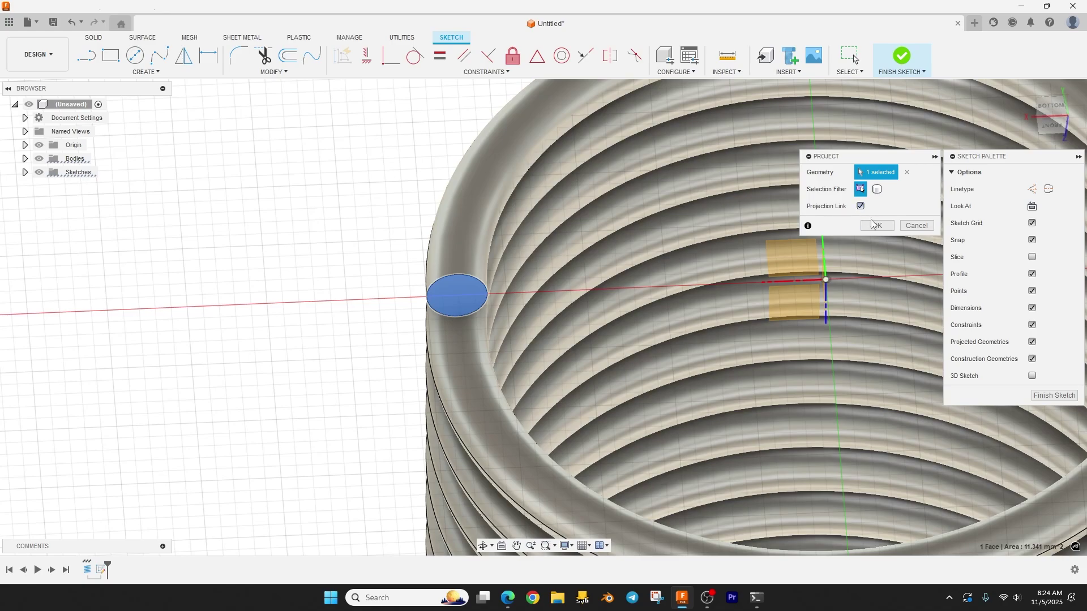
click(875, 225)
scroll(322, 284, down, 1)
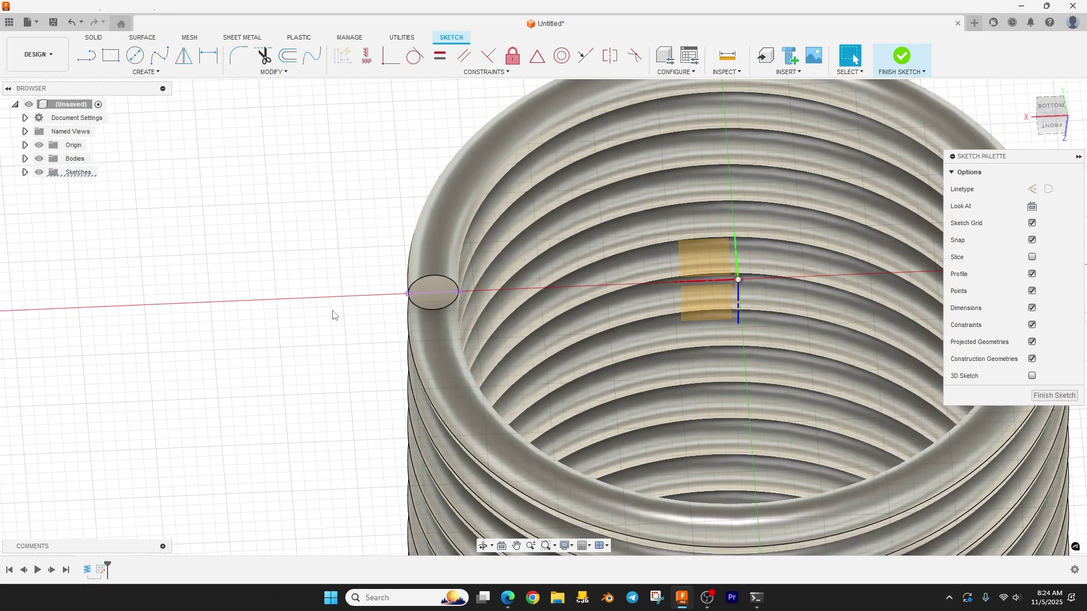
shift+middle_drag(333, 326, 335, 397)
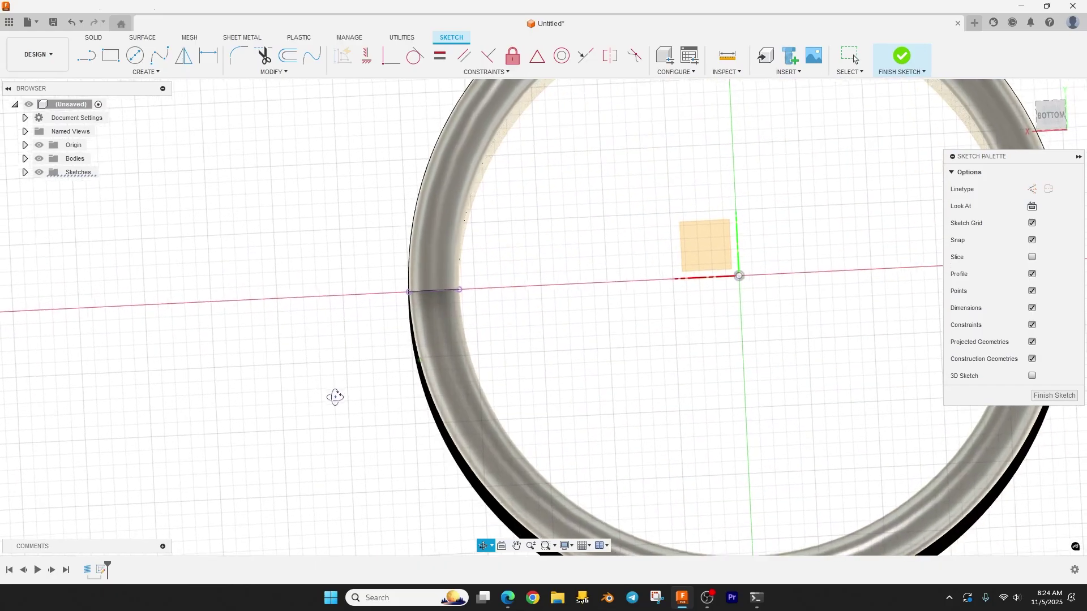
Step: From the bottom view, place a sketch point at the wire section's midpoint
click(1047, 116)
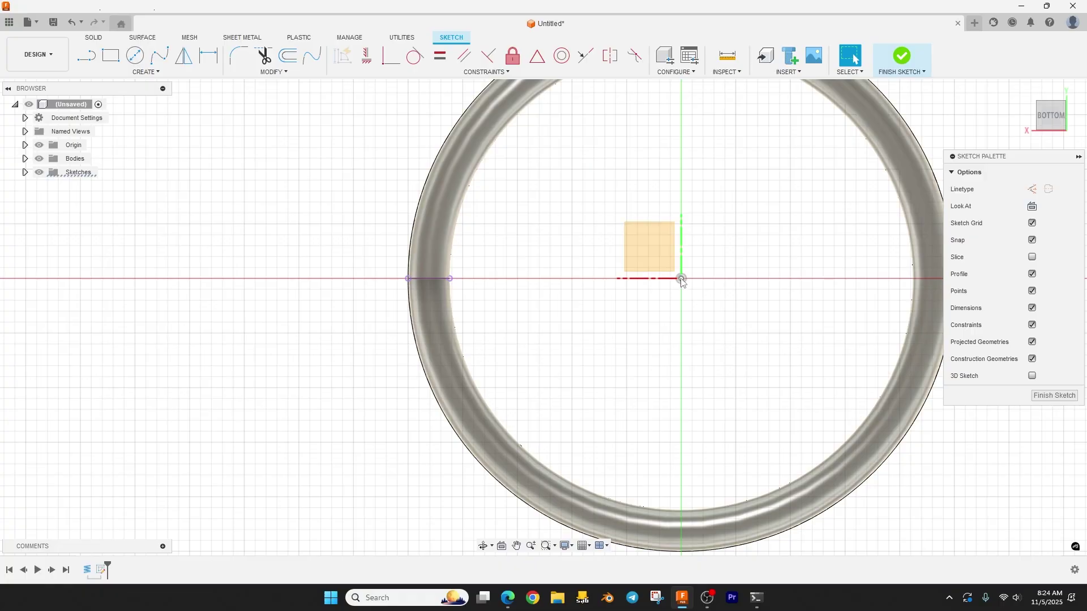
click(155, 73)
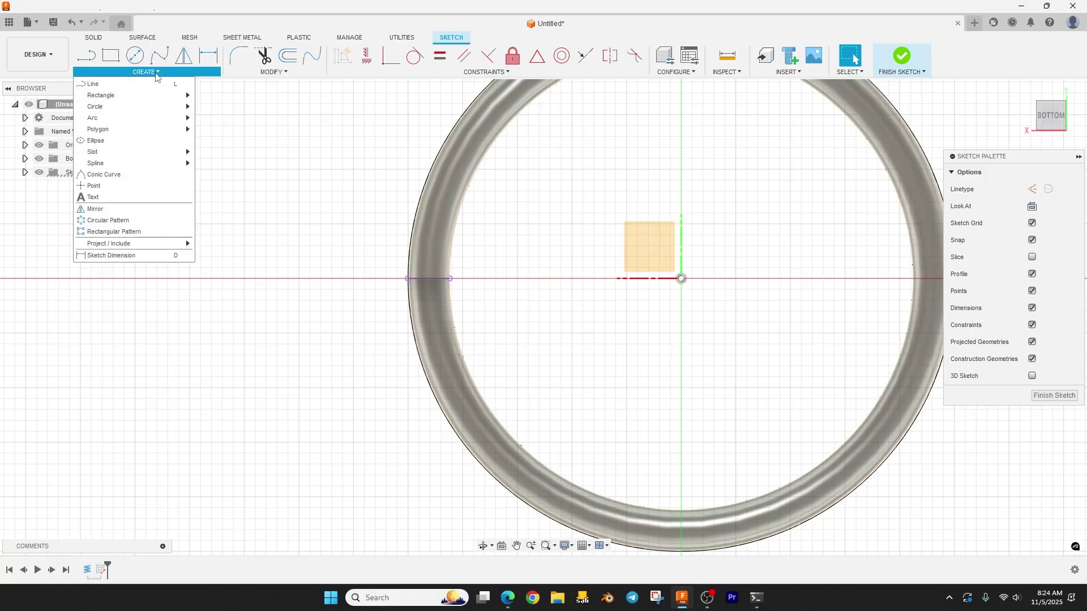
click(110, 189)
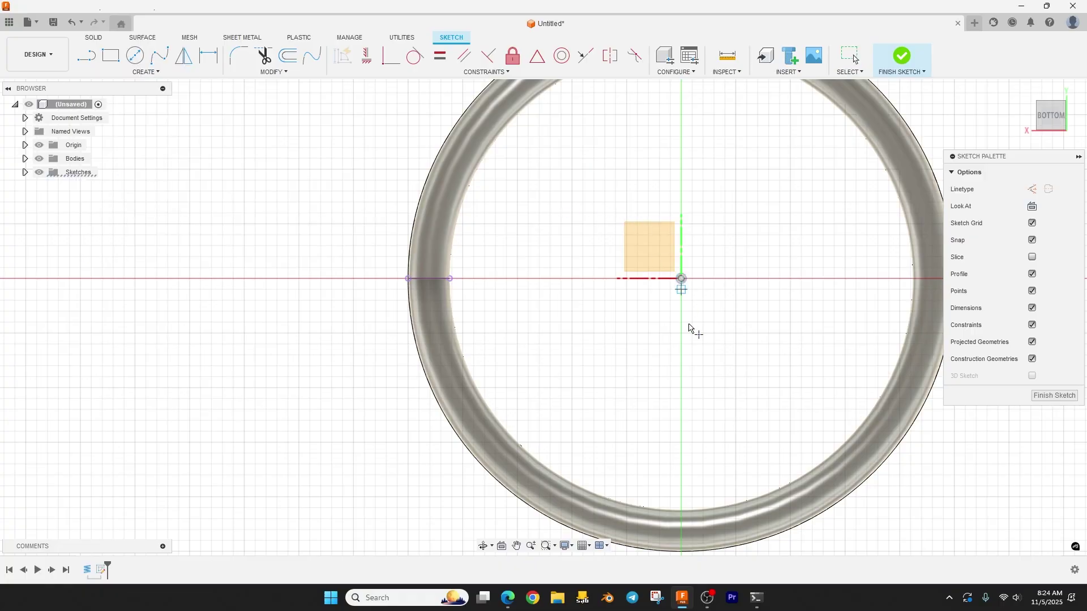
click(427, 279)
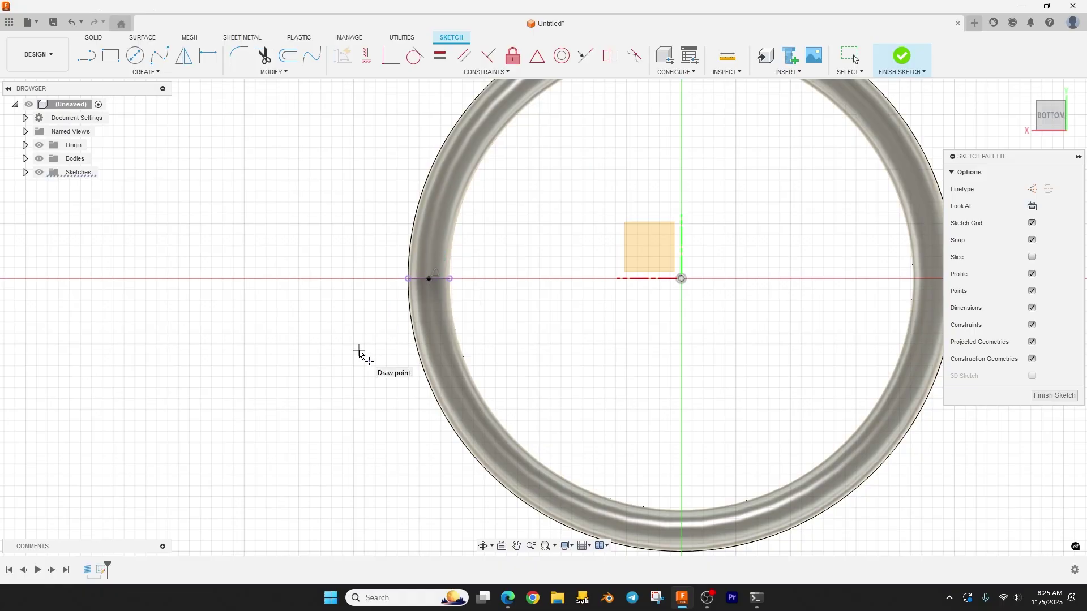
key(Escape)
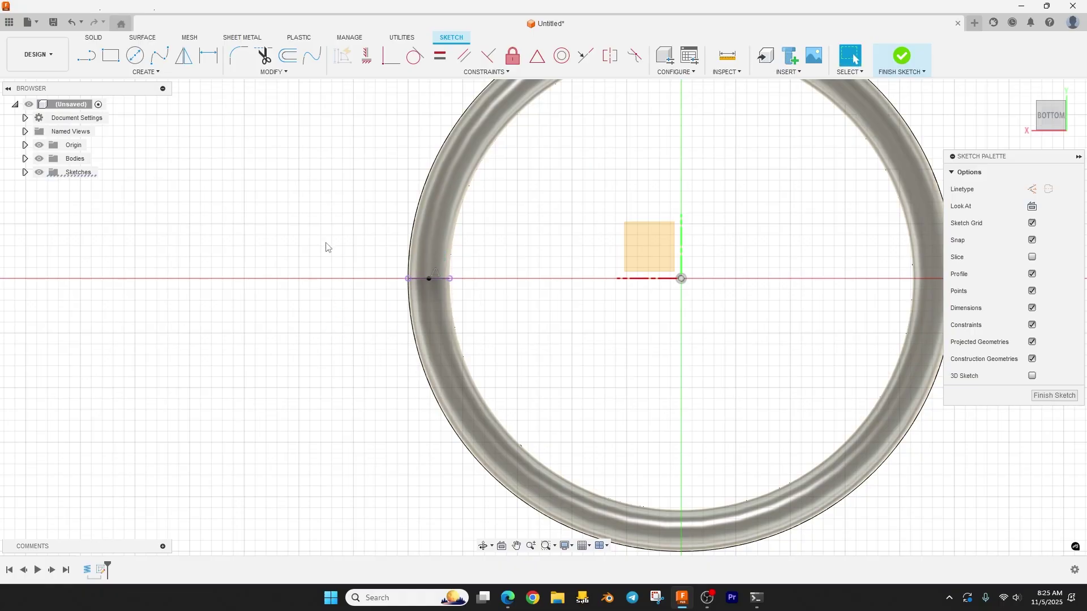
Step: Draw an origin-centred arc from the wire centre to the ring bottom, then finish and reopen the sketch
click(158, 72)
mouse_move(126, 123)
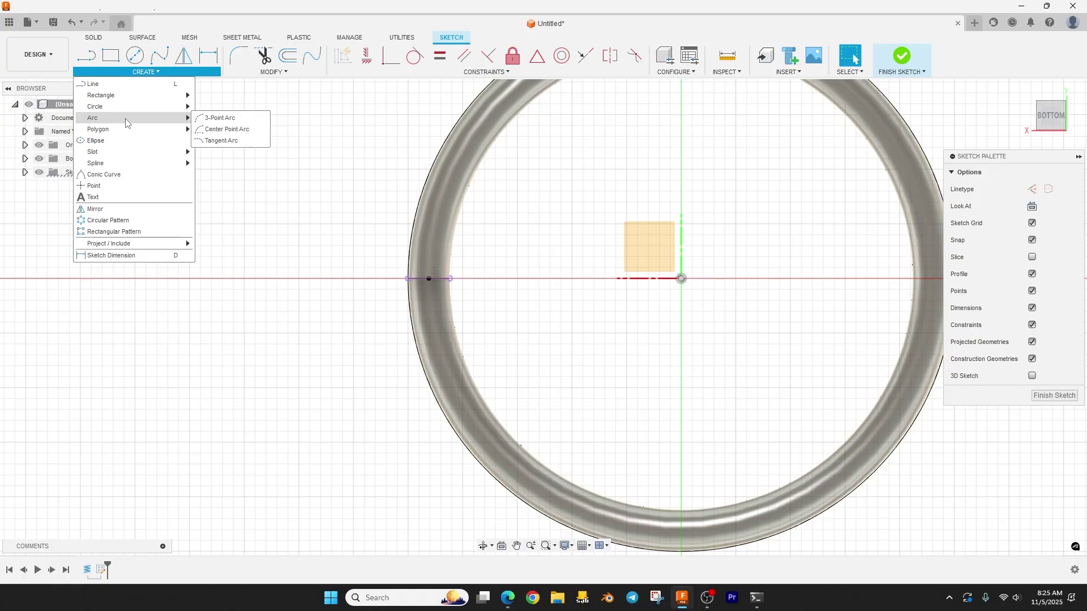
click(218, 129)
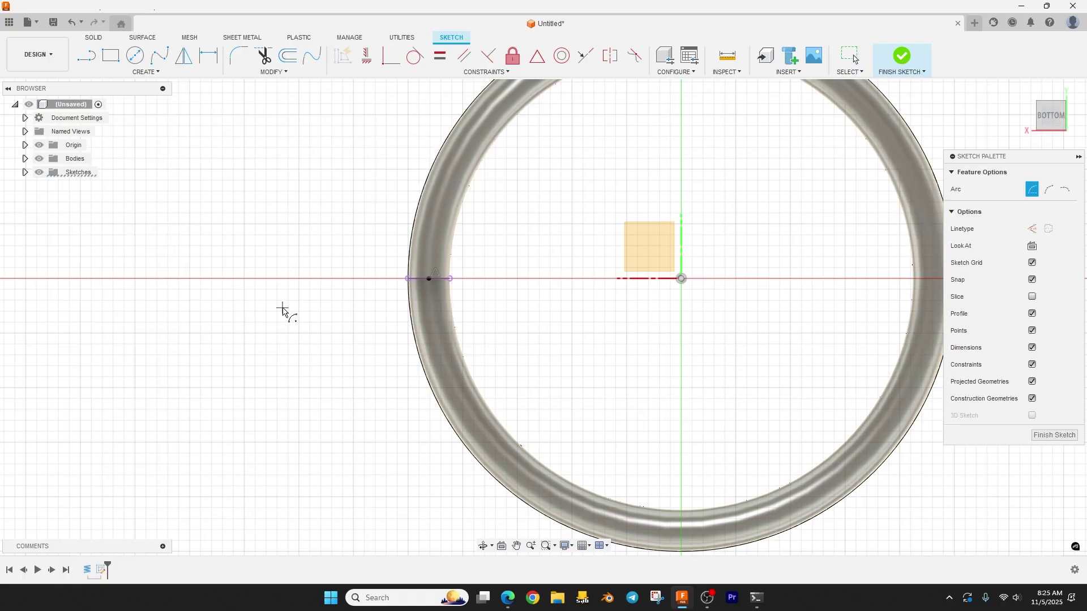
click(682, 279)
click(430, 280)
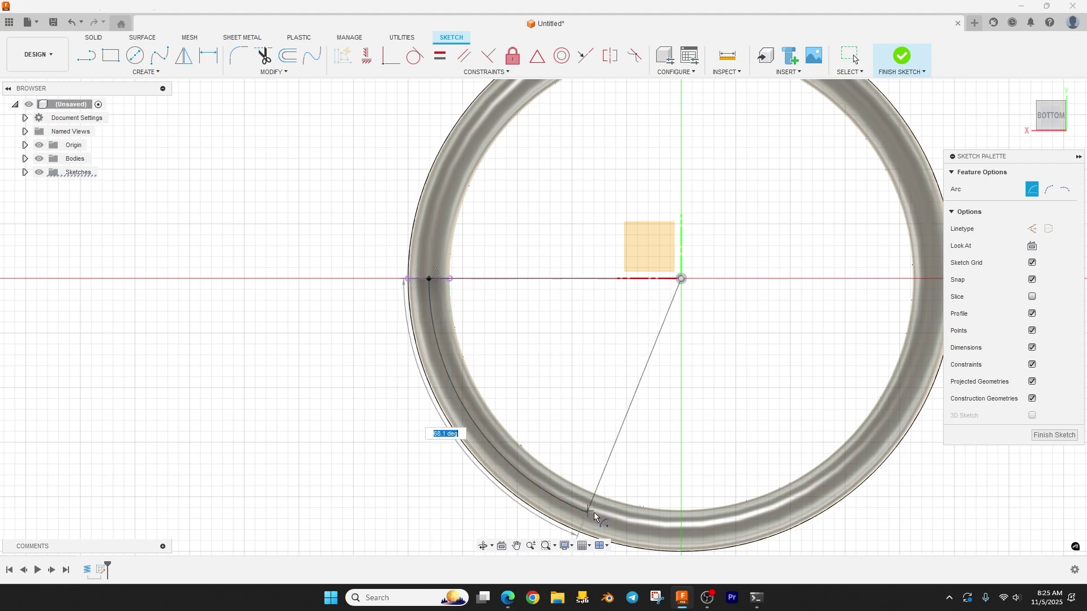
click(681, 532)
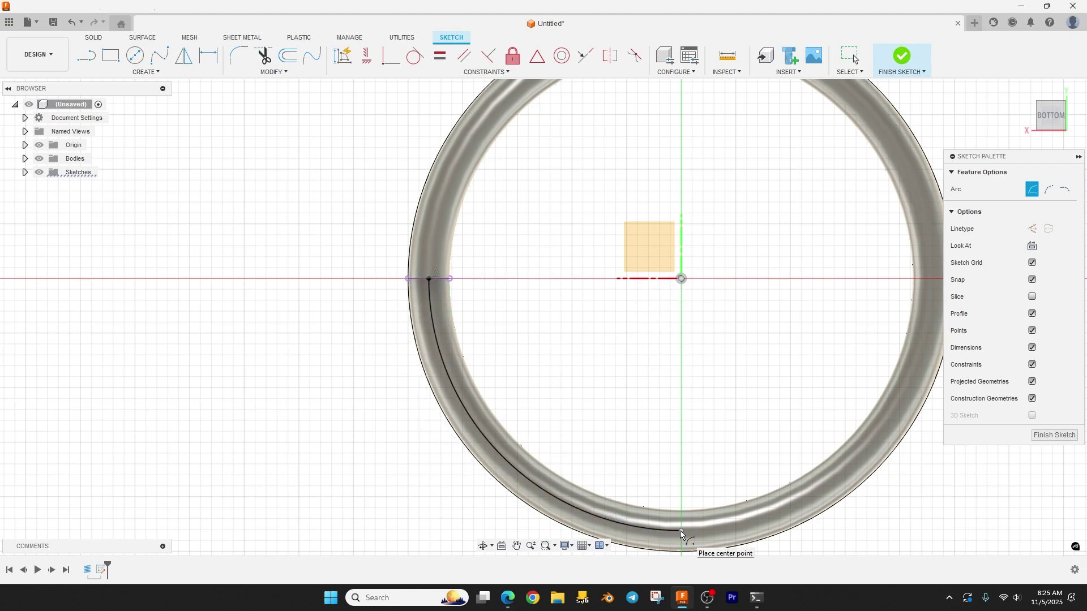
click(902, 57)
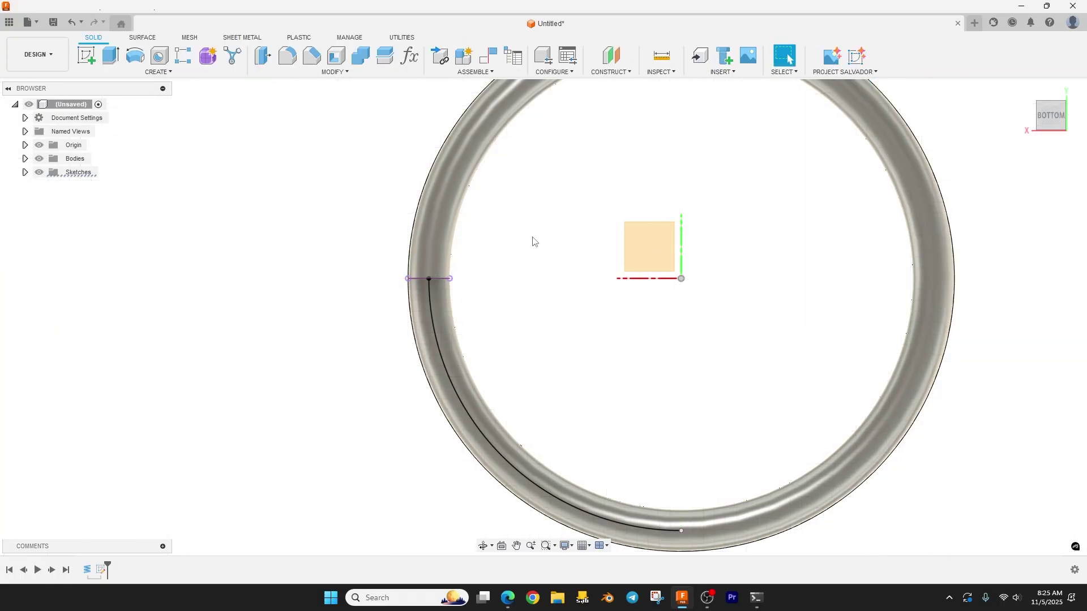
double_click(104, 570)
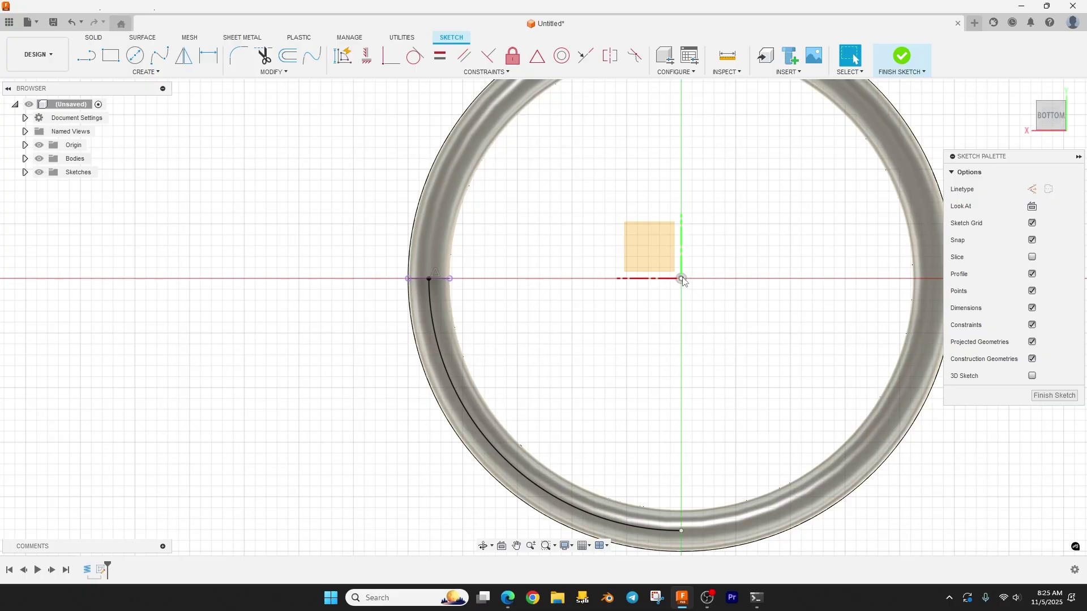
click(651, 280)
Step: Draw a construction line from the origin to the wire's centre
key(l)
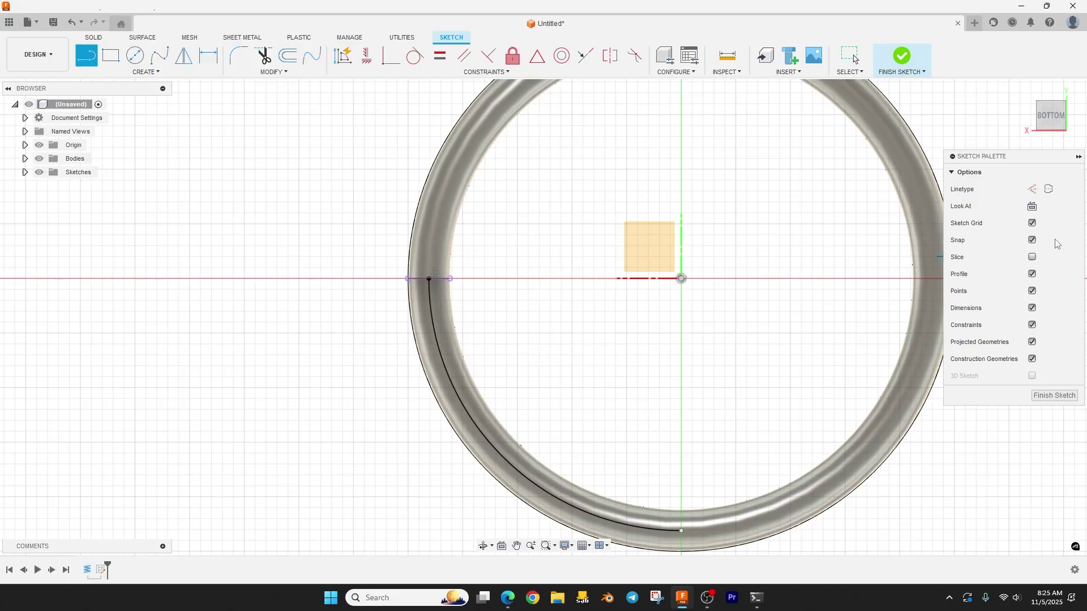
click(1033, 190)
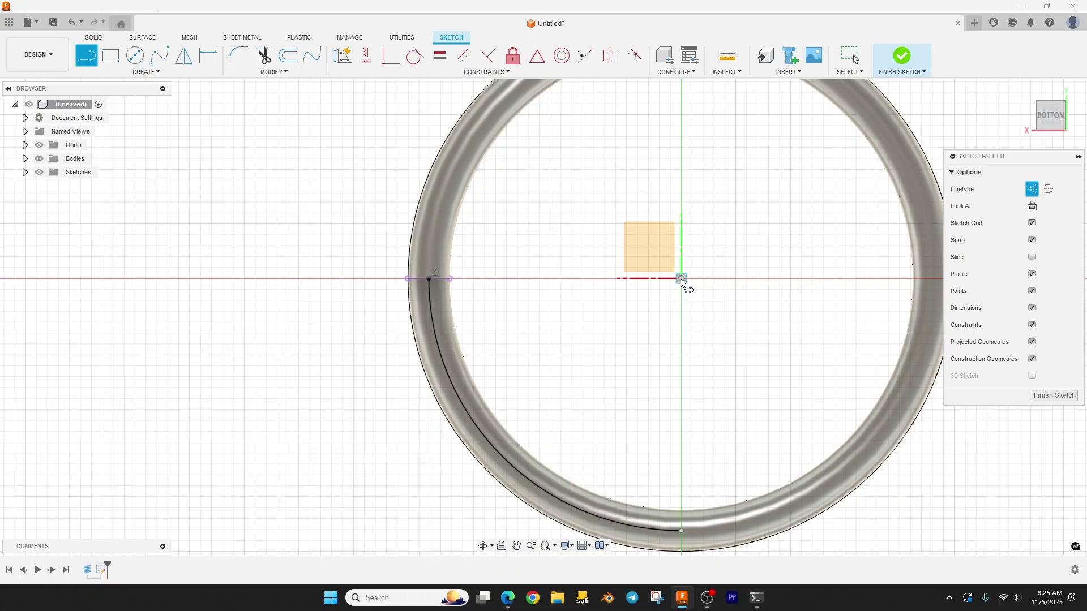
click(680, 279)
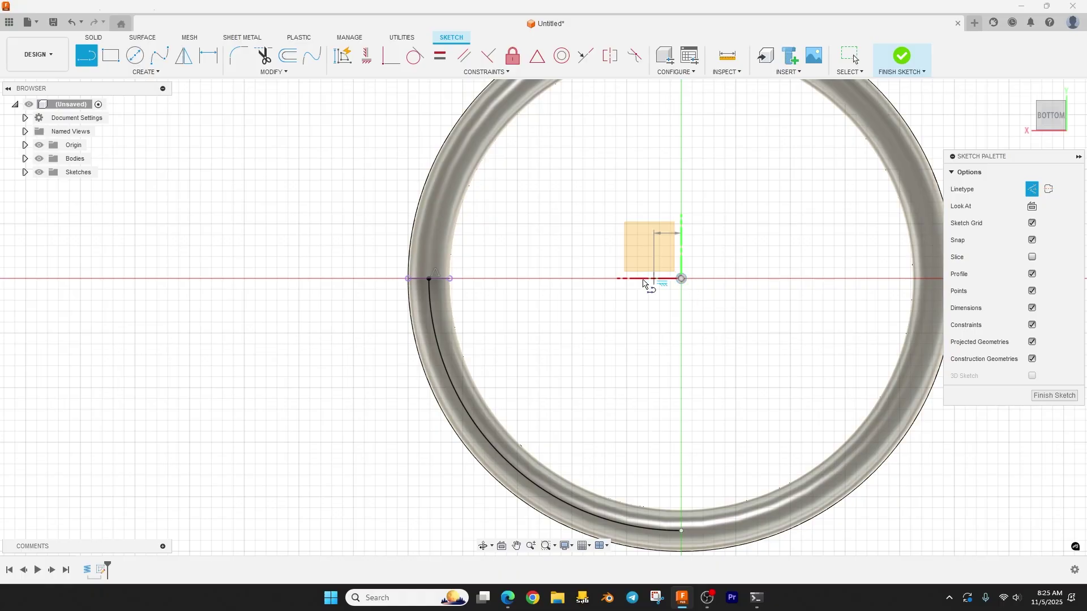
click(431, 279)
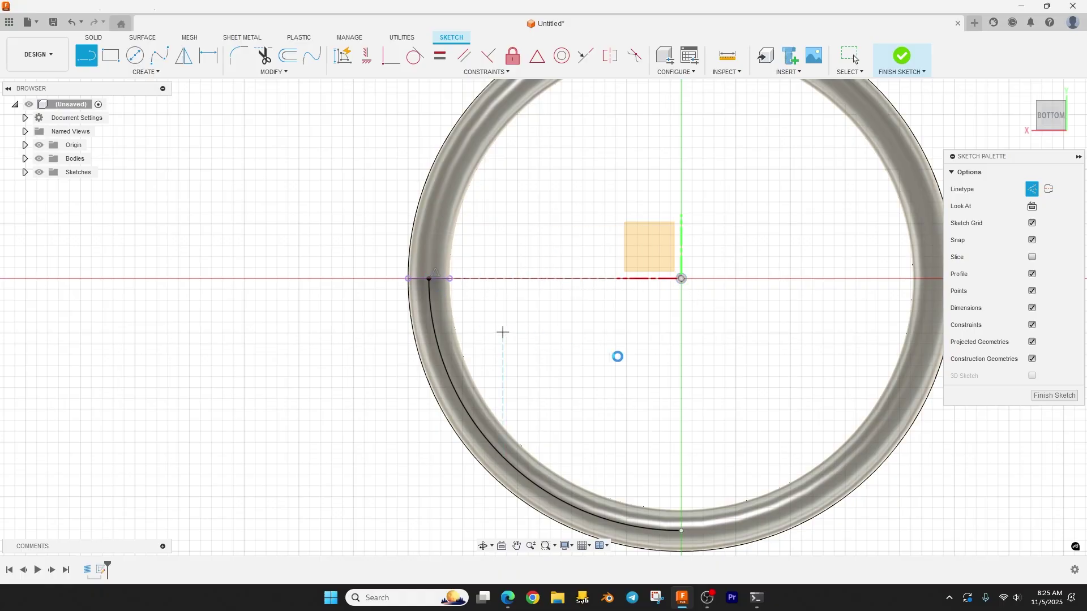
key(Escape)
Step: Briefly hide the spring body to check the sketch, then finish the sketch
shift+middle_drag(636, 337, 288, 138)
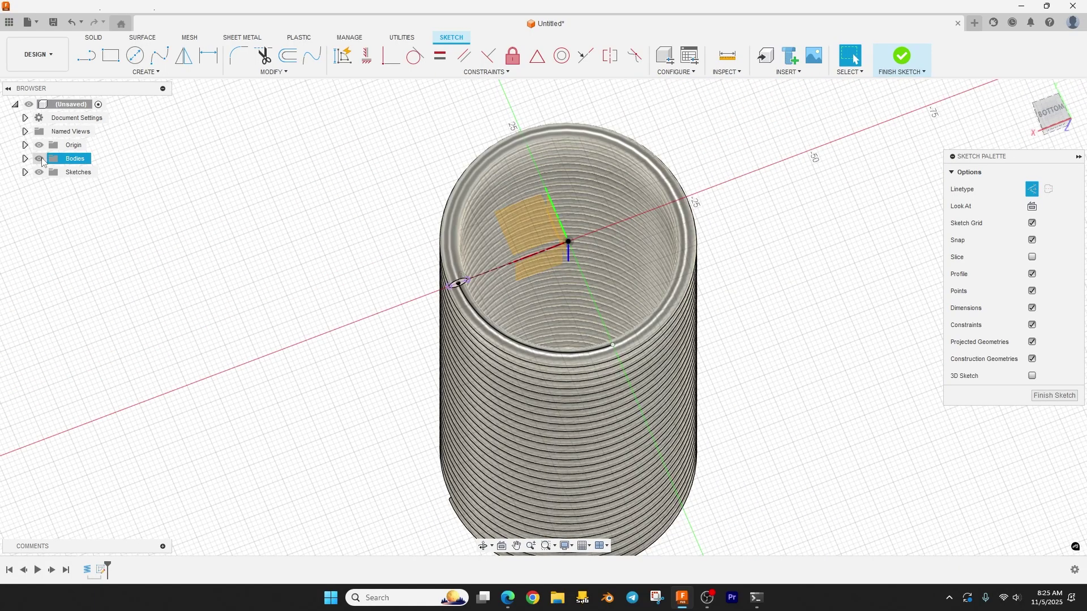
click(39, 158)
mouse_move(334, 252)
shift+middle_down()
mouse_move(297, 258)
mouse_move(311, 270)
shift+middle_up()
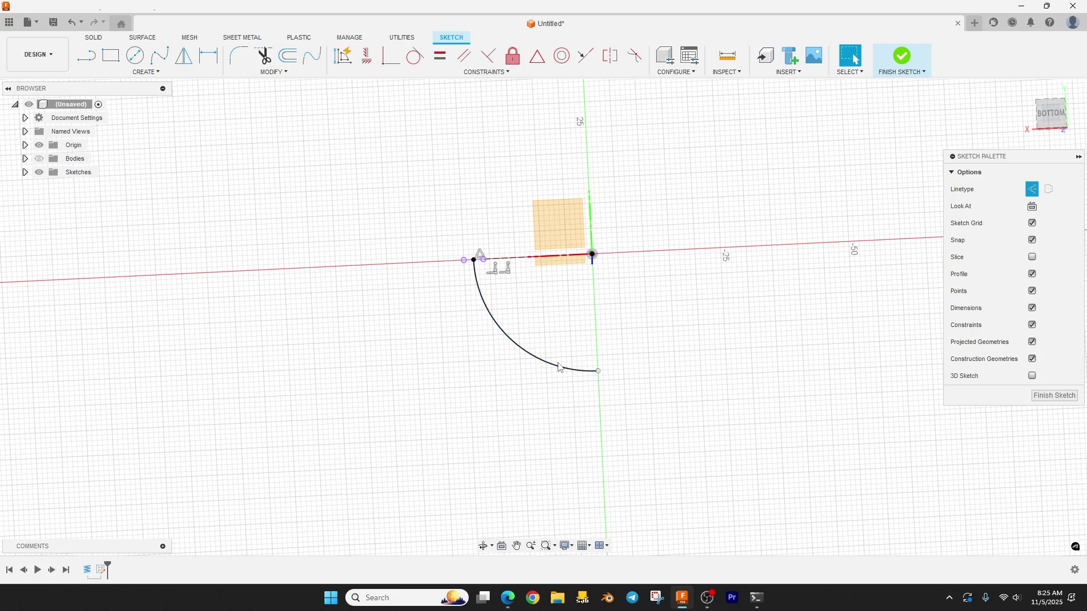
click(39, 158)
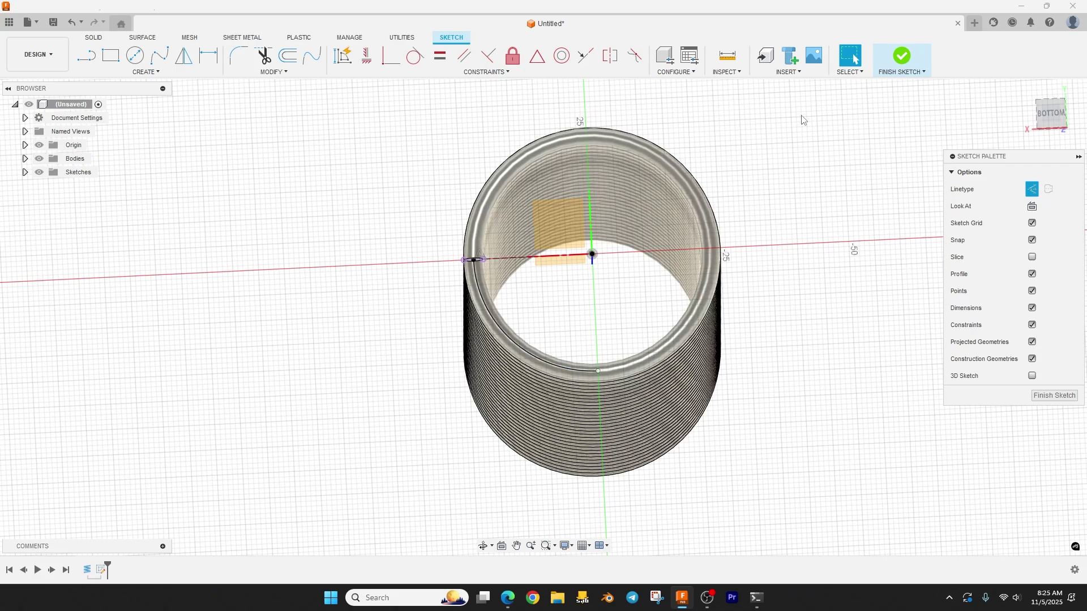
click(882, 69)
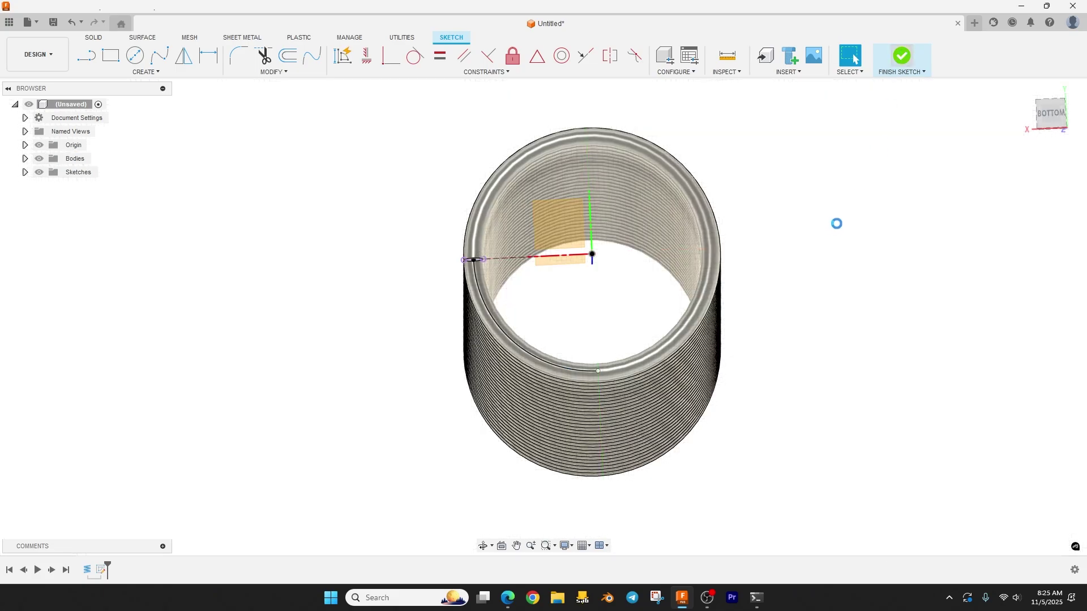
Step: From the front view, add an offset plane on the wire's end face and start a sketch on it
mouse_move(807, 199)
shift+middle_down()
mouse_move(819, 230)
mouse_move(856, 204)
mouse_move(856, 179)
mouse_move(809, 253)
mouse_move(807, 240)
shift+middle_up()
shift+middle_drag(534, 233, 421, 267)
shift+middle_drag(470, 159, 417, 272)
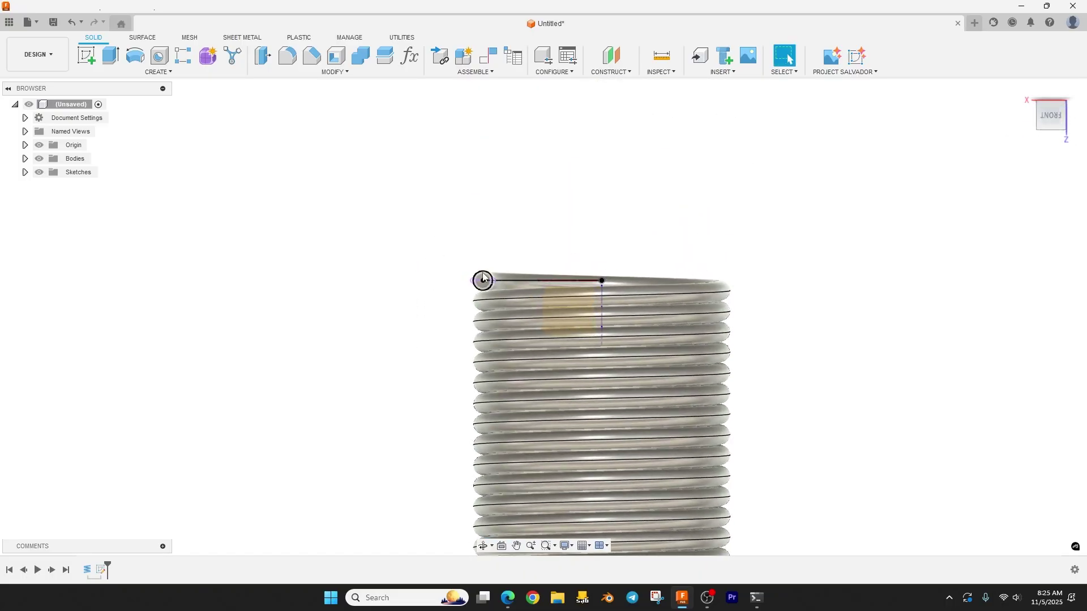
scroll(444, 287, up, 4)
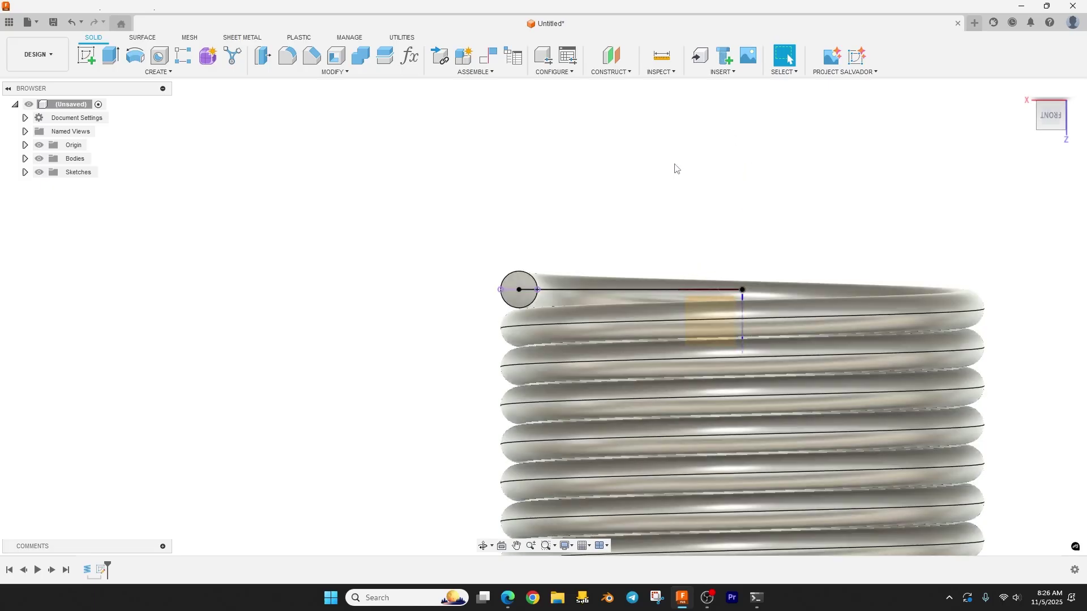
click(612, 56)
click(517, 283)
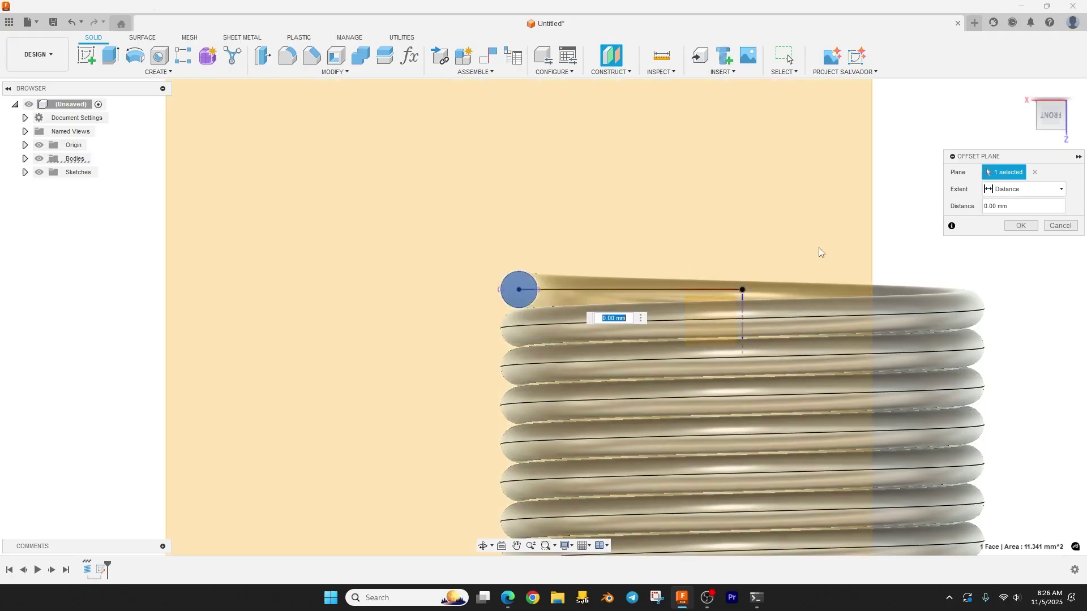
click(1019, 233)
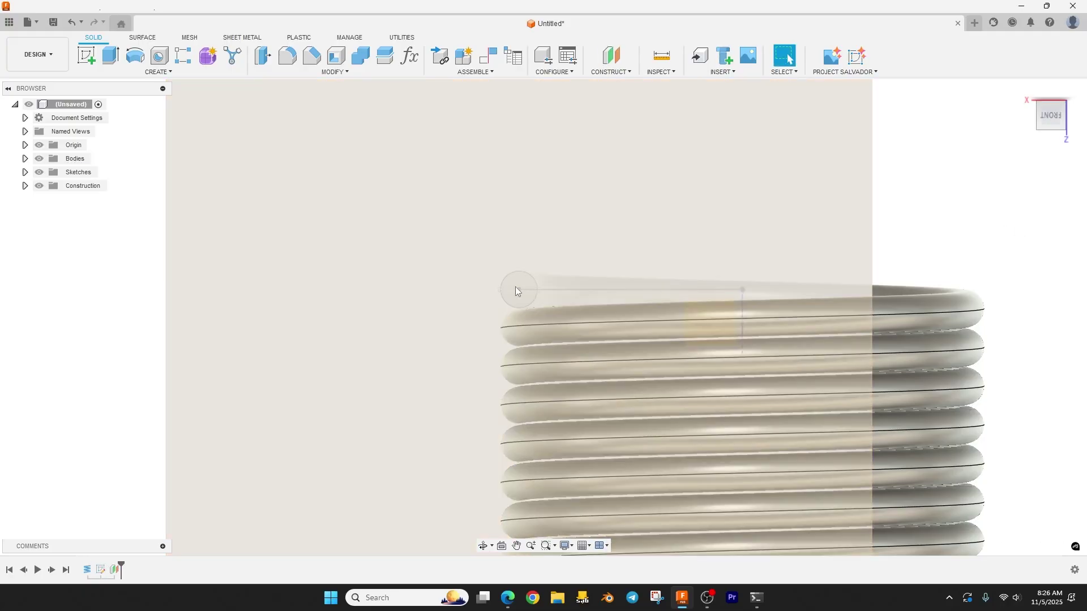
click(89, 55)
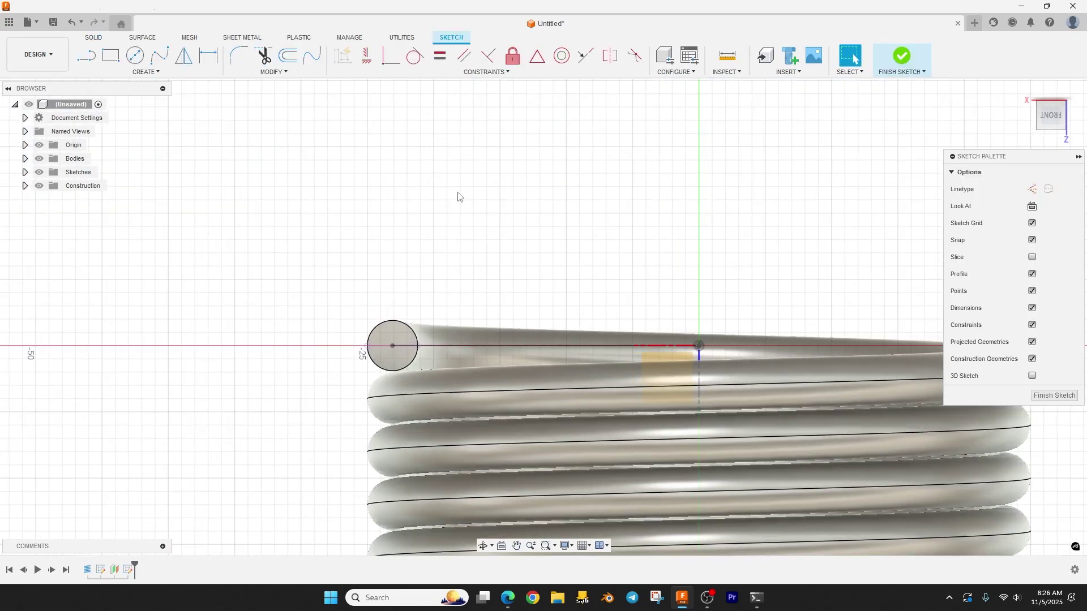
Step: Project the 23.10 mm horizontal radius line into the sketch
shift+middle_drag(458, 196, 459, 218)
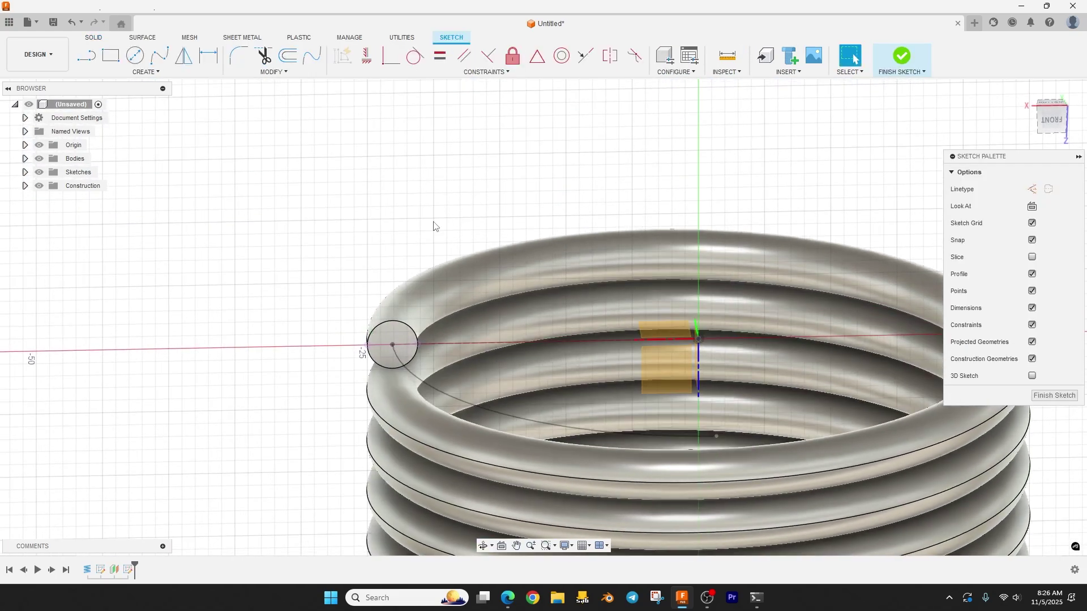
key(p)
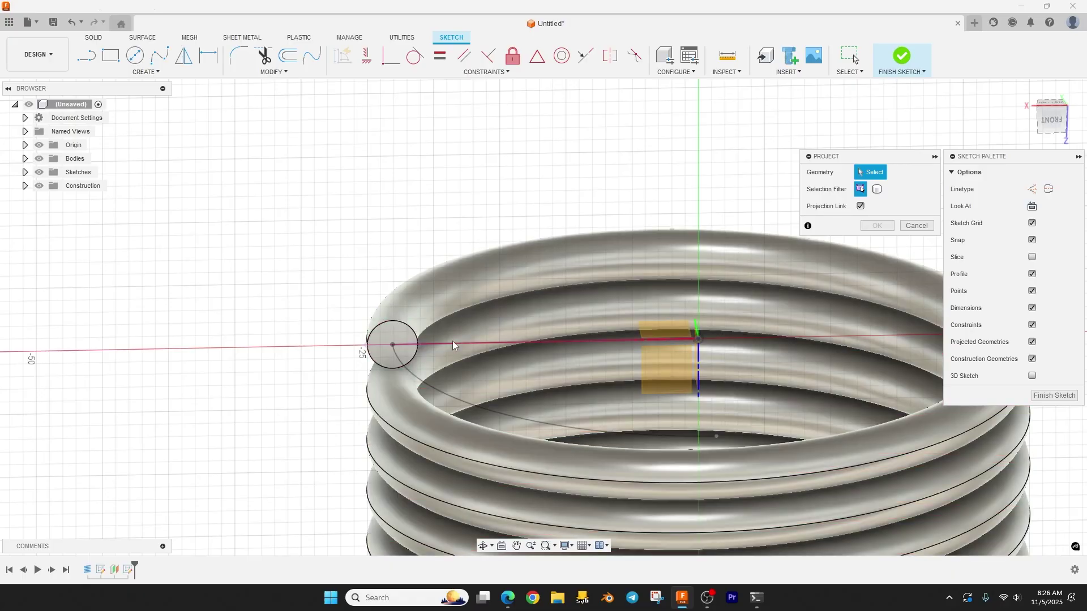
click(456, 344)
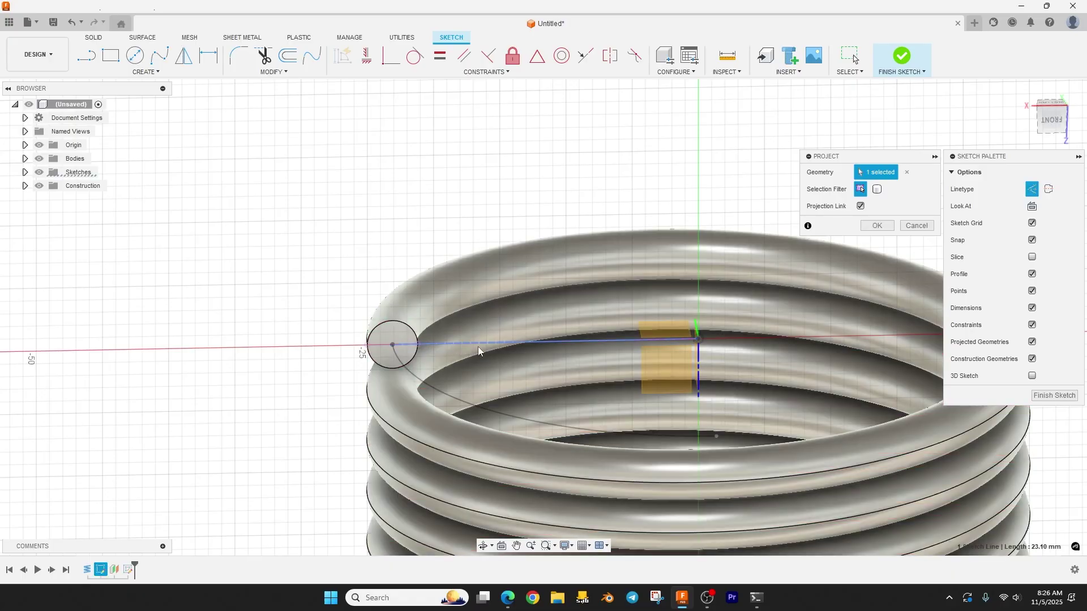
click(875, 226)
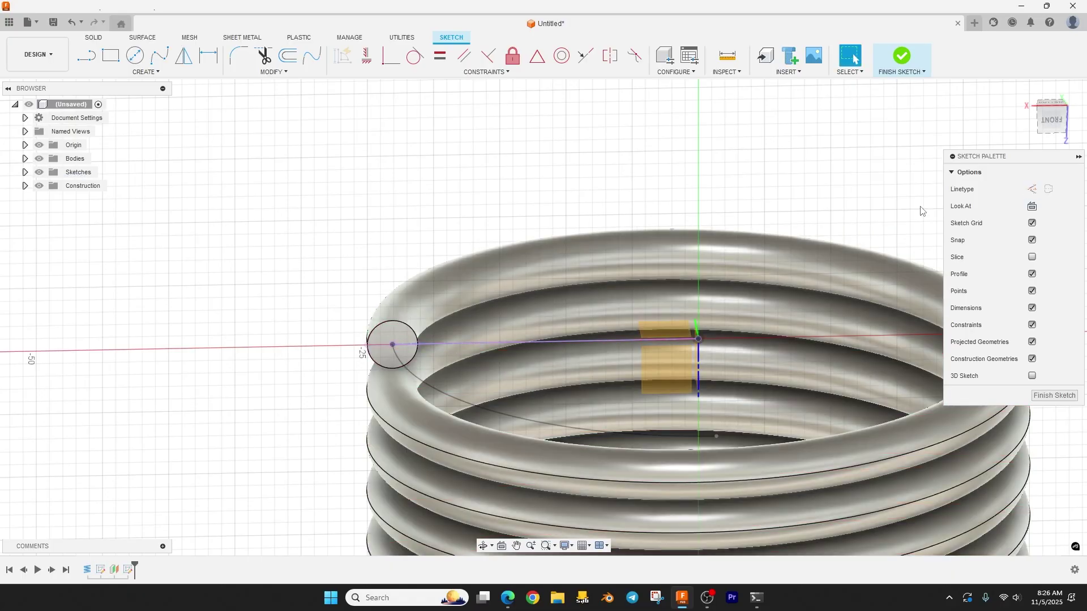
Step: Draw a vertical construction line rising from the circle centre
click(1044, 118)
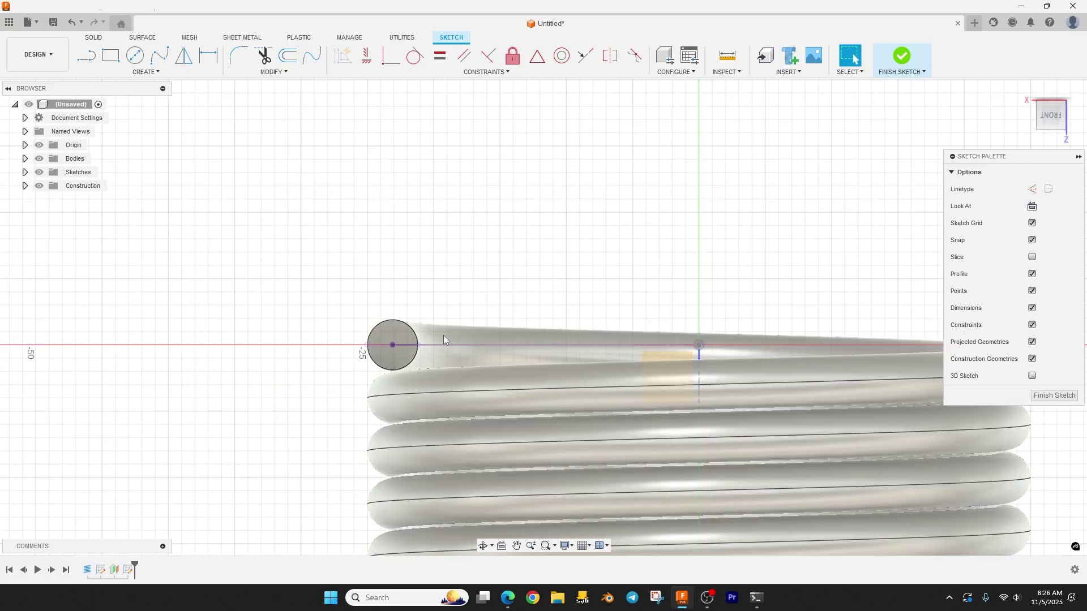
scroll(509, 203, down, 3)
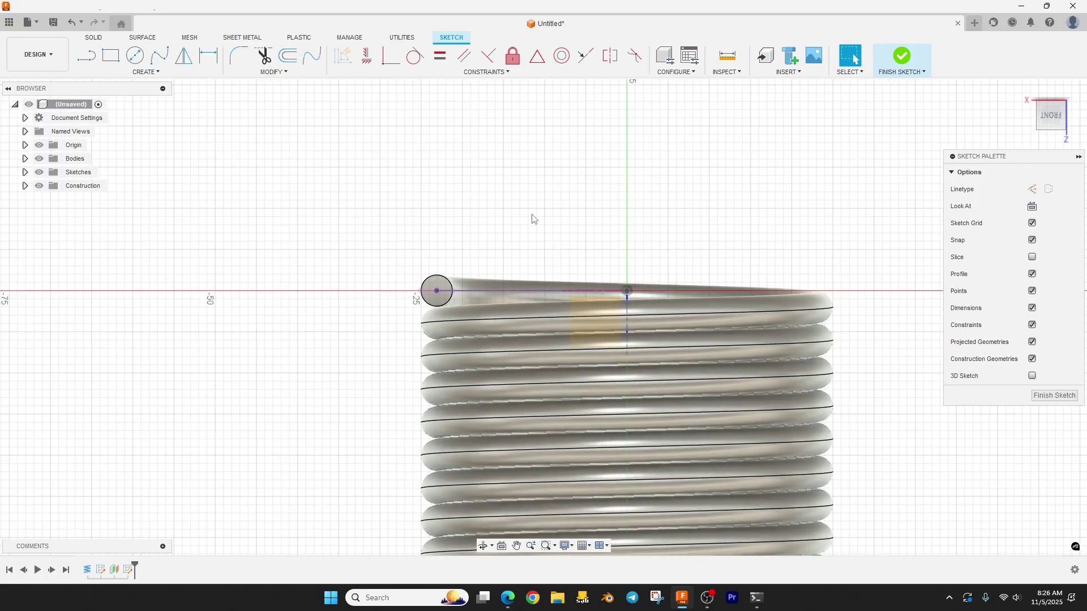
key(l)
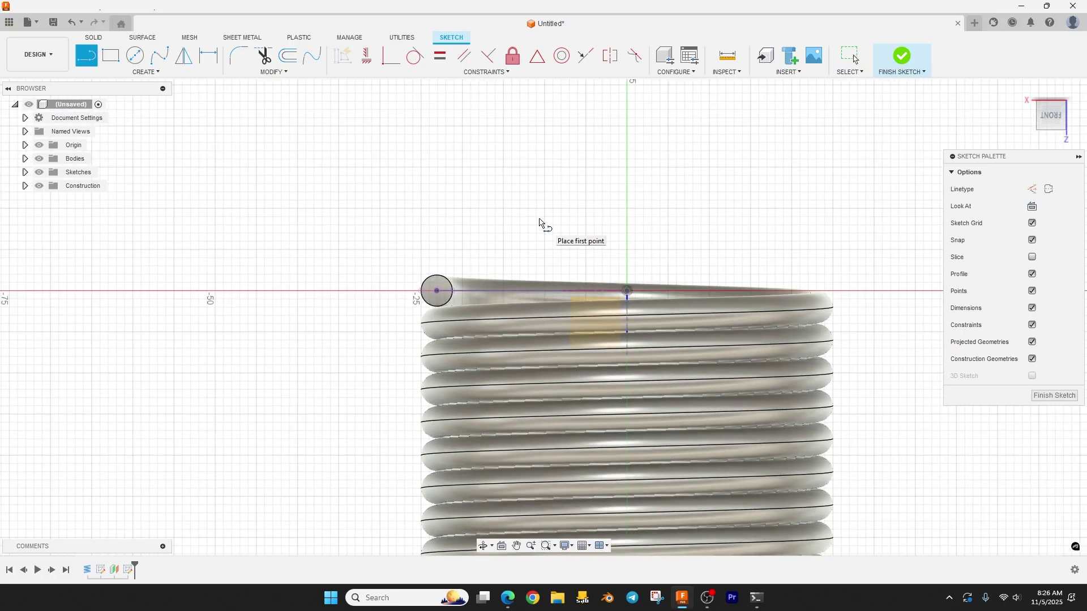
key(x)
click(438, 292)
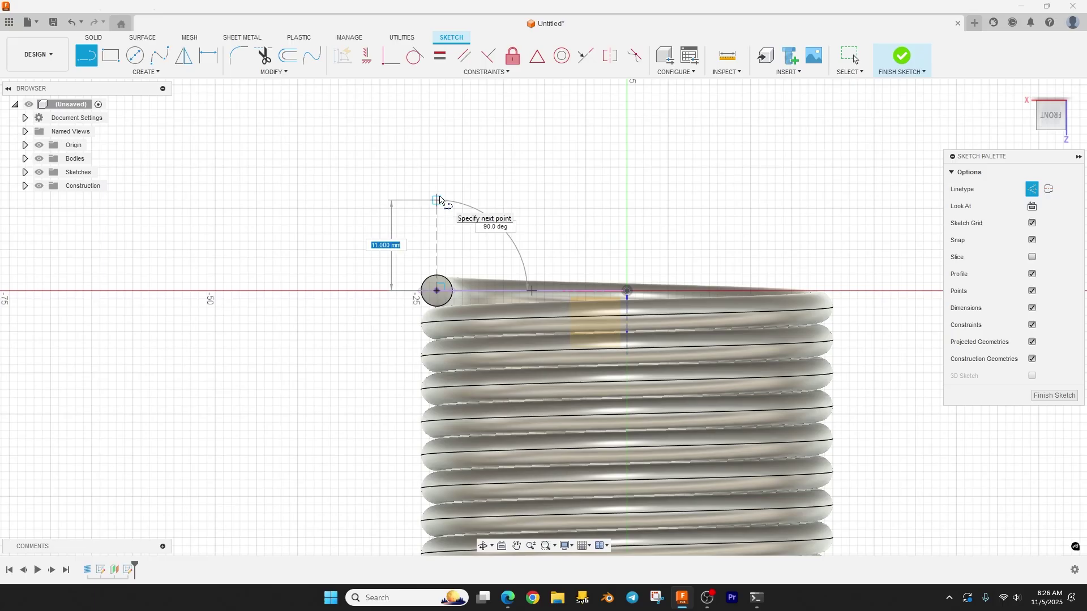
click(439, 200)
key(Escape)
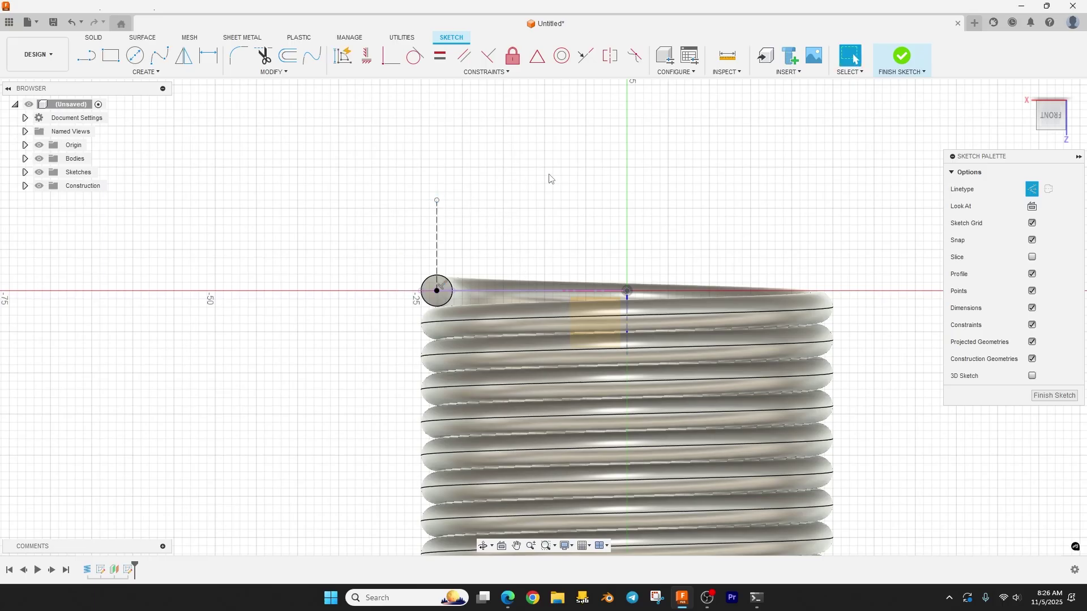
Step: Make the vertical construction line equal in length to the horizontal radius line
shift+middle_drag(549, 179, 475, 84)
click(441, 59)
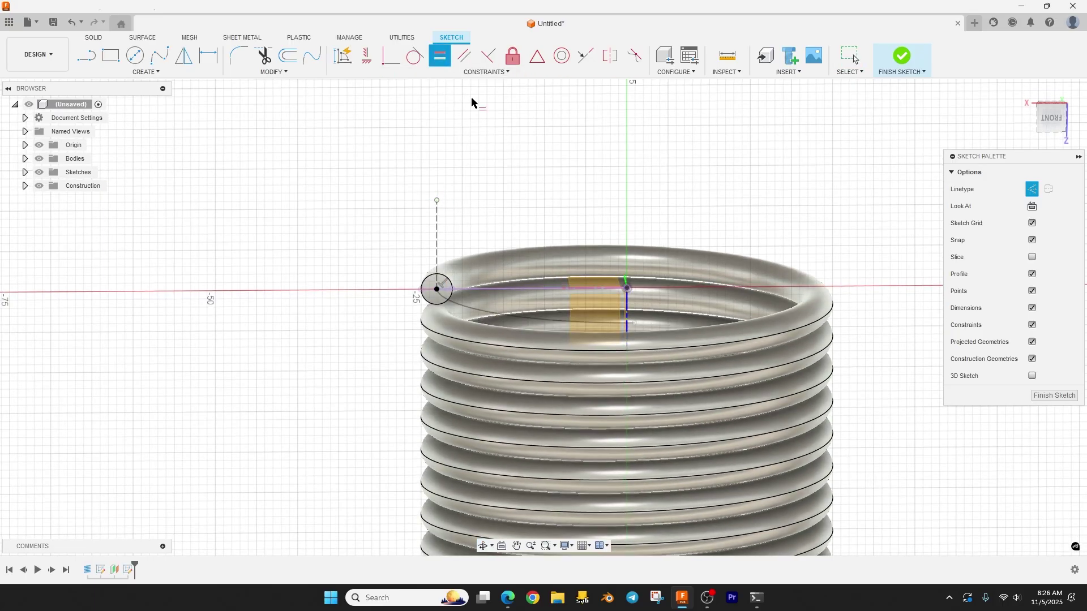
click(438, 229)
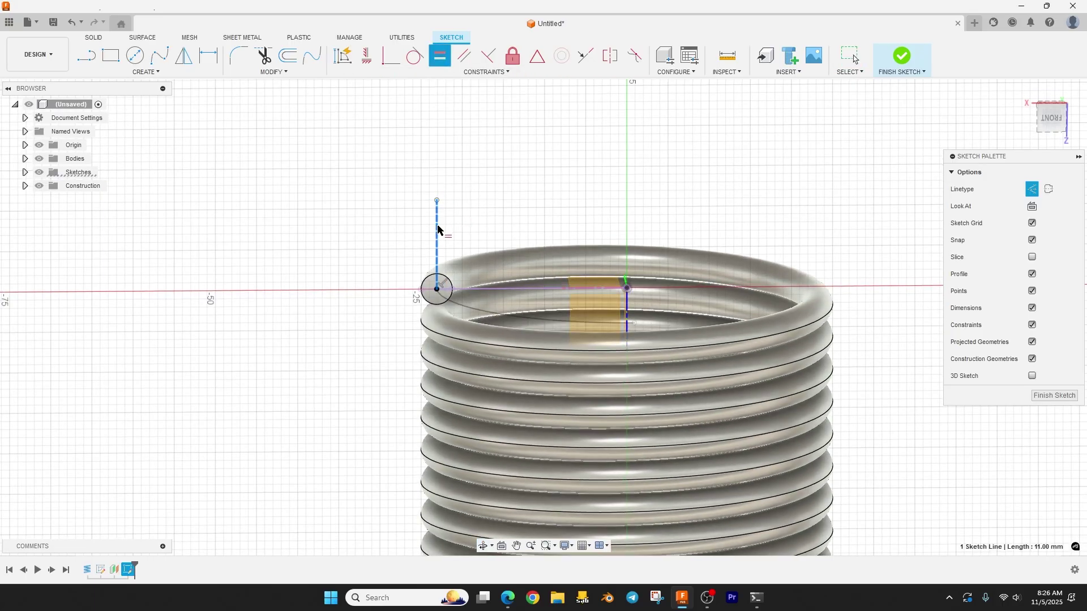
click(520, 287)
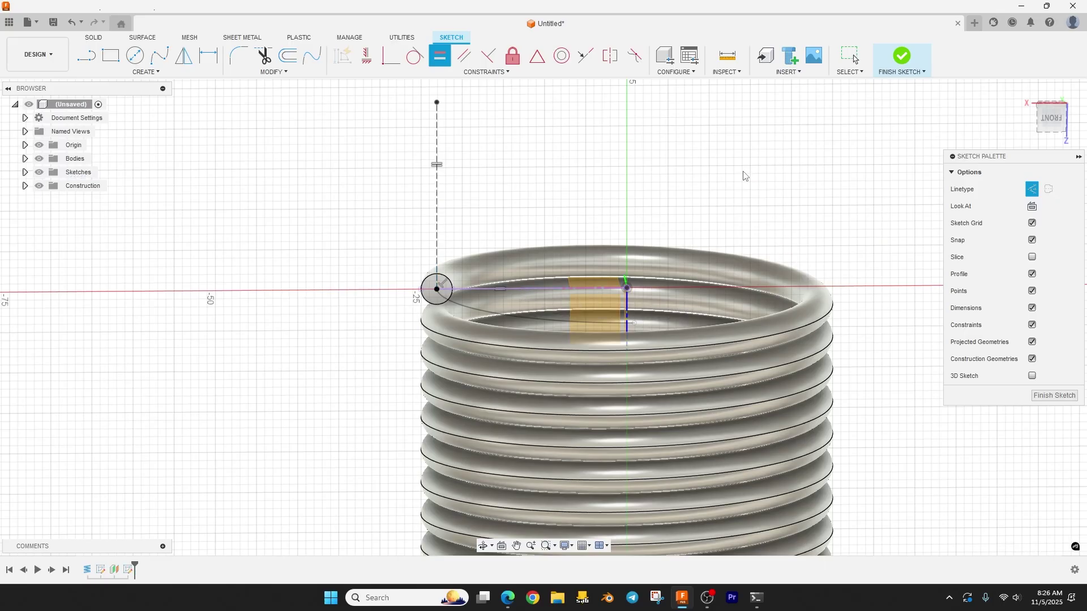
key(Escape)
scroll(744, 176, down, 2)
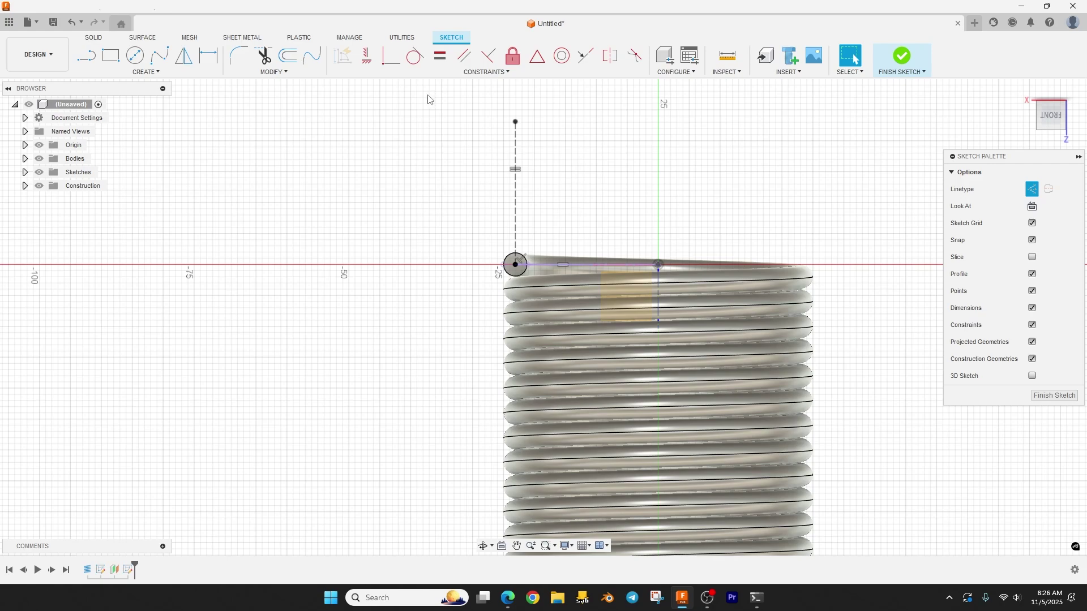
Step: Draw a center-point arc from the construction line's top to a point above the coil axis
click(153, 72)
mouse_move(142, 117)
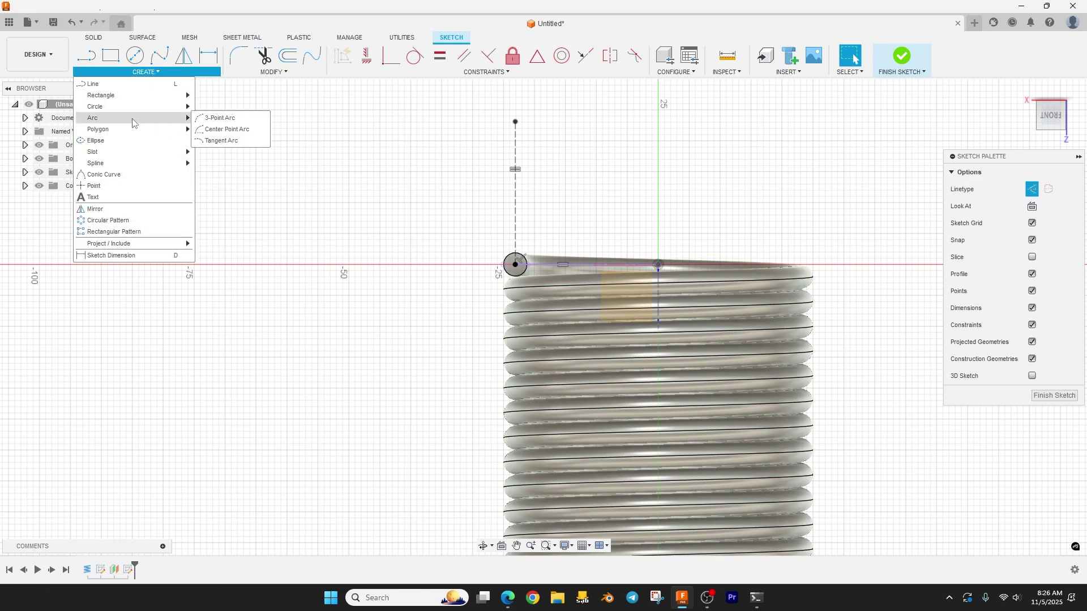
click(216, 129)
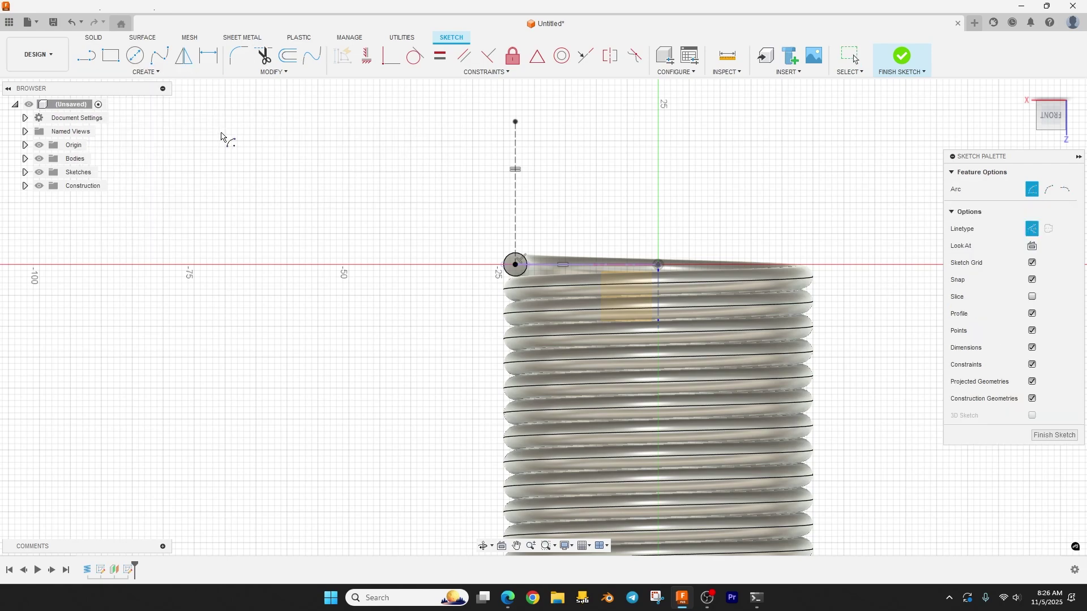
click(515, 122)
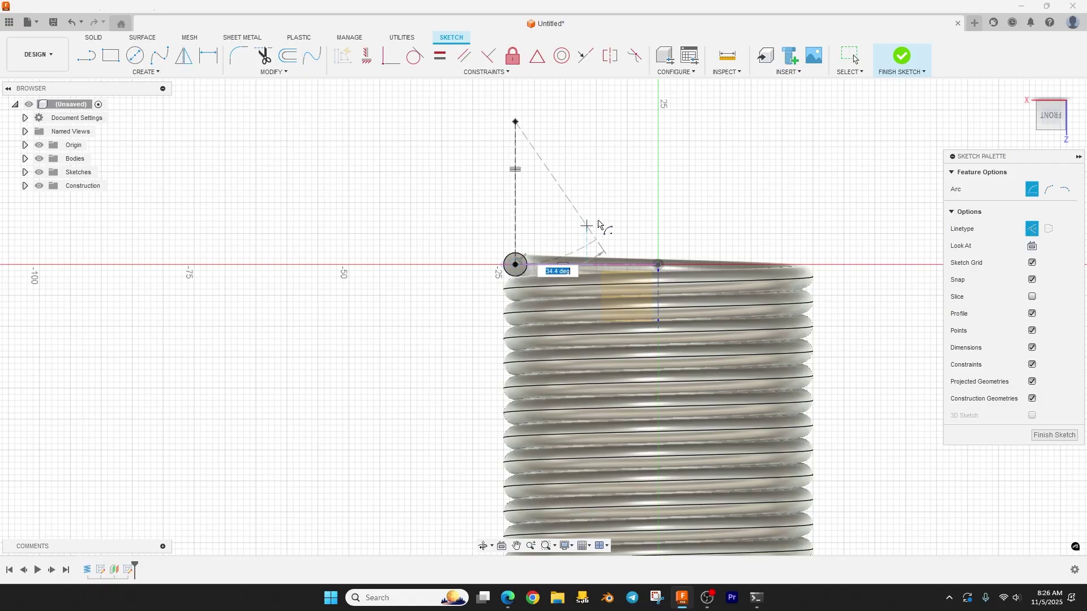
click(658, 122)
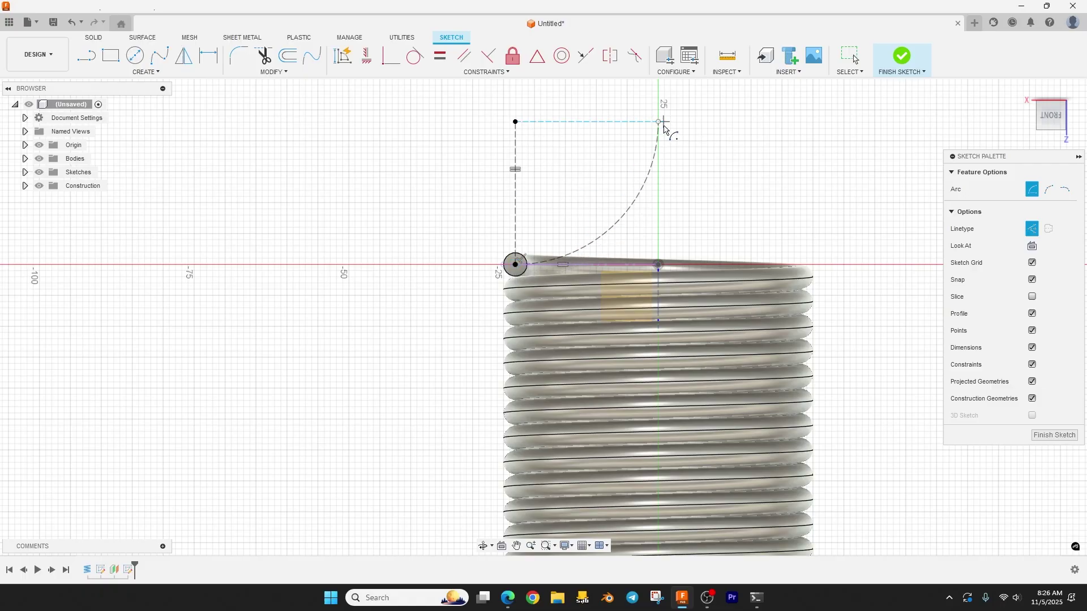
key(Escape)
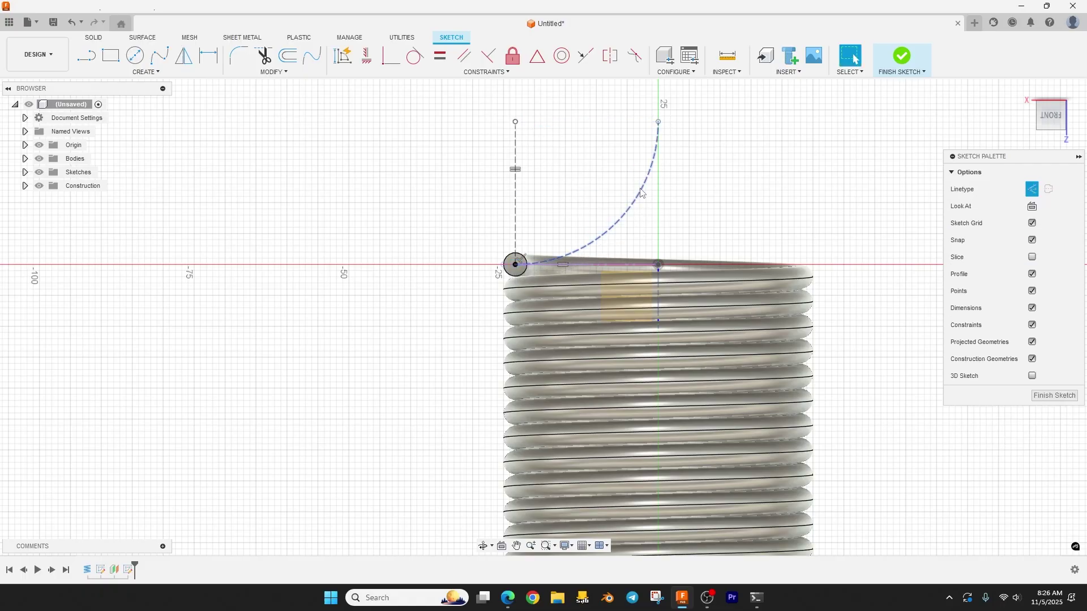
Step: Check the new arc's 23.10 mm radius and finish the hook sketch
click(641, 192)
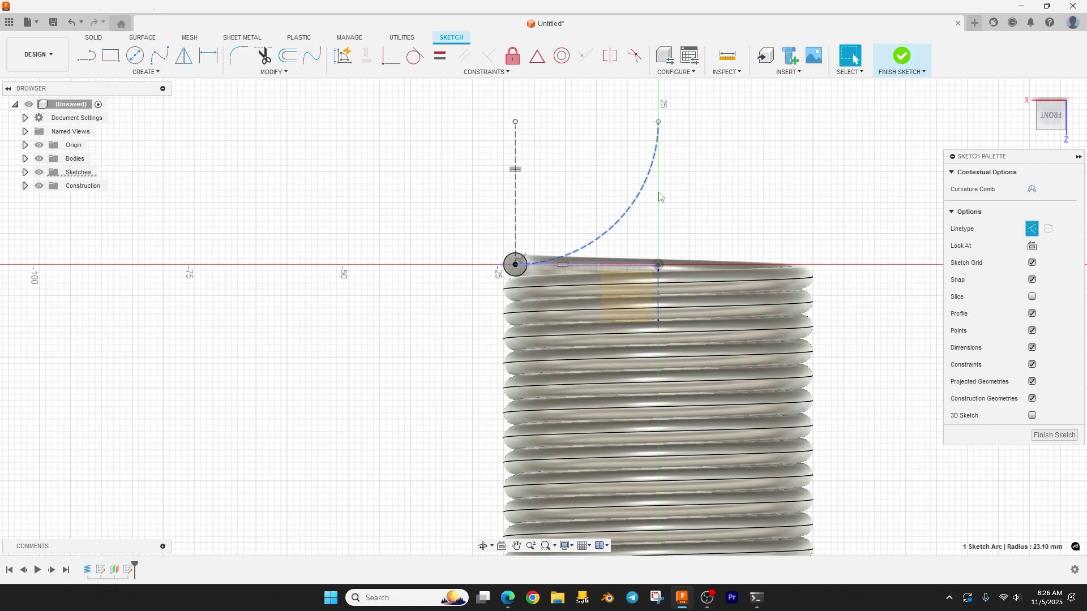
click(711, 213)
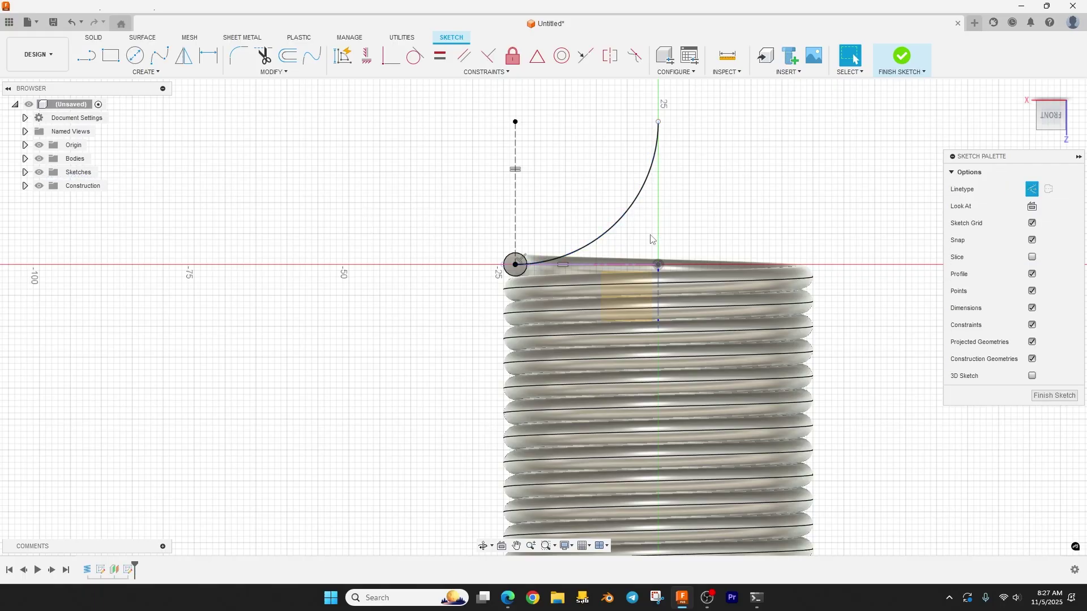
shift+middle_drag(663, 210, 522, 282)
shift+middle_drag(420, 225, 424, 208)
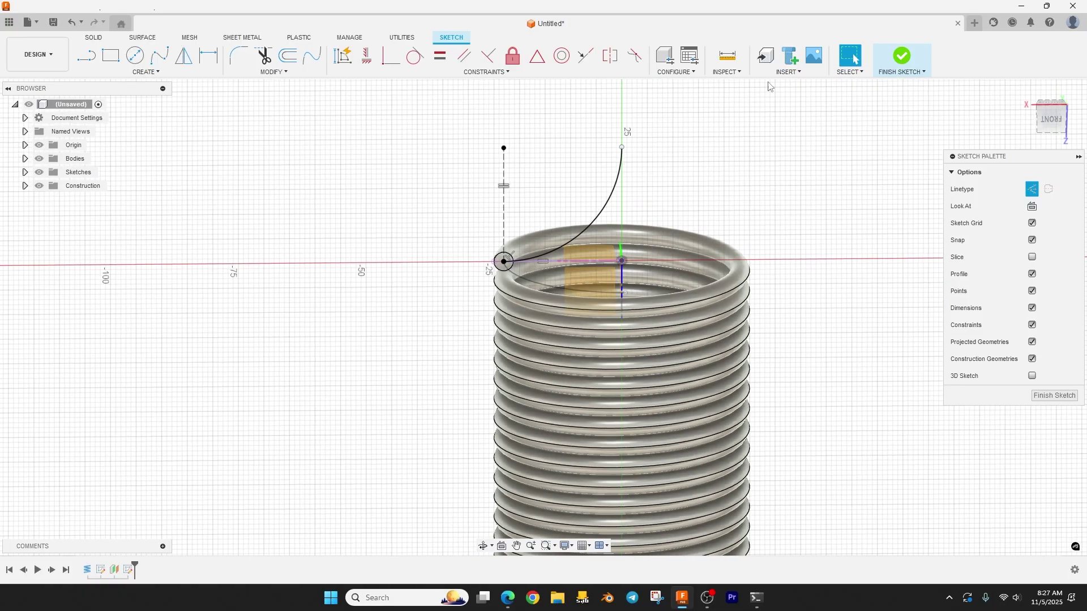
click(902, 56)
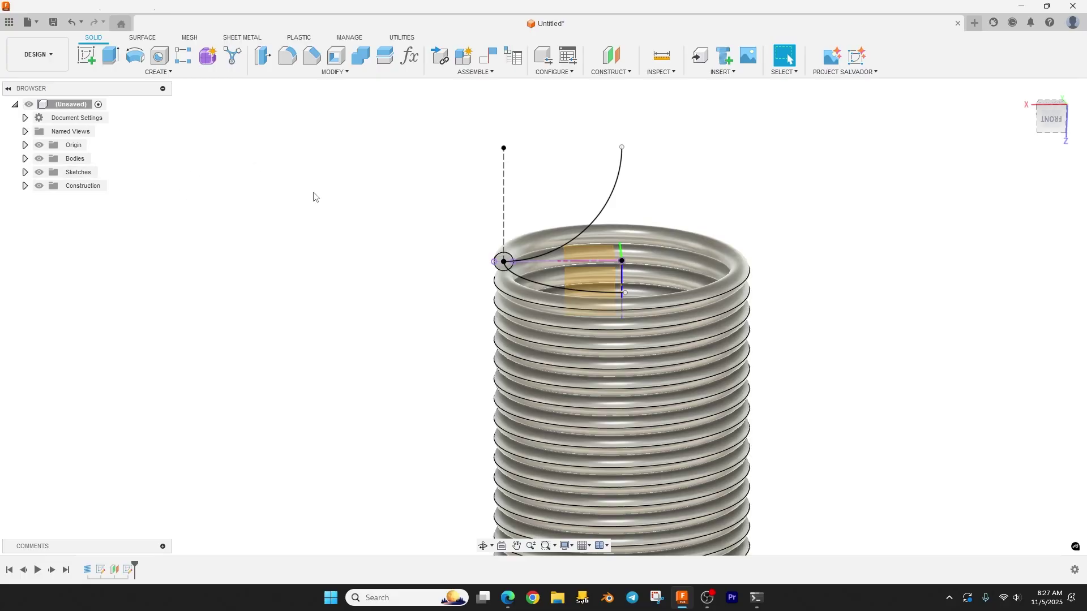
Step: Hide the coil body and start a new sketch on the origin plane
click(39, 159)
mouse_move(260, 197)
shift+middle_down()
mouse_move(305, 223)
mouse_move(379, 314)
shift+middle_up()
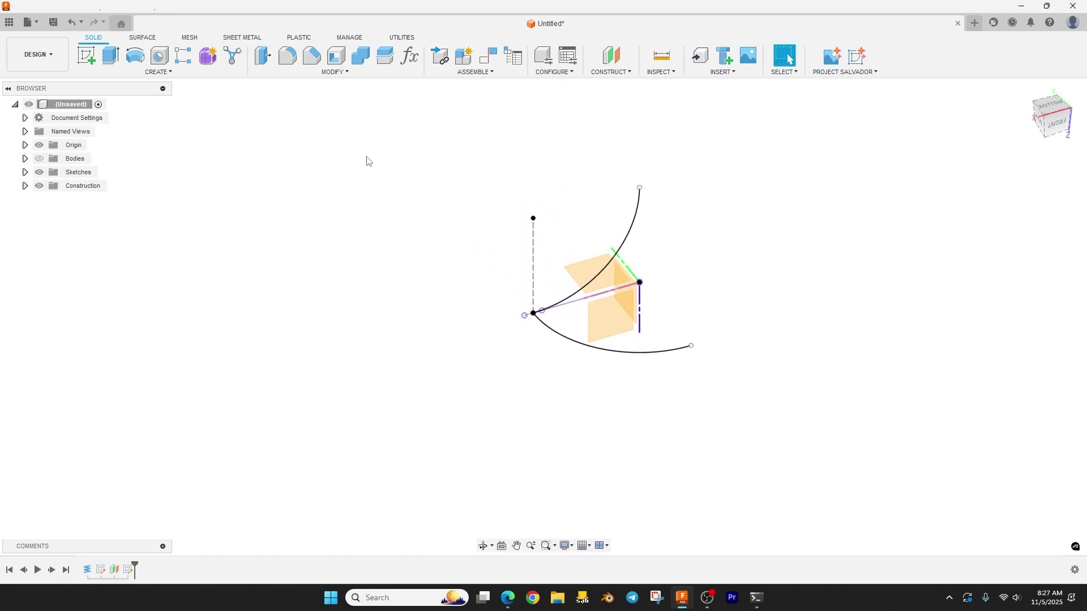
click(85, 59)
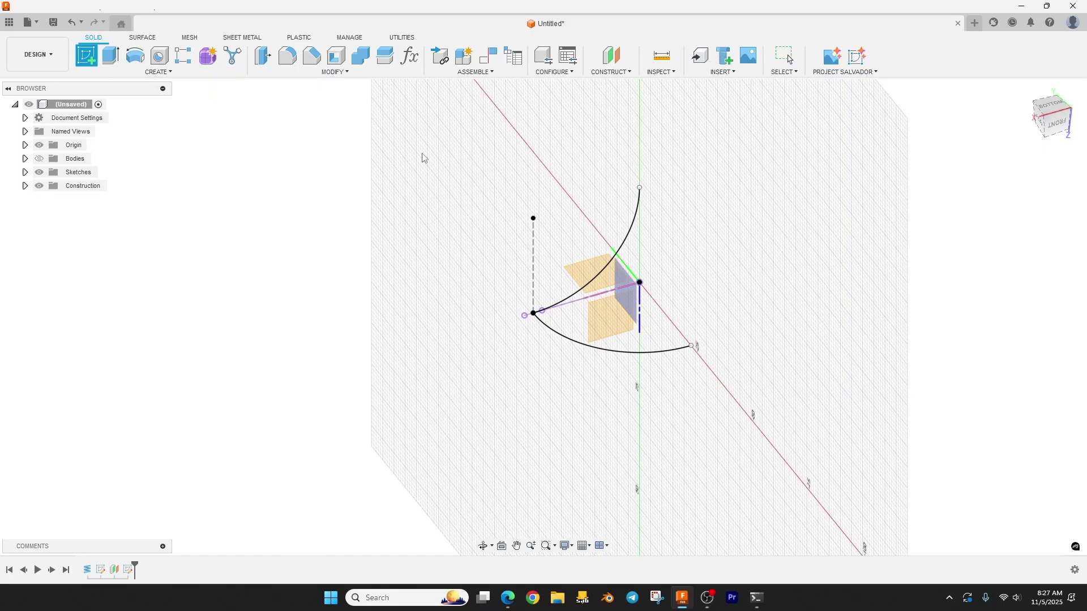
click(570, 277)
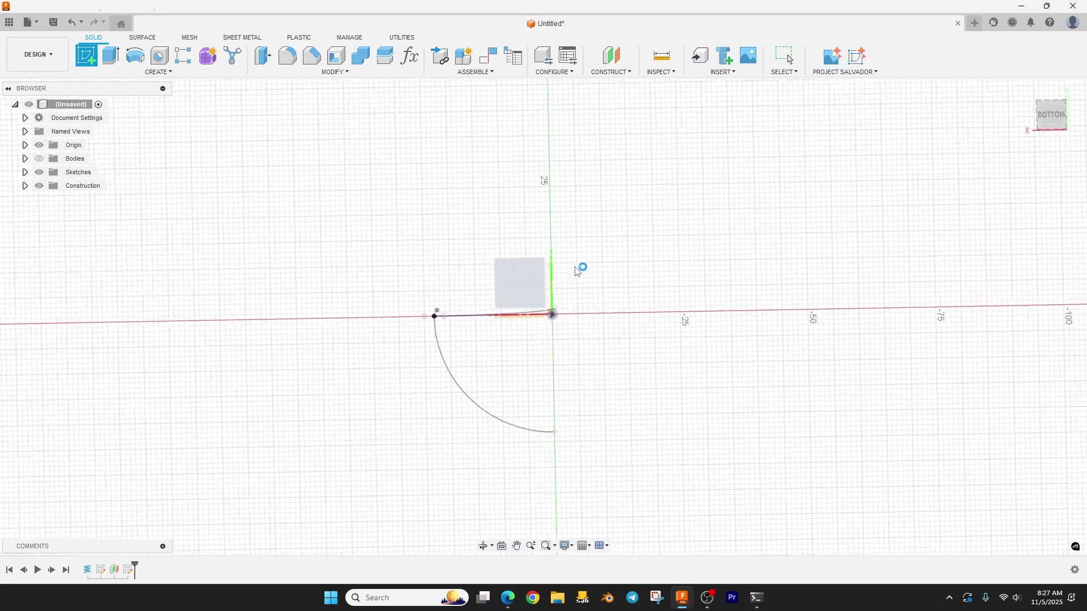
shift+middle_drag(638, 401, 594, 255)
click(145, 72)
mouse_move(139, 249)
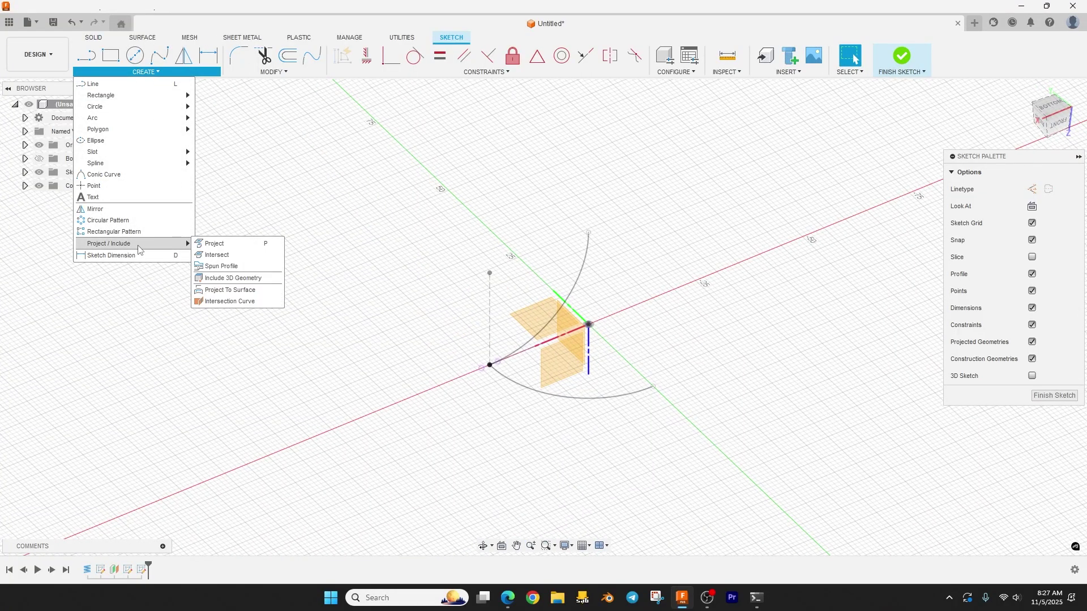
Step: Create an intersection curve from the rising arc and the lower arc
click(230, 302)
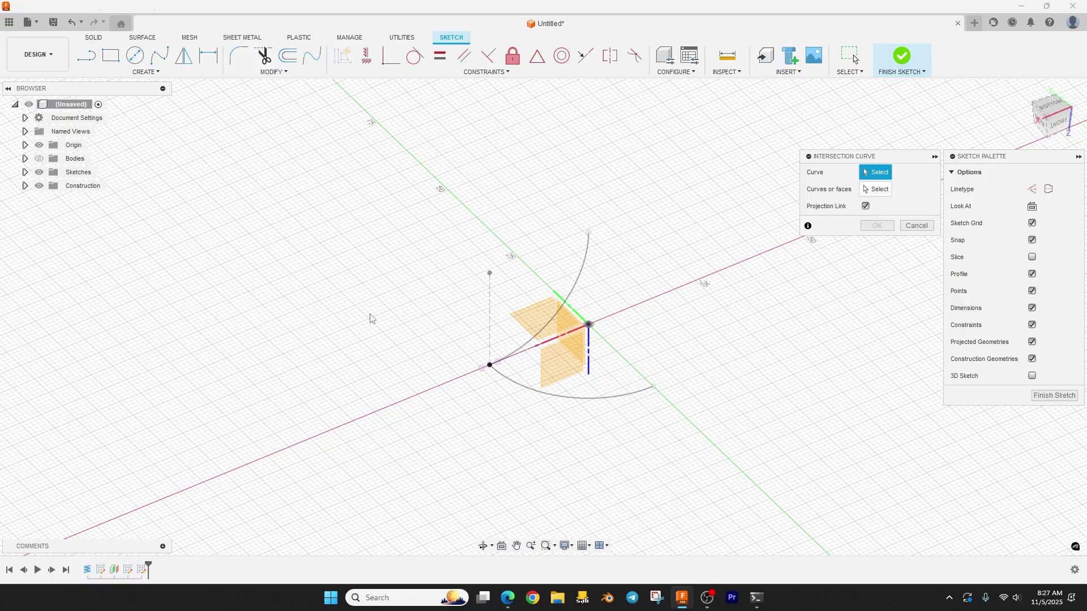
click(587, 262)
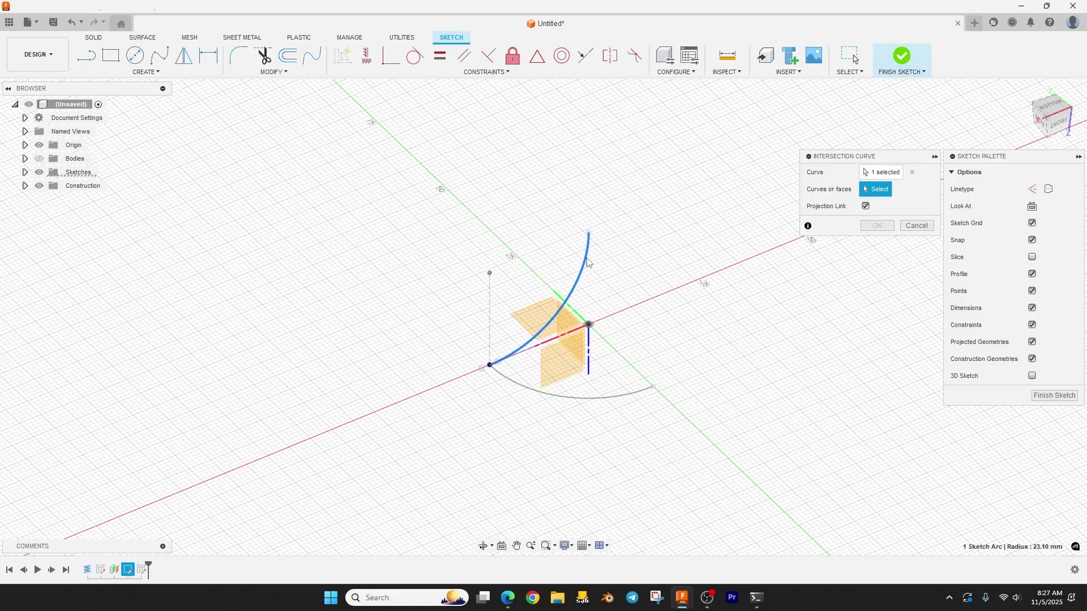
click(610, 393)
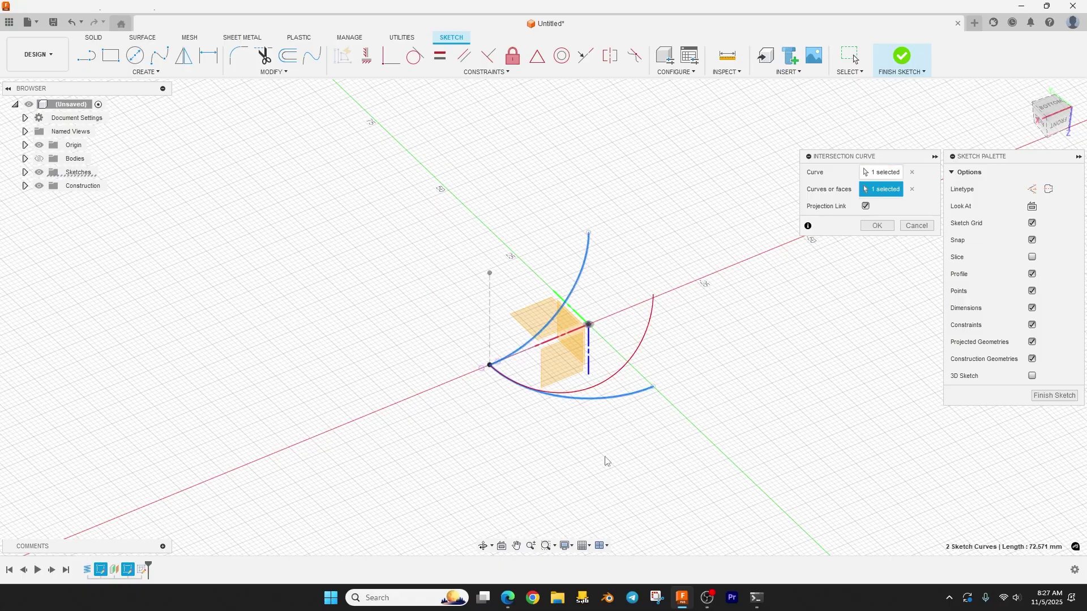
shift+middle_drag(645, 477, 600, 447)
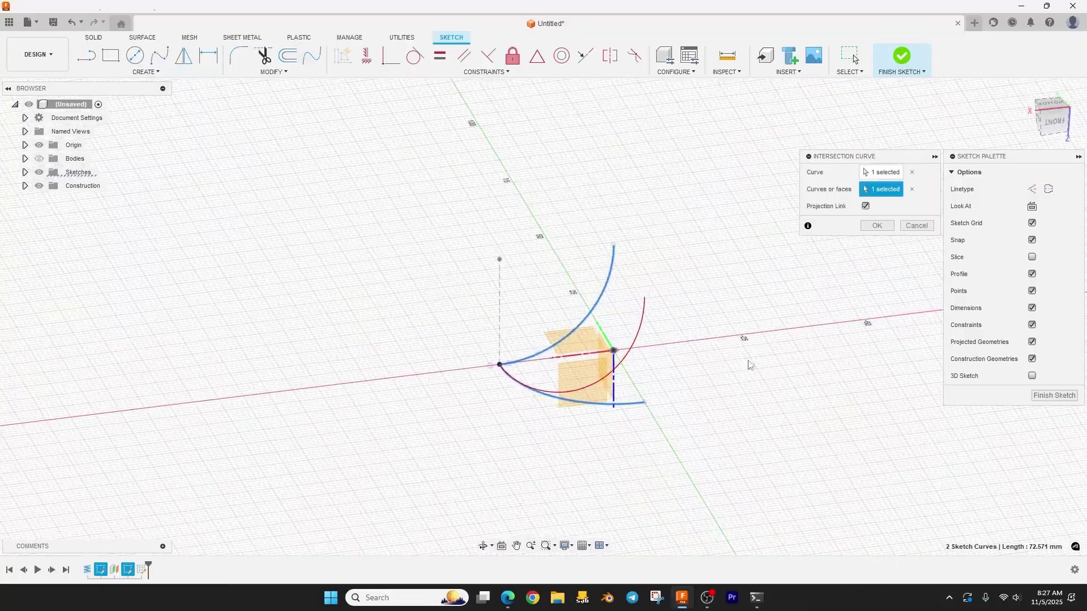
click(877, 225)
Step: Hide Sketch17 in the browser so its purple arc disappears
shift+middle_drag(743, 357, 738, 383)
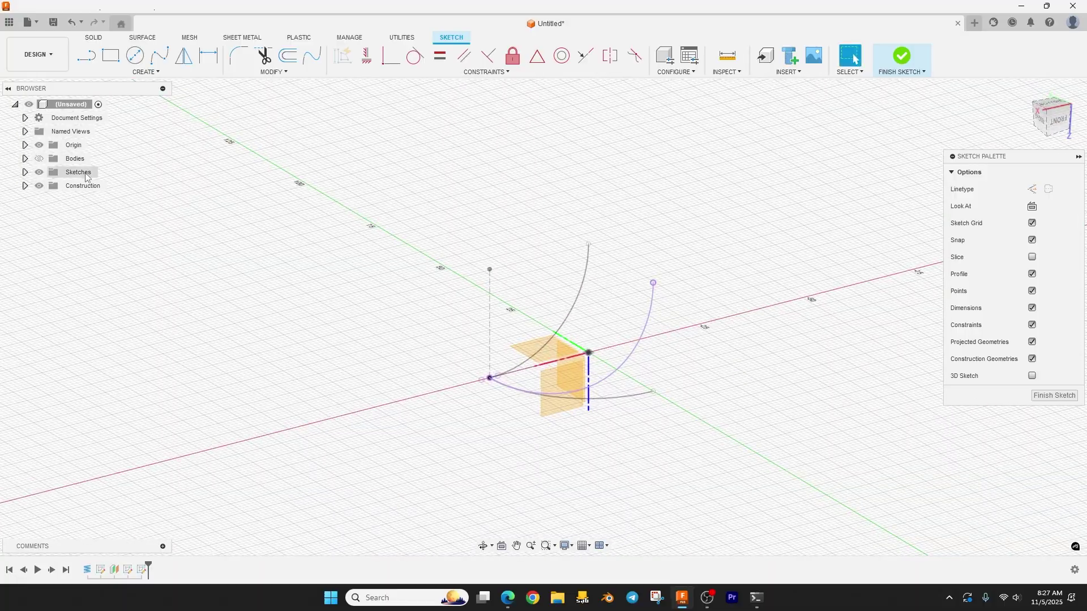
click(25, 172)
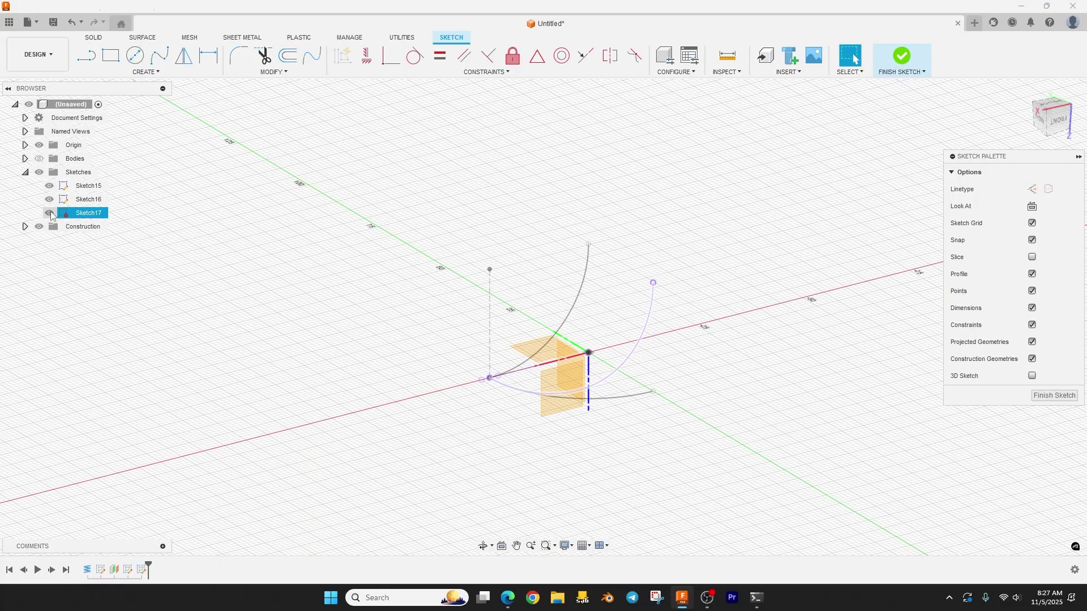
click(49, 213)
Step: Finish the sketch and extrude the lower arc into a surface body, -23 mm
shift+middle_drag(660, 473, 691, 457)
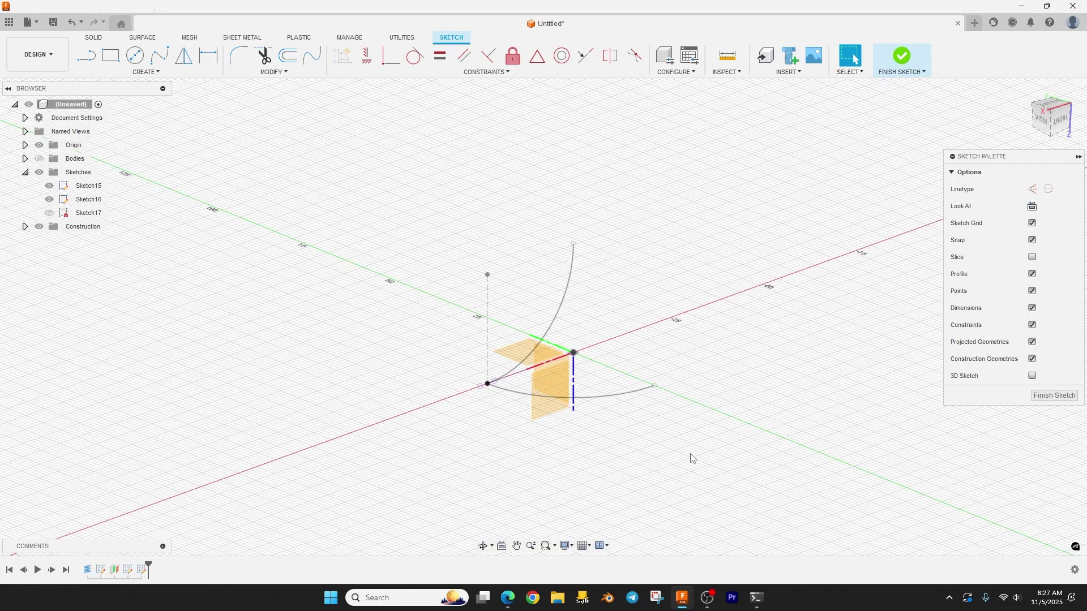
click(902, 66)
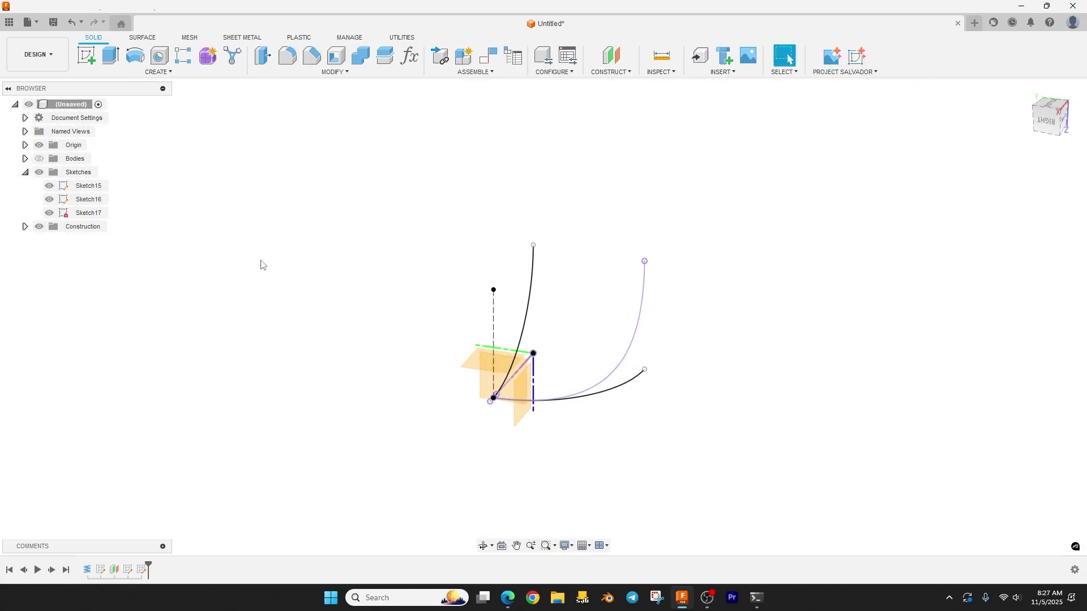
click(50, 213)
click(157, 39)
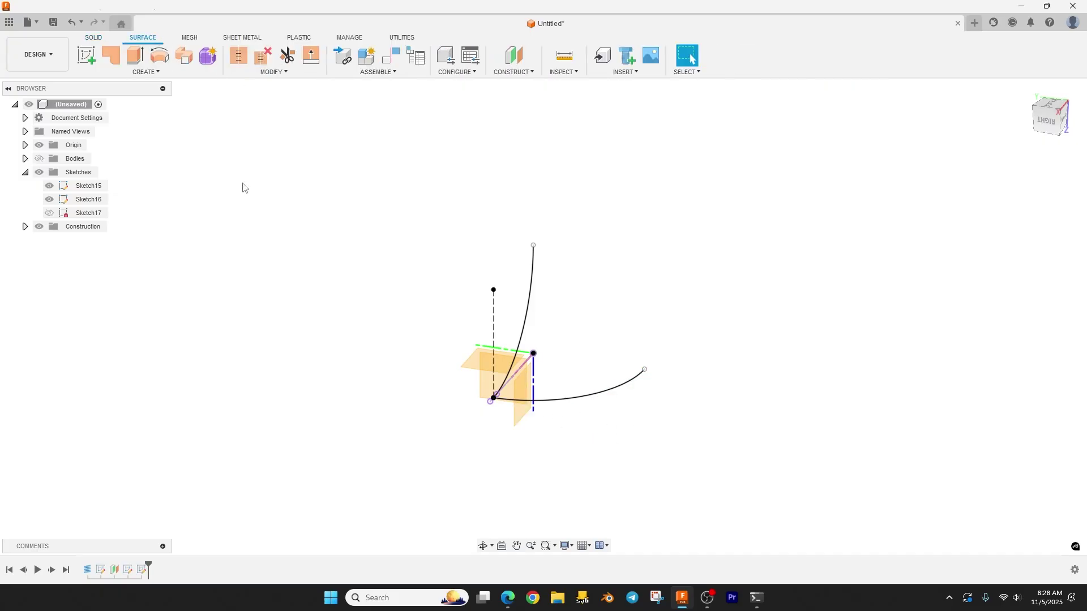
click(137, 72)
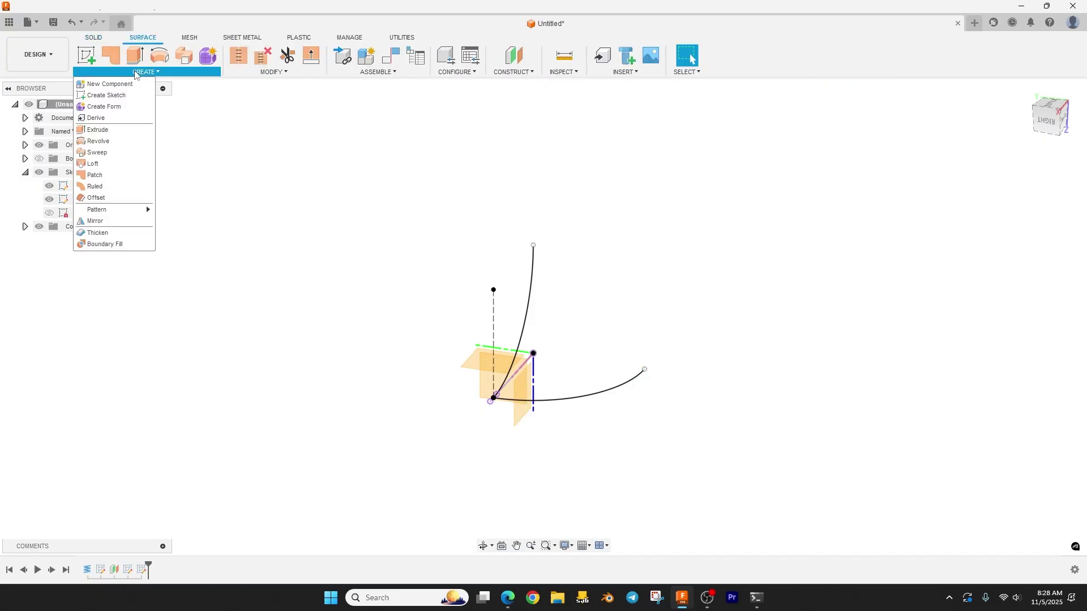
click(136, 56)
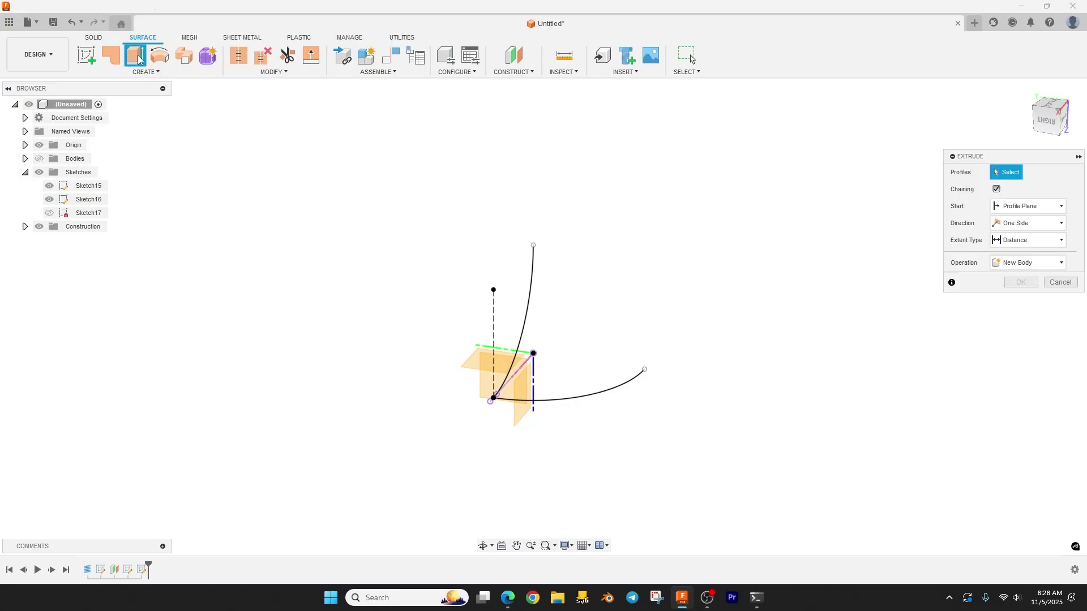
click(588, 400)
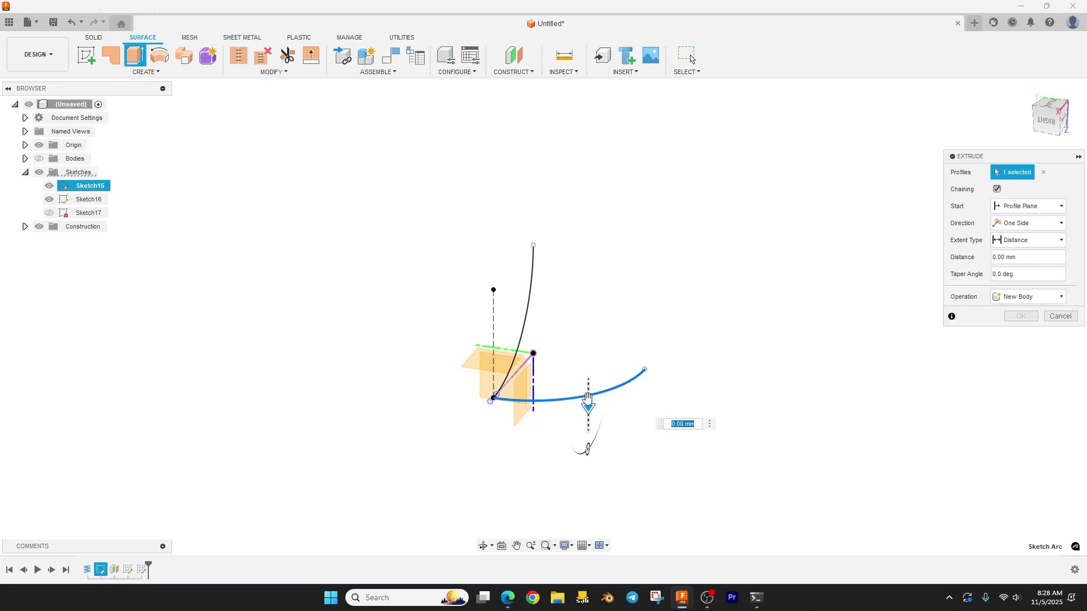
drag(587, 354, 587, 291)
click(1028, 316)
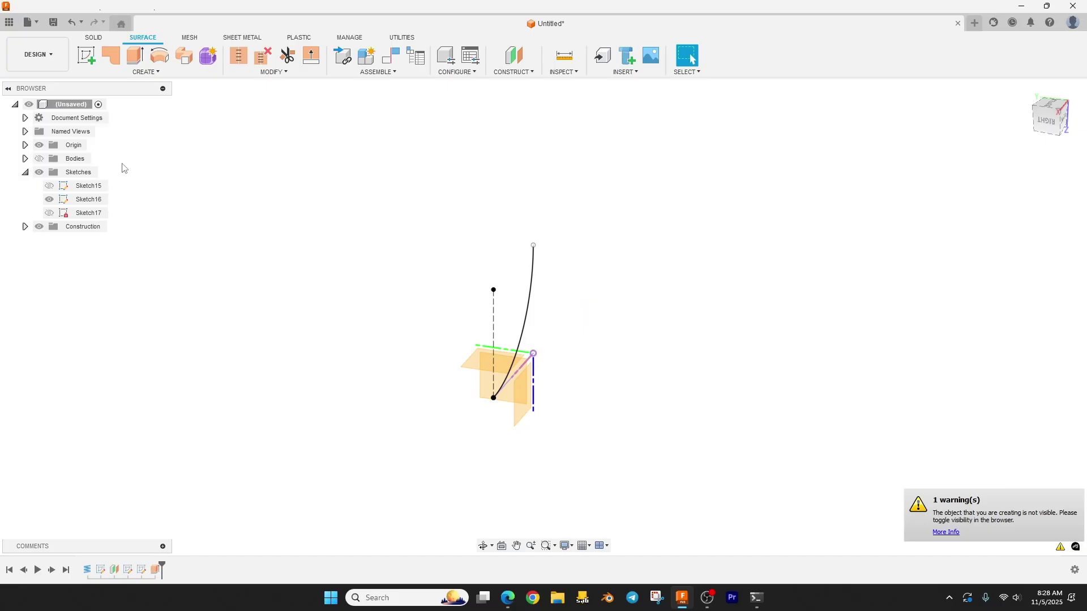
Step: Hide the coil body Body2 and select the Sketch16 arc
click(25, 159)
click(39, 159)
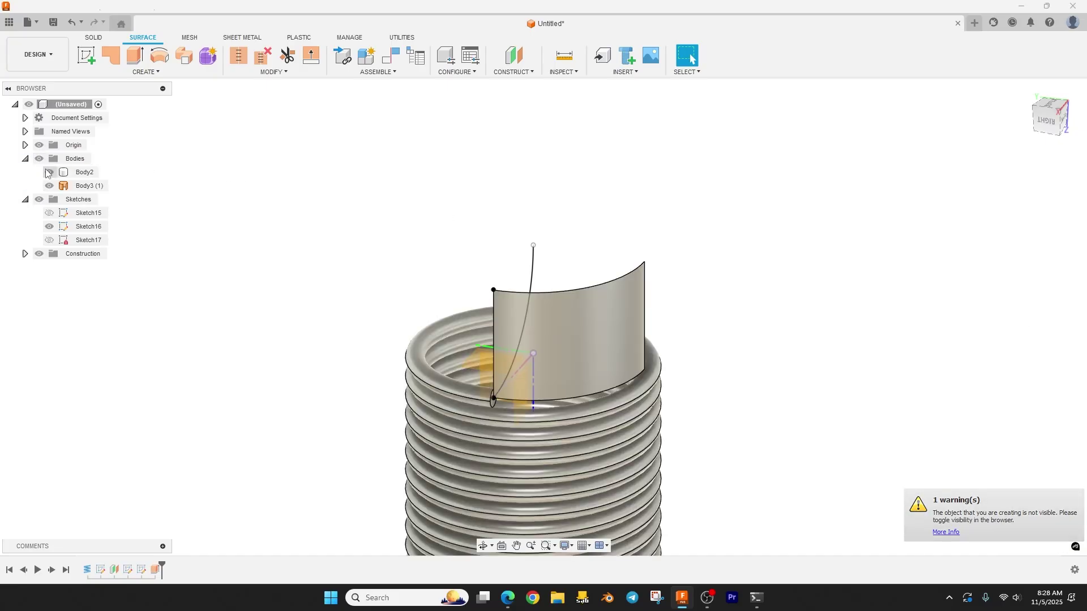
click(50, 172)
shift+middle_drag(315, 260, 308, 281)
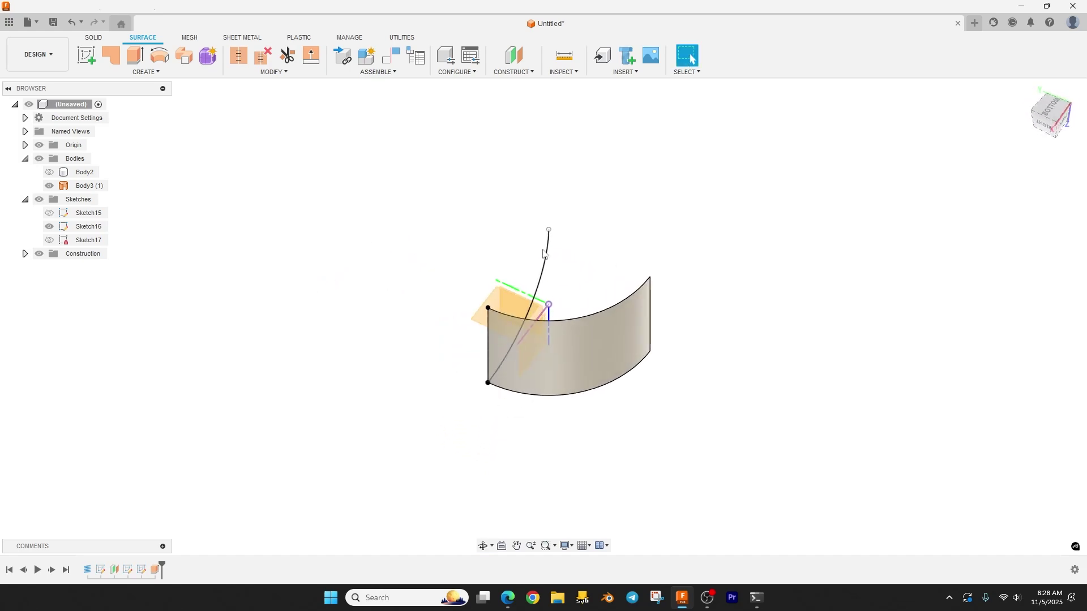
click(544, 253)
Step: Cancel the patch and extrude the Sketch16 arc 26 mm as a surface
click(113, 56)
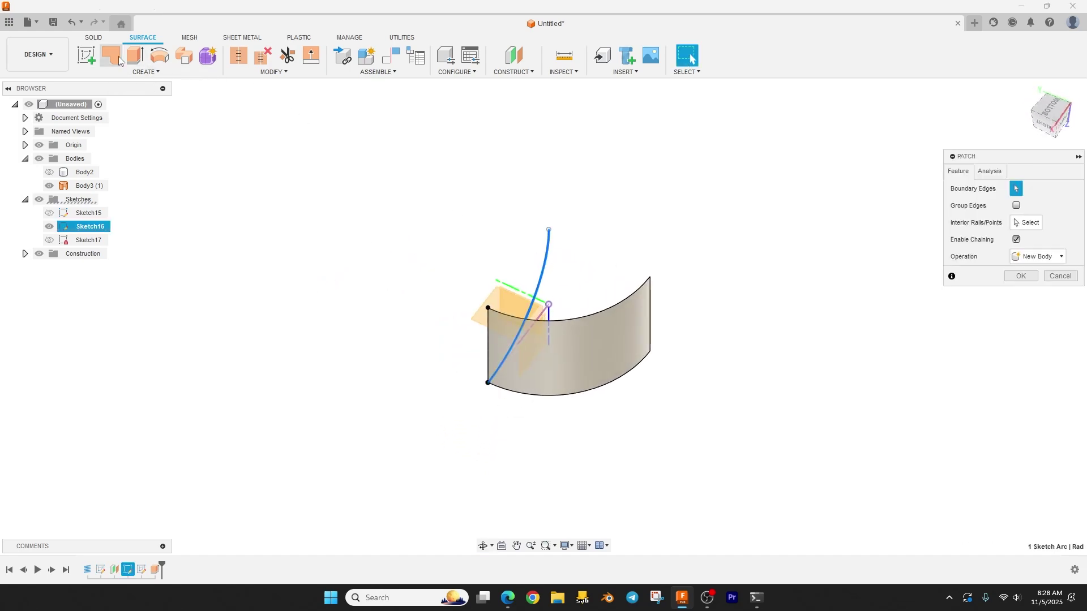
click(1061, 332)
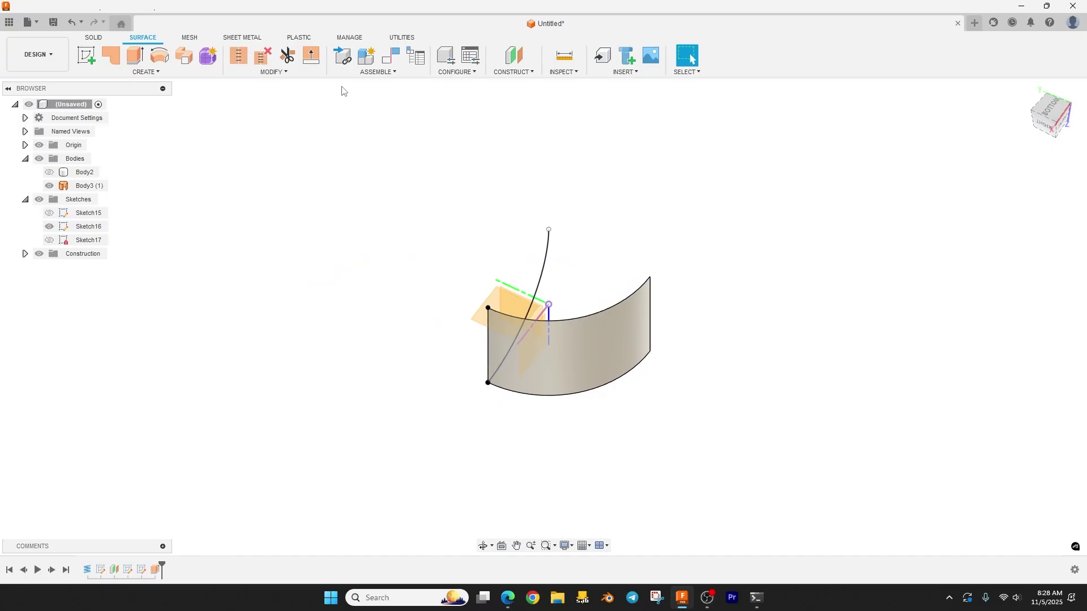
click(137, 60)
click(543, 279)
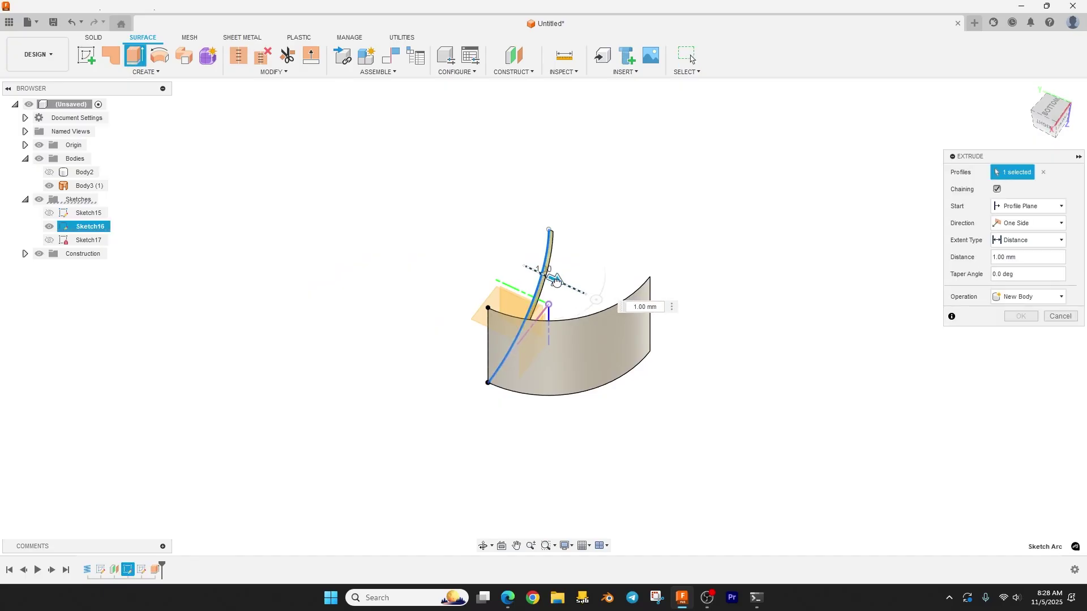
drag(656, 331, 661, 334)
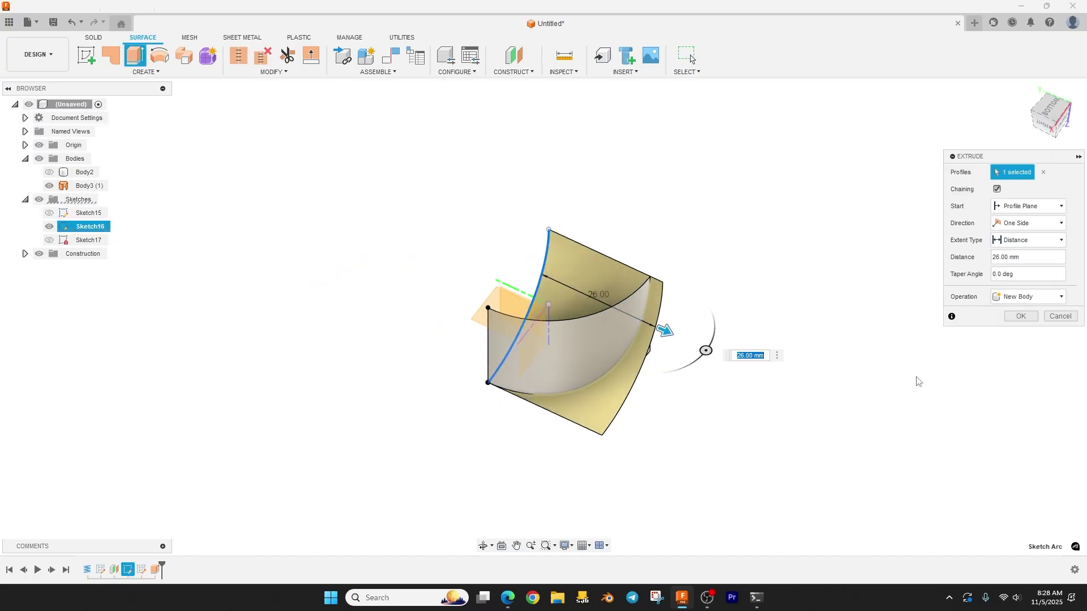
click(1022, 317)
Step: Inspect the two surfaces from several angles, then roll the timeline back before both extrusions
shift+middle_drag(827, 369, 709, 349)
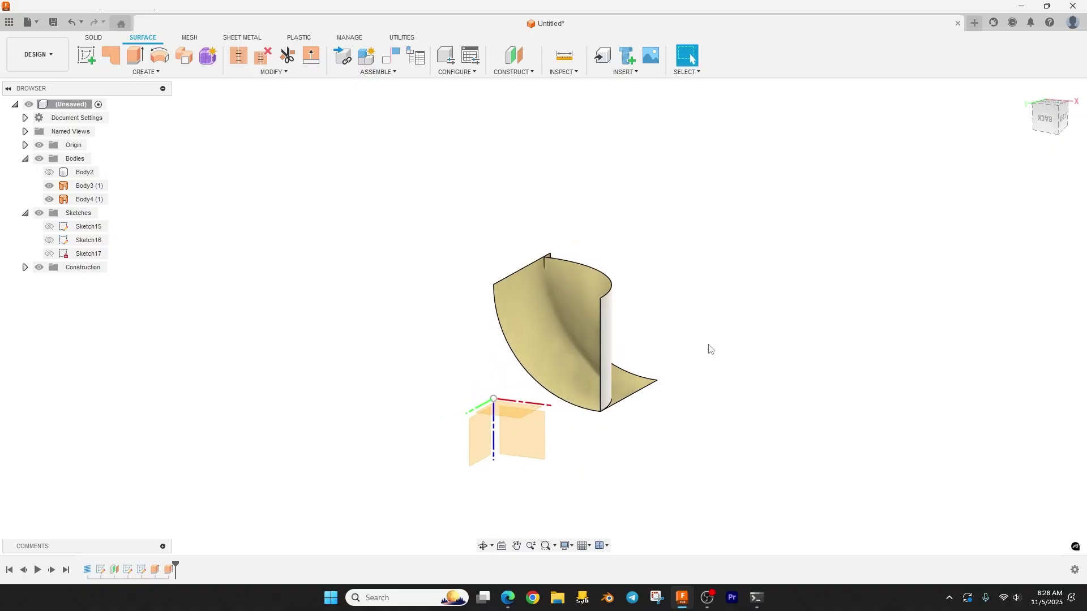
shift+middle_drag(567, 300, 623, 362)
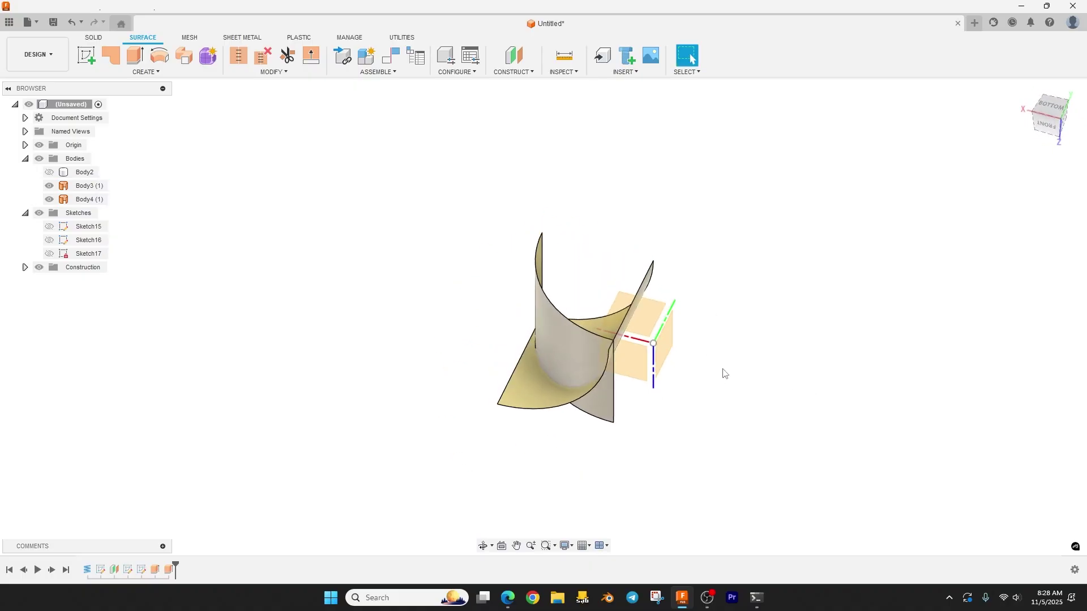
shift+middle_drag(724, 373, 899, 359)
click(541, 263)
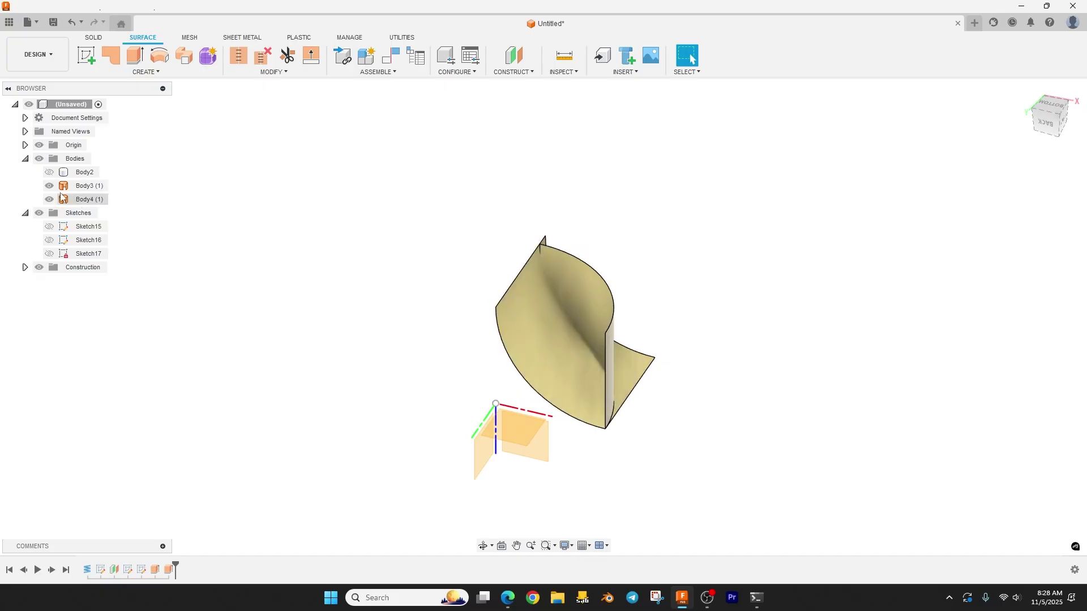
click(50, 254)
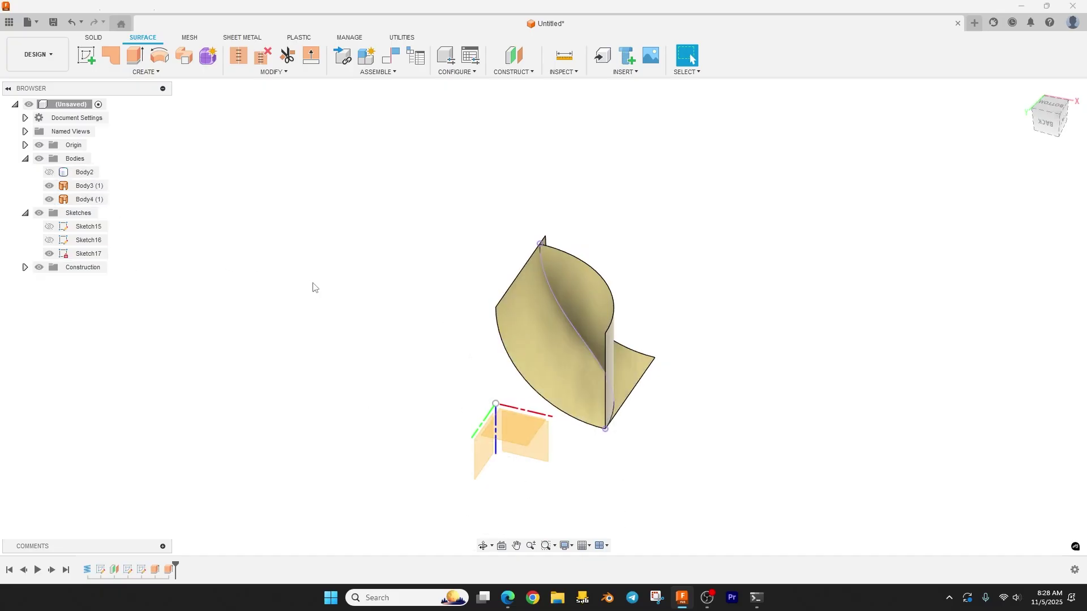
shift+middle_drag(312, 287, 407, 278)
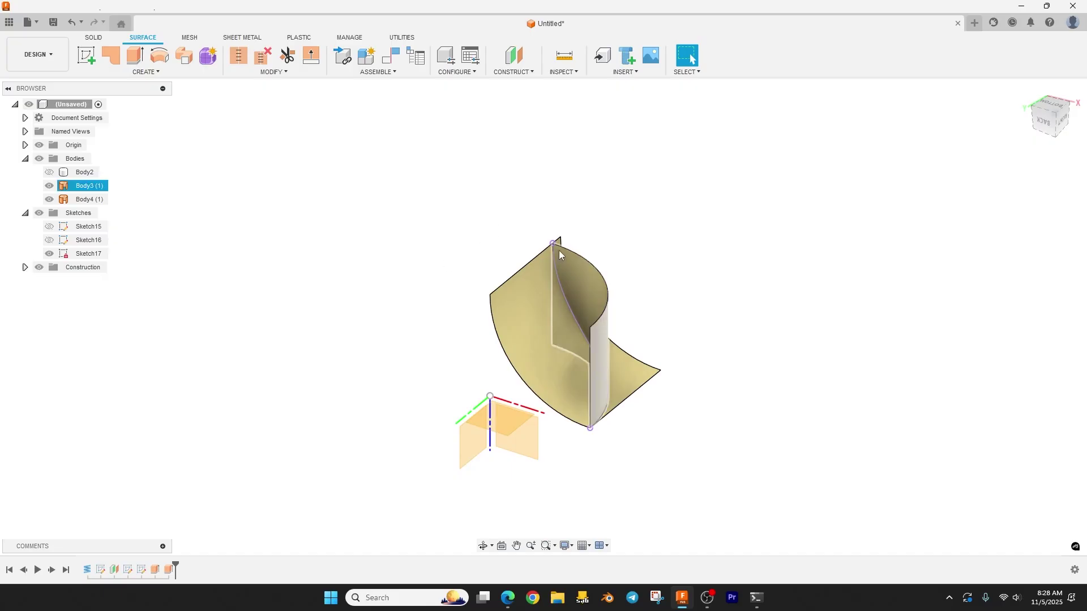
shift+middle_drag(760, 435, 712, 432)
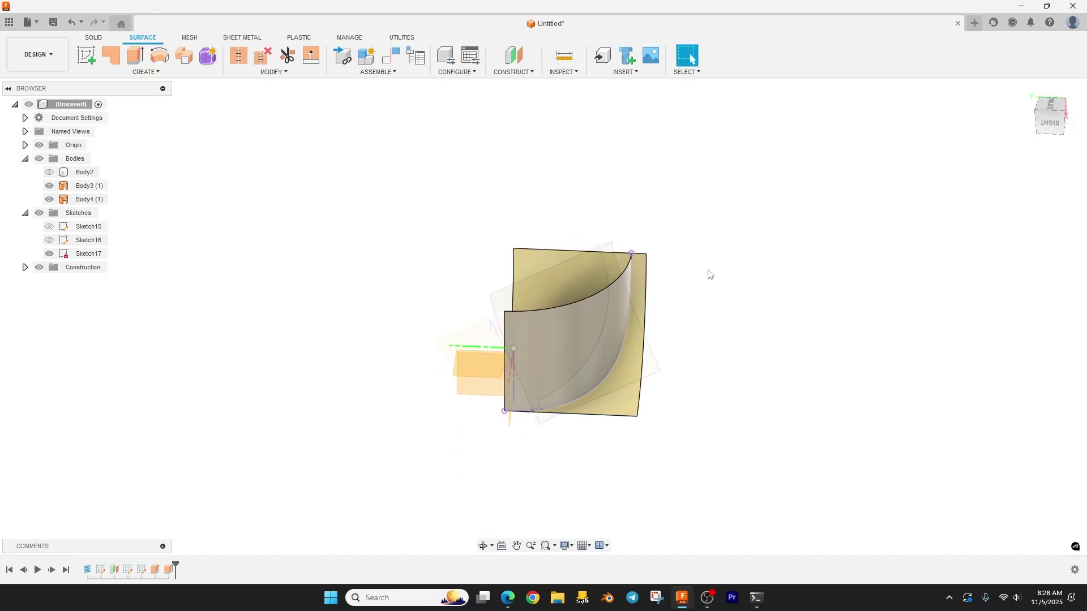
shift+middle_drag(708, 273, 187, 576)
drag(176, 566, 148, 566)
right_click(169, 570)
Step: Delete Extrude2 and make Sketch15, Sketch16 and coil body Body2 visible again
click(211, 538)
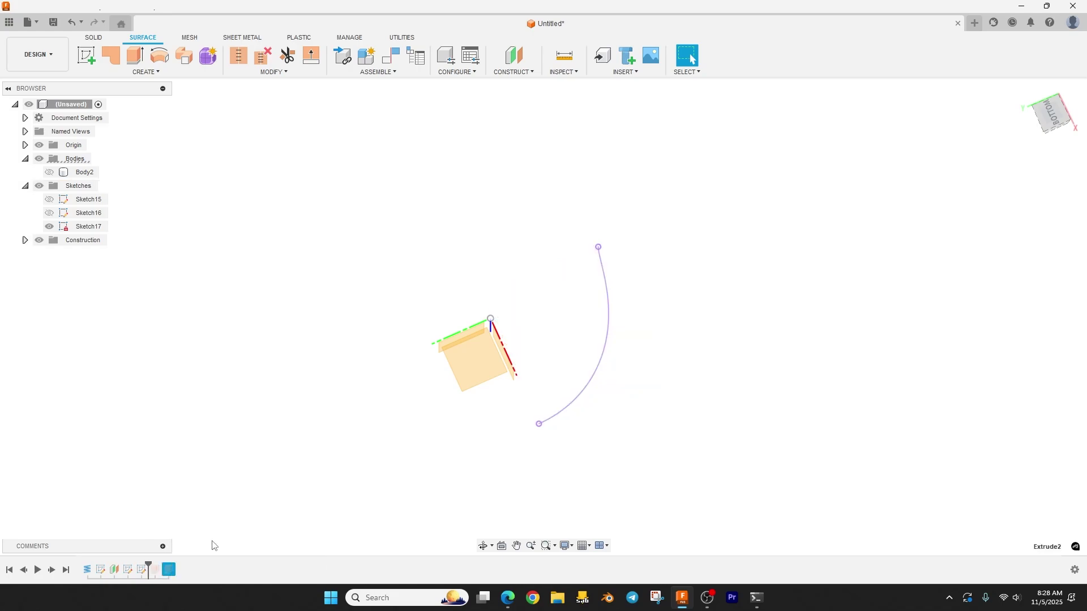
click(51, 173)
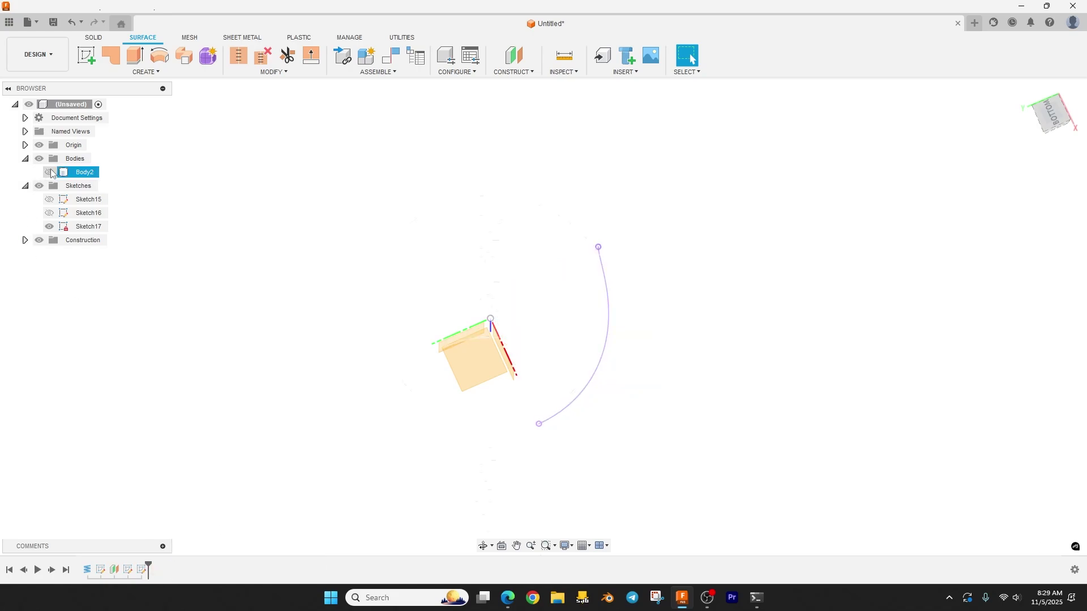
click(49, 212)
click(49, 200)
shift+middle_drag(182, 364, 130, 300)
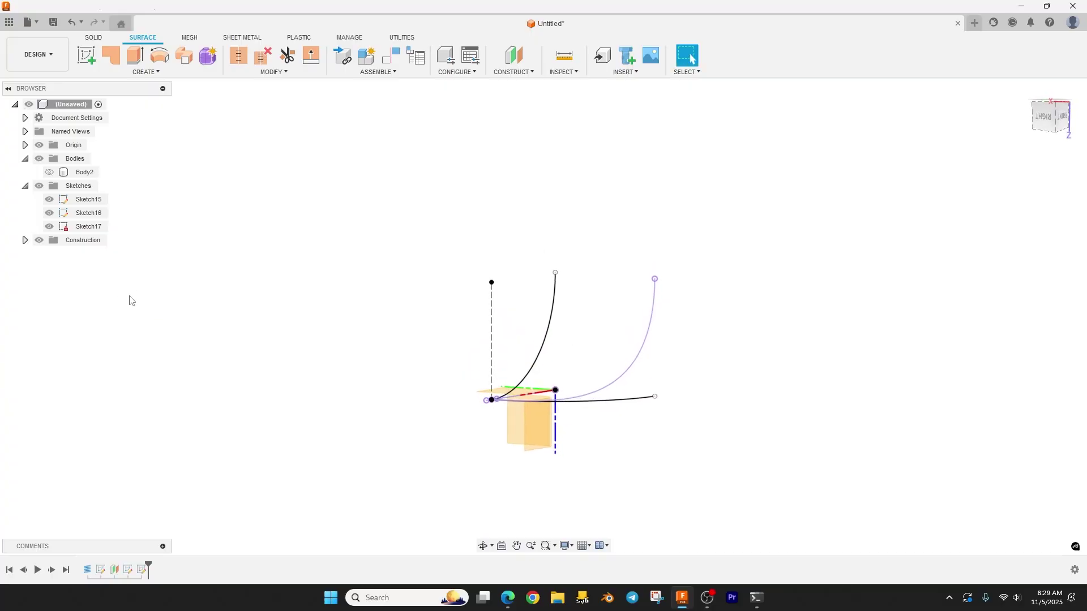
click(49, 173)
Step: Start a new sketch viewed straight from the model's right side
shift+middle_drag(213, 296, 245, 307)
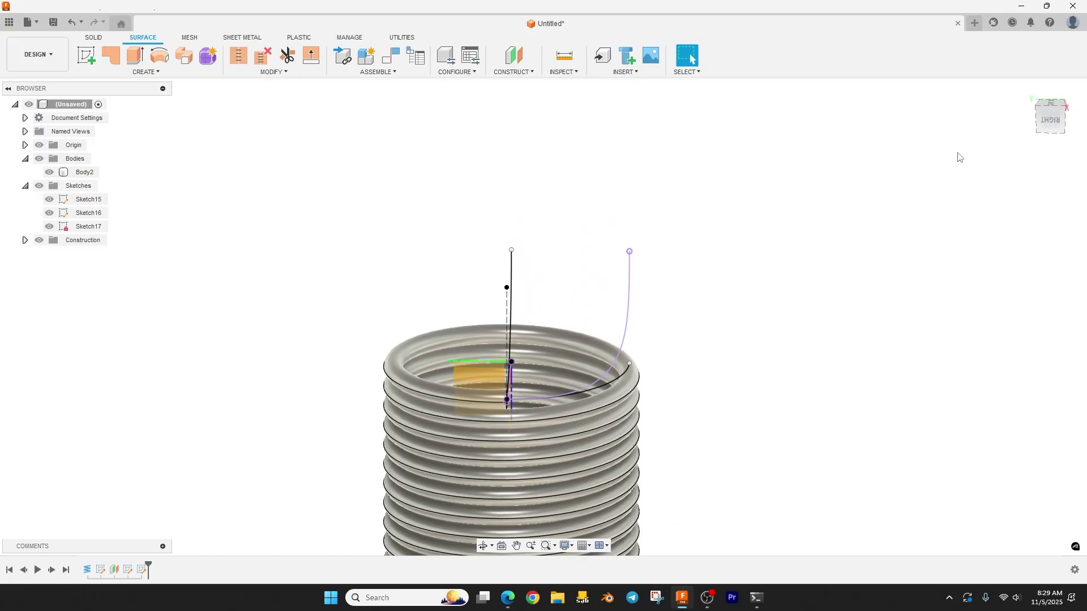
click(1055, 121)
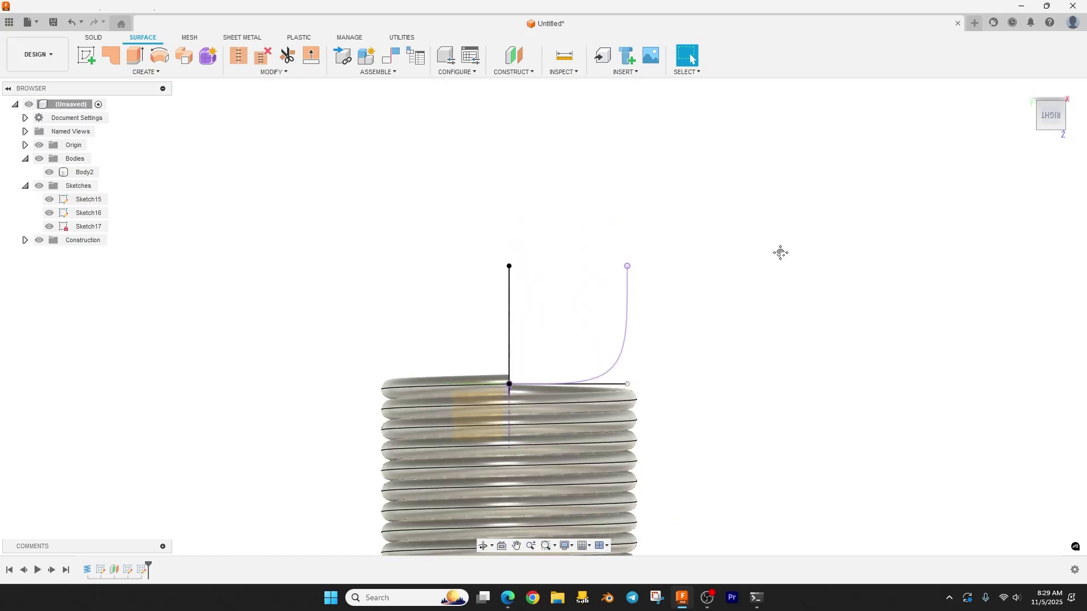
key(s)
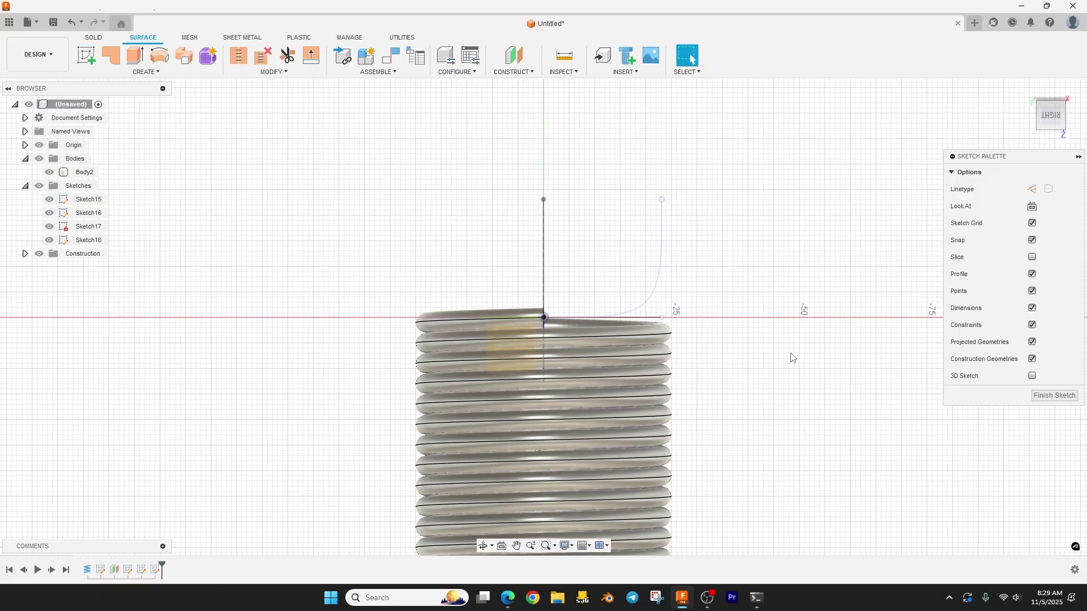
Step: Project the two points at the vertical line's top and the right into the sketch
key(p)
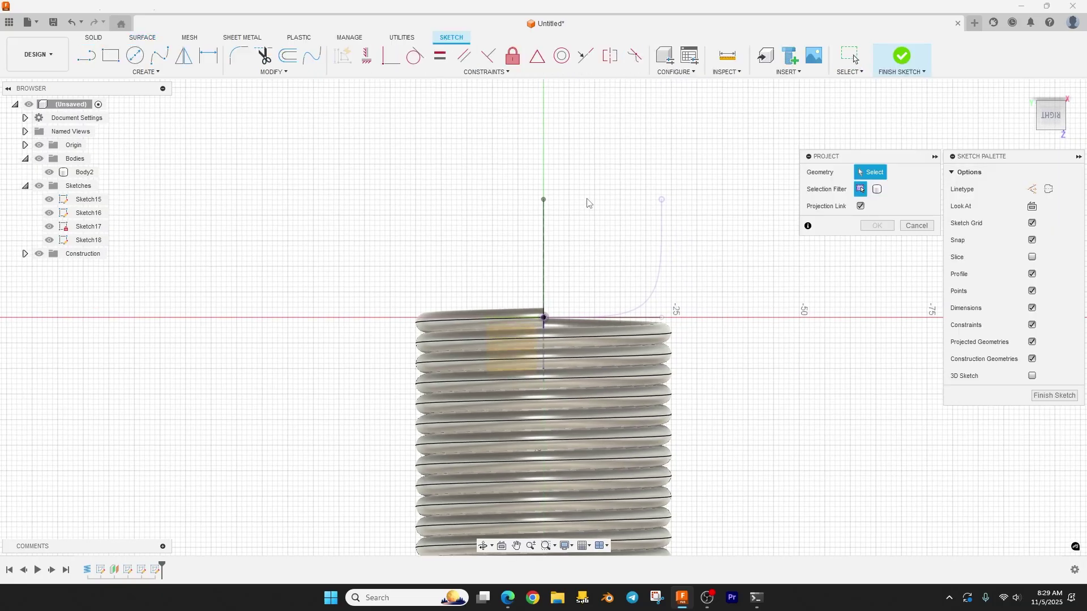
click(544, 201)
click(661, 200)
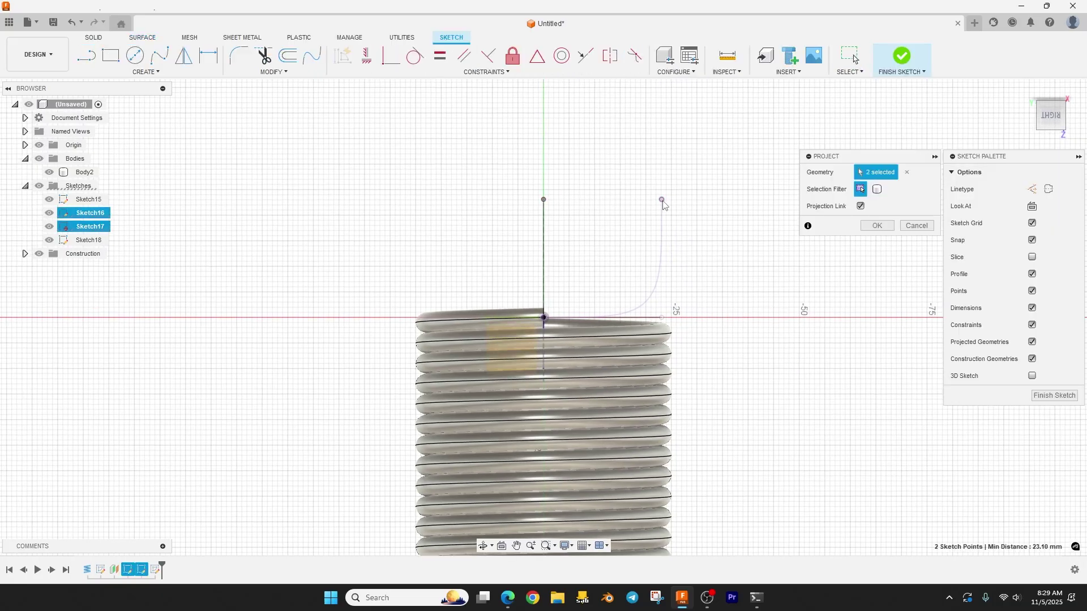
click(878, 226)
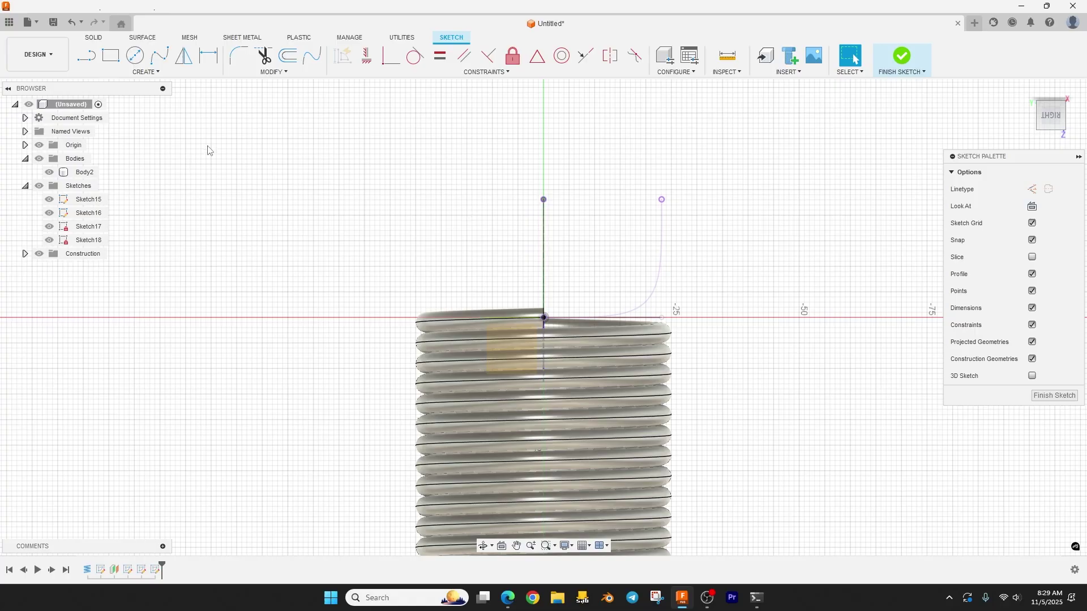
Step: Draw a 200° centre-point arc centred on the line's top and finish the sketch
click(145, 72)
mouse_move(132, 123)
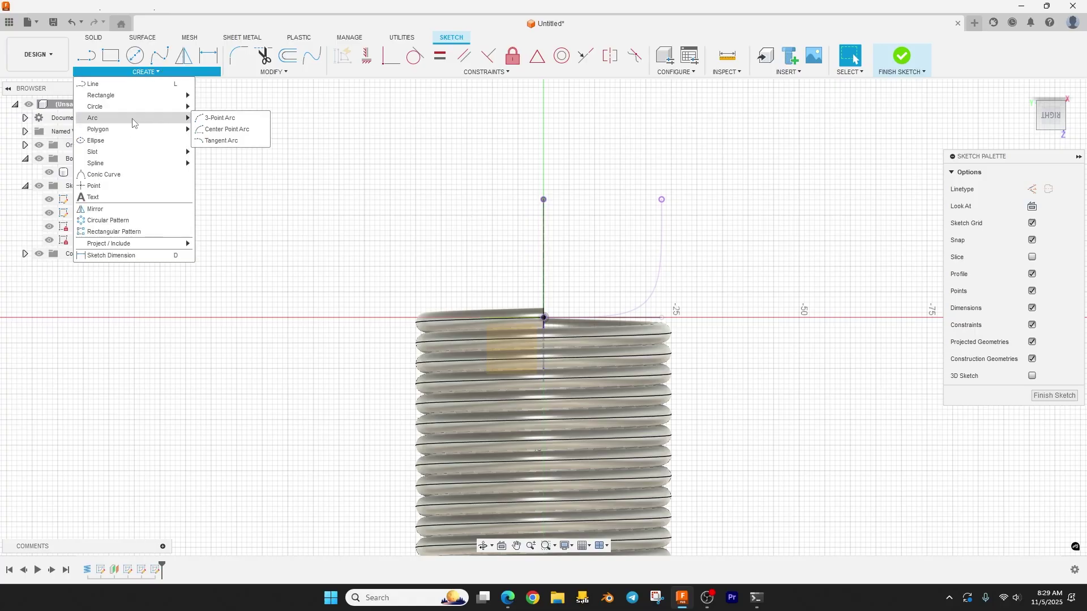
click(226, 129)
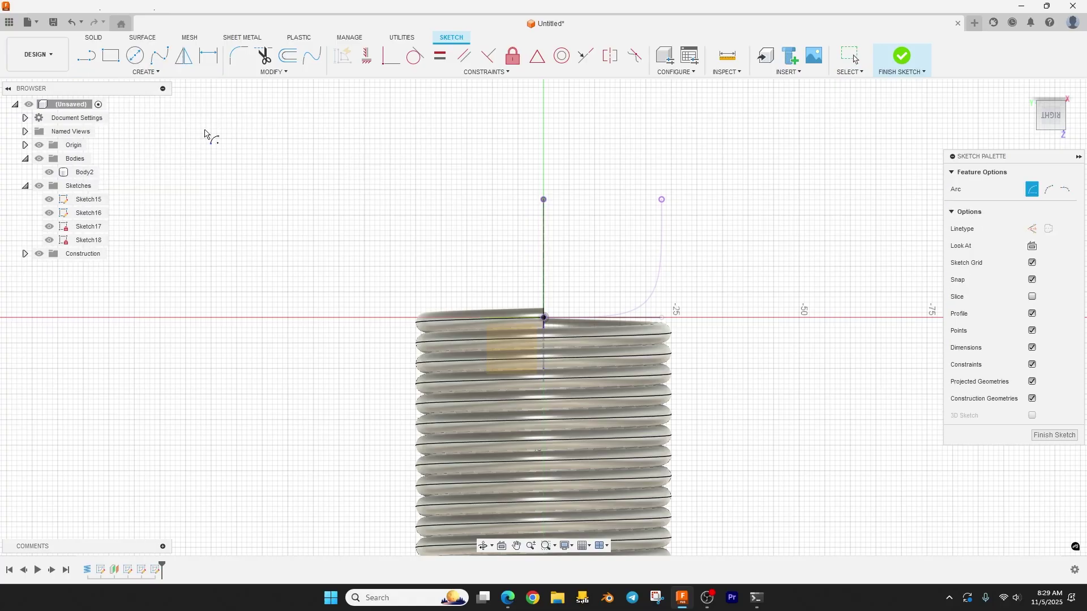
click(543, 199)
click(661, 199)
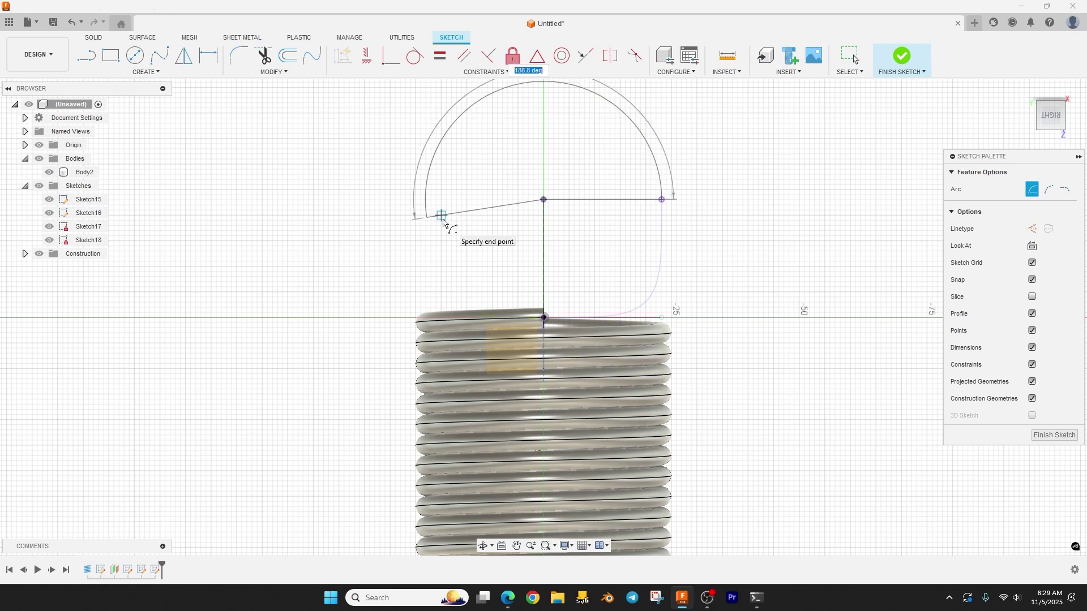
key(Tab)
key(Return)
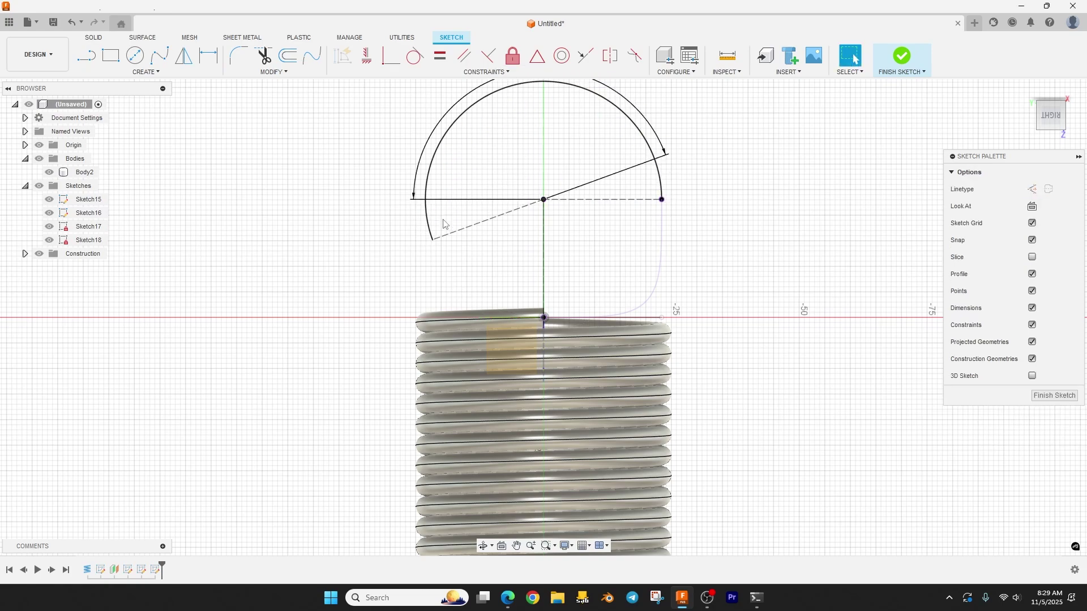
click(900, 68)
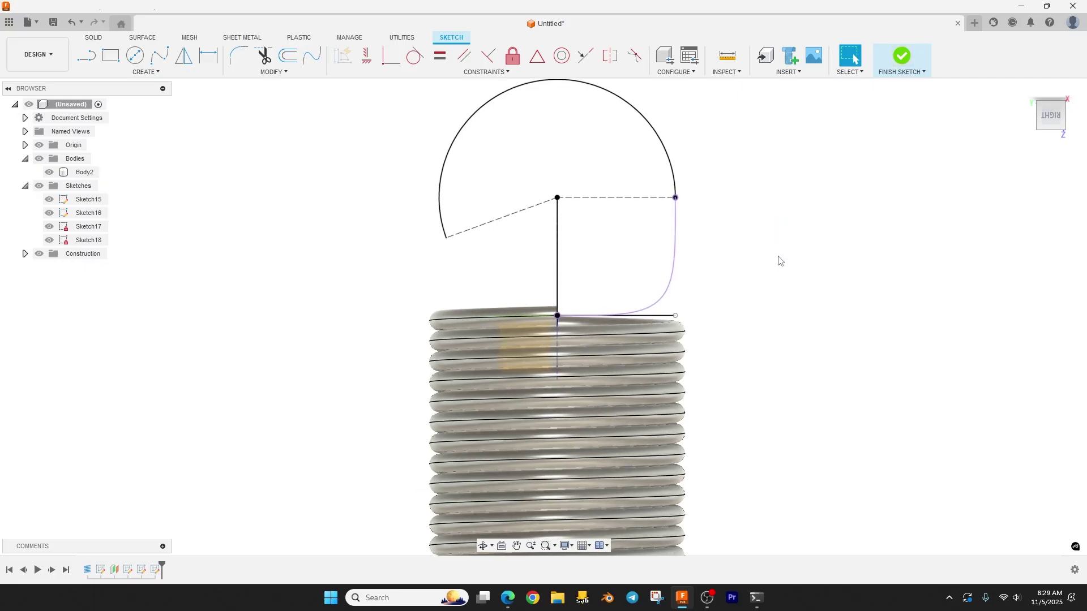
shift+middle_drag(796, 250, 740, 276)
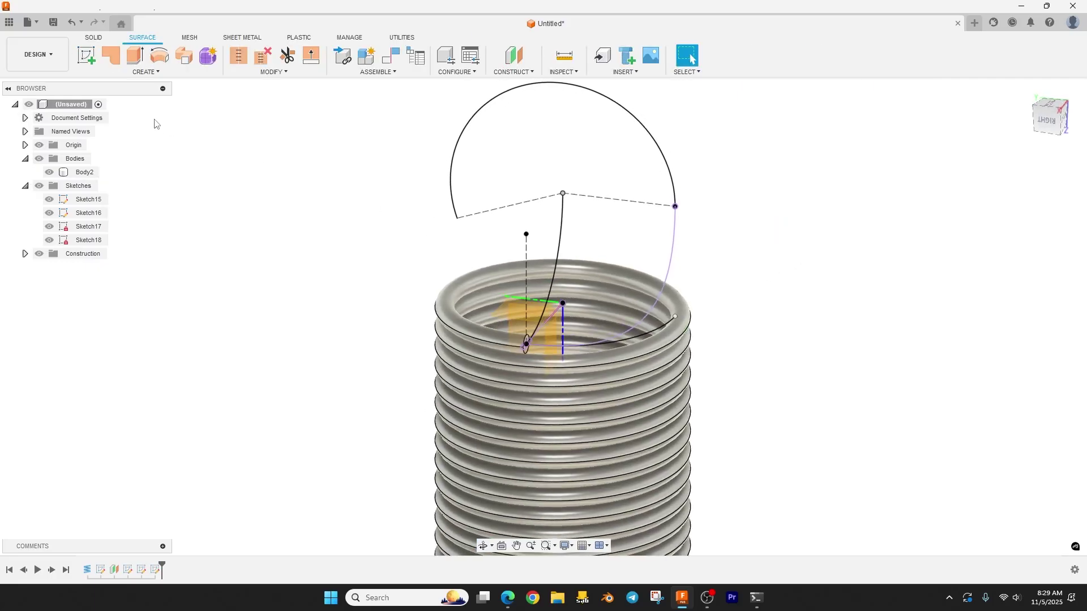
Step: Sweep the circular wire profile along the helix and hook curves, joined to the spring
shift+middle_drag(157, 123, 170, 186)
click(94, 37)
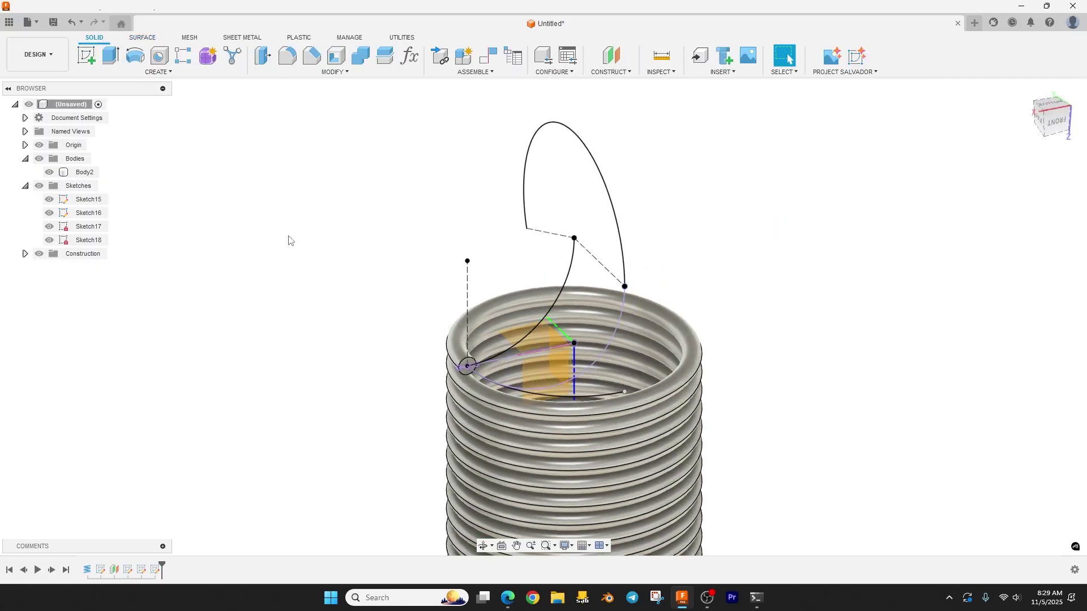
scroll(317, 312, up, 2)
click(143, 72)
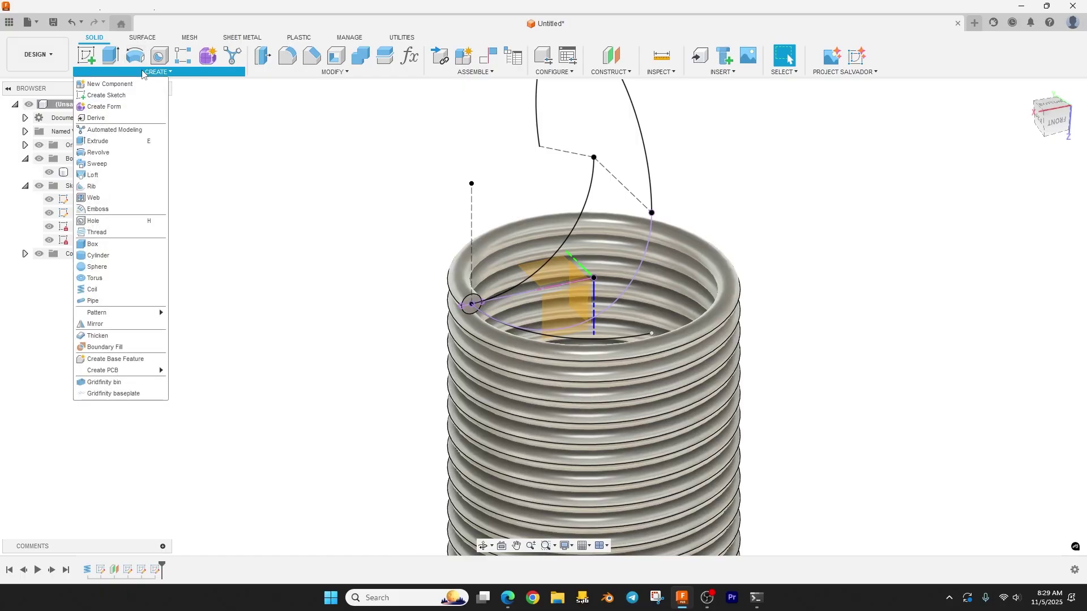
click(97, 164)
scroll(491, 249, up, 3)
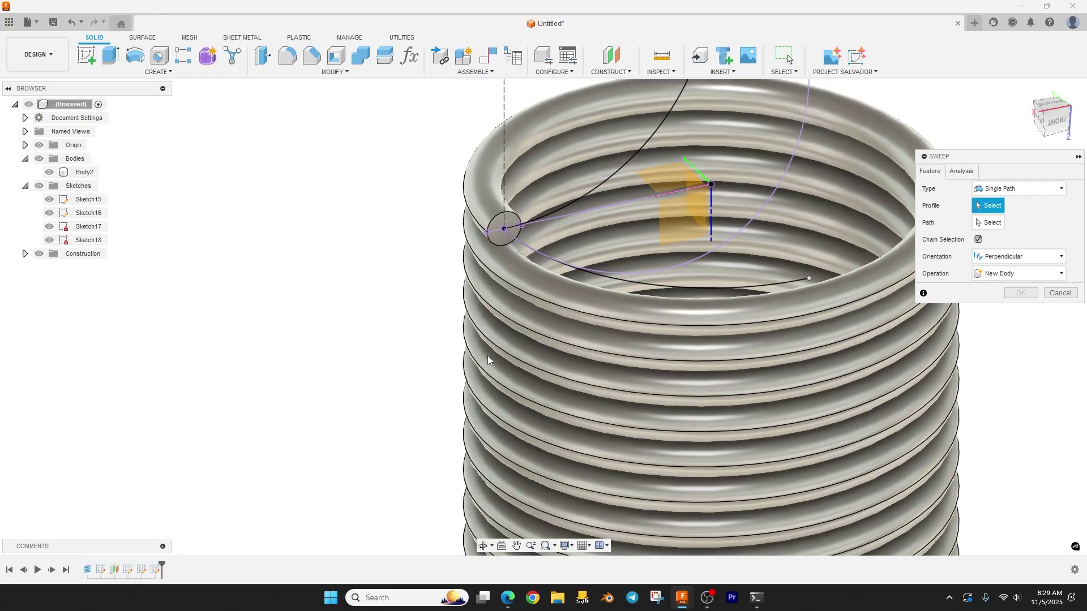
click(495, 232)
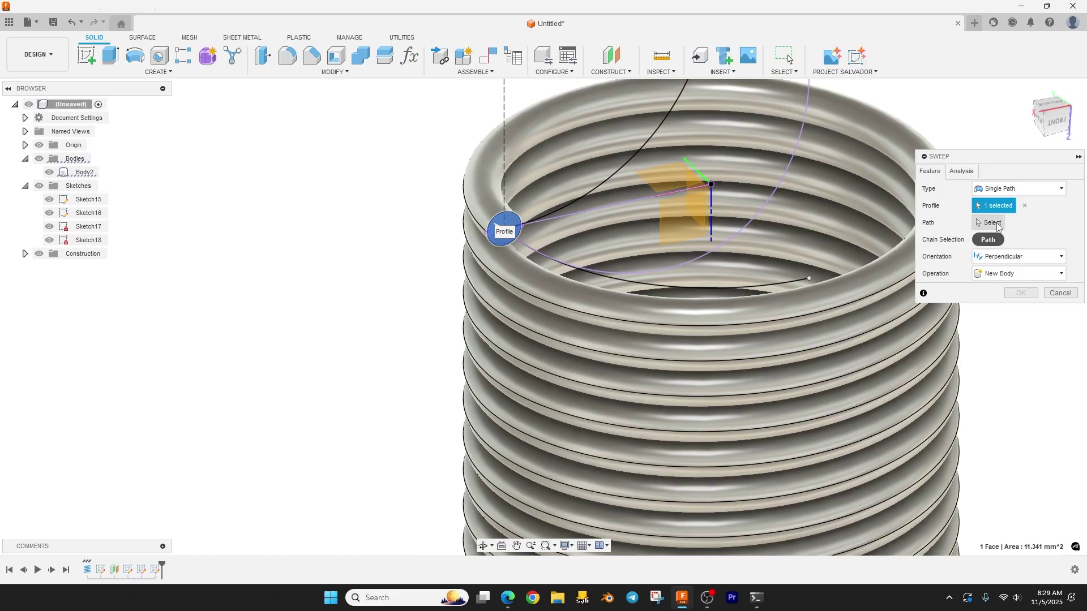
click(774, 193)
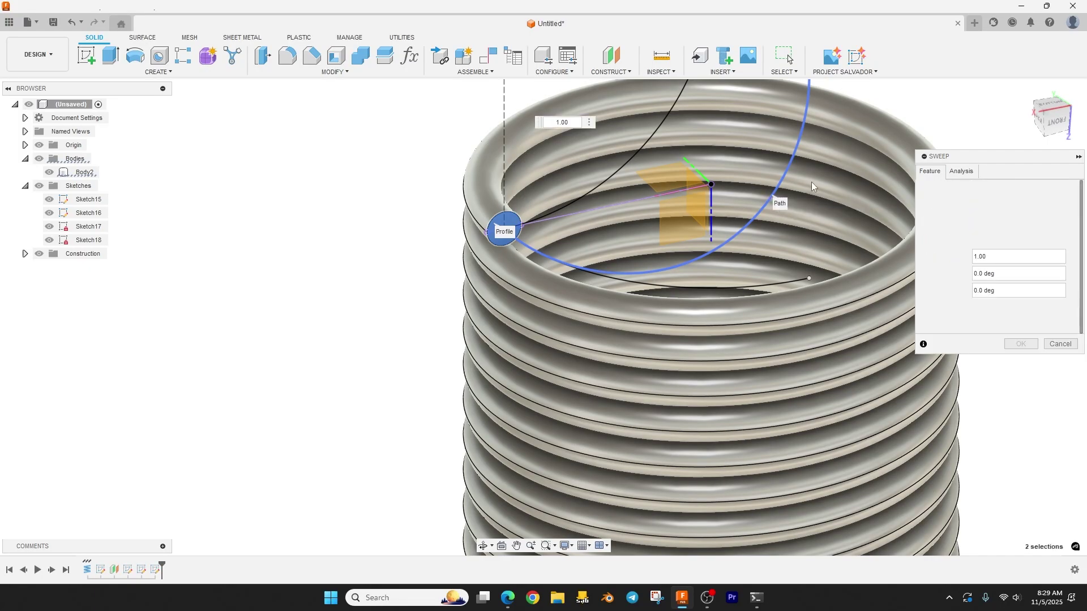
middle_drag(811, 186, 741, 360)
click(739, 195)
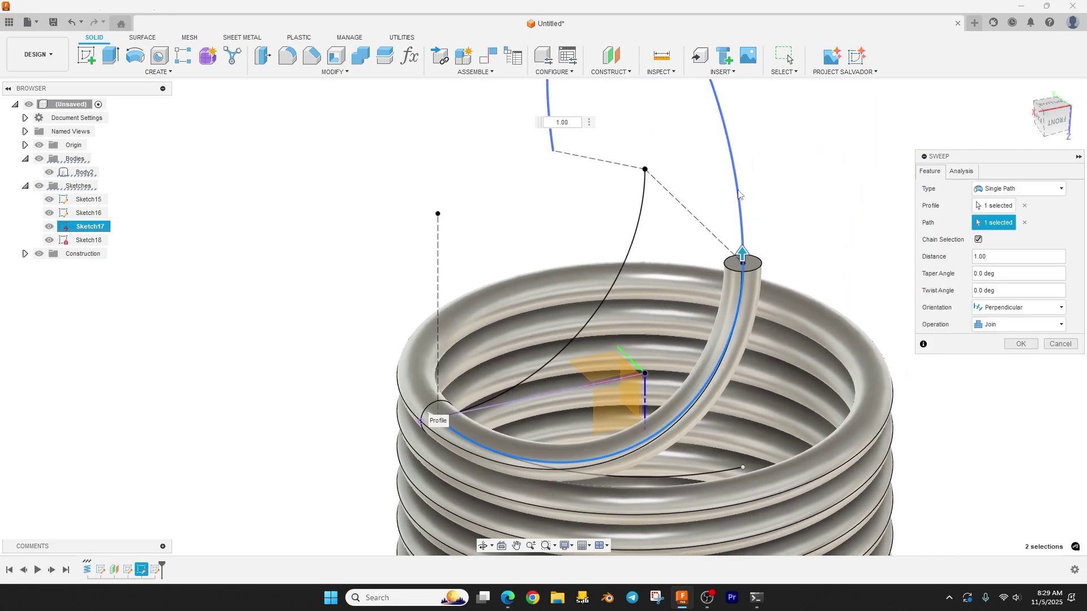
click(1021, 344)
Step: Hide Sketch15 and Sketch16
click(50, 199)
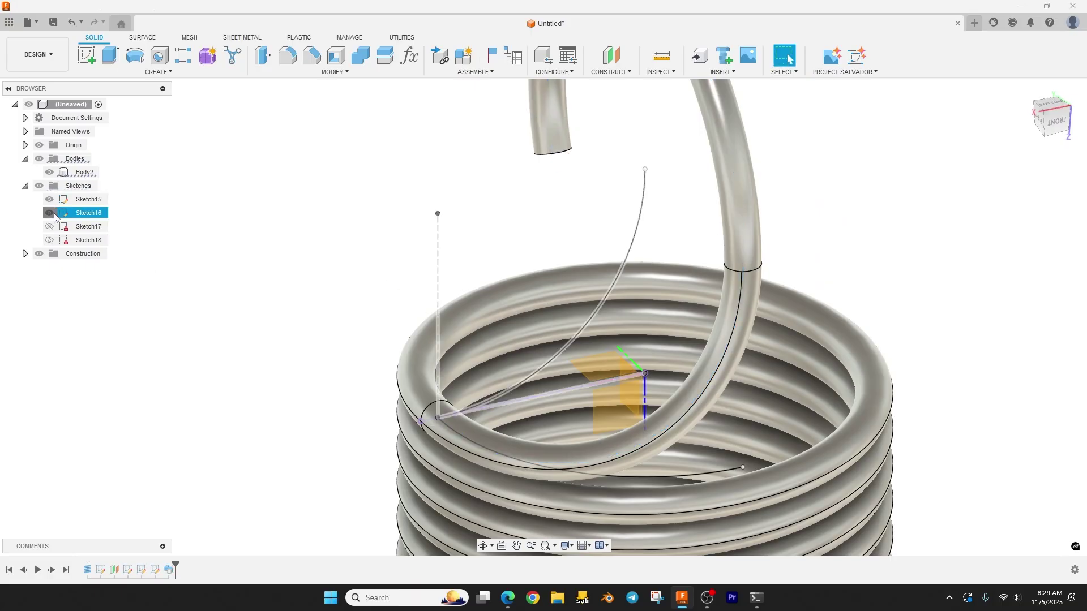
click(49, 213)
scroll(233, 277, down, 5)
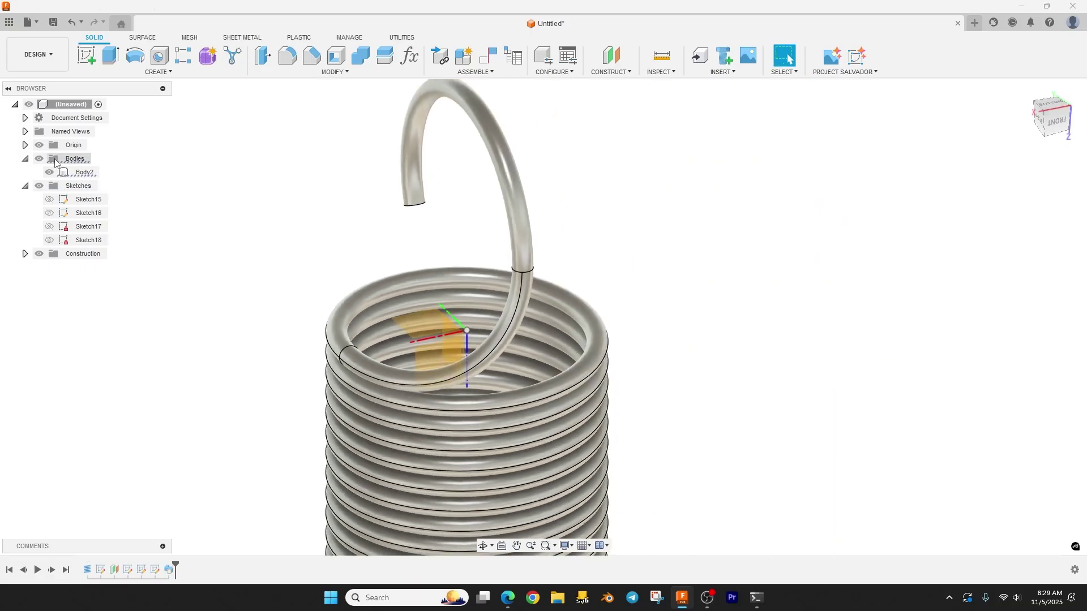
Step: Hide the Origin planes and axes, then orbit around the hooked spring and select Body2
click(39, 145)
shift+middle_drag(233, 288, 710, 278)
scroll(311, 376, down, 10)
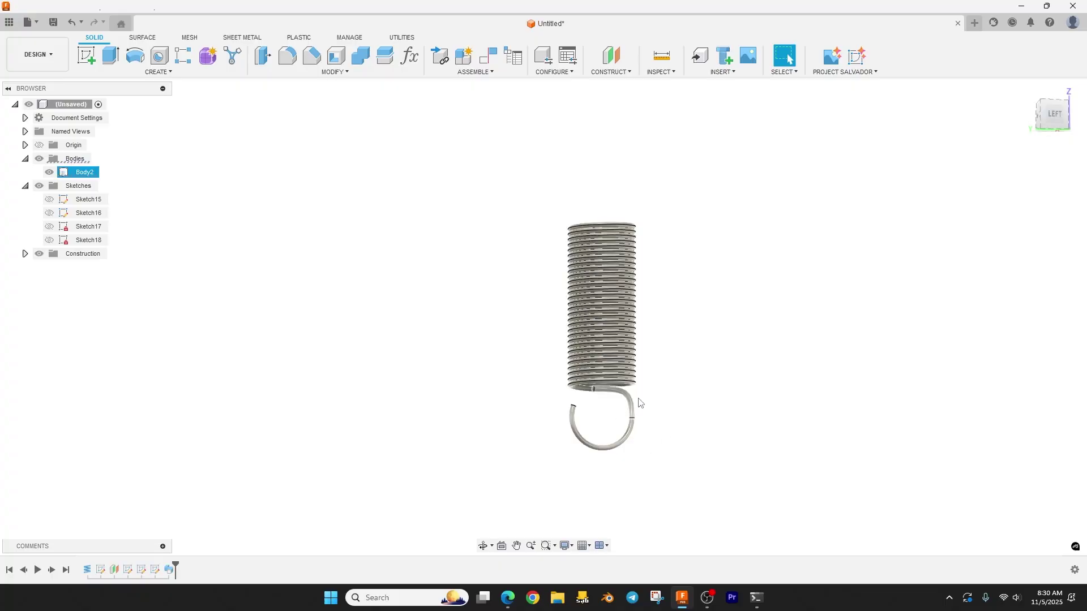
shift+middle_drag(712, 361, 730, 410)
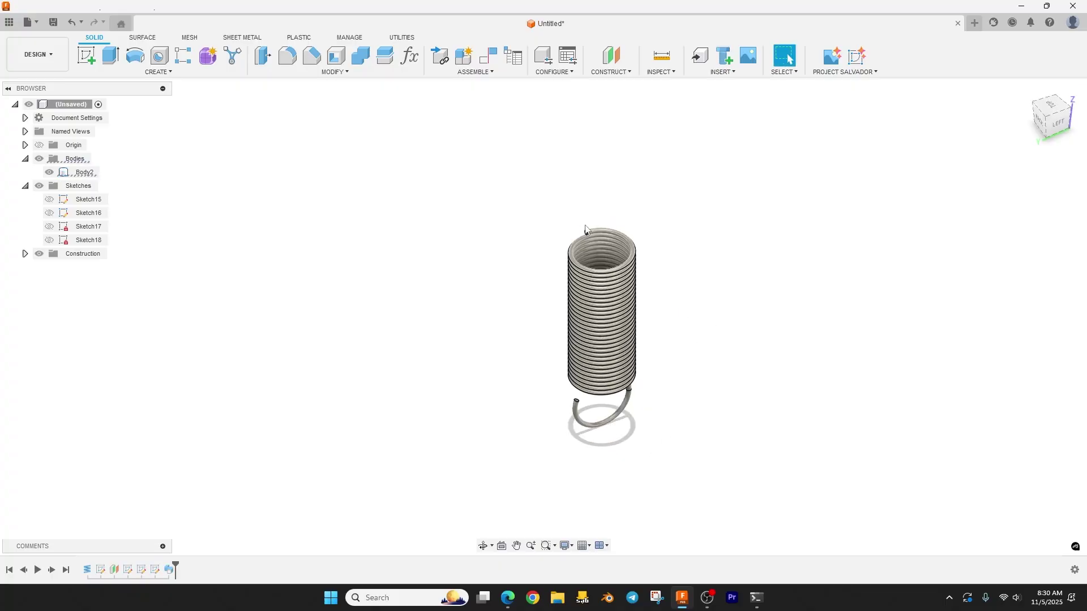
shift+middle_drag(515, 342, 643, 315)
scroll(723, 295, up, 3)
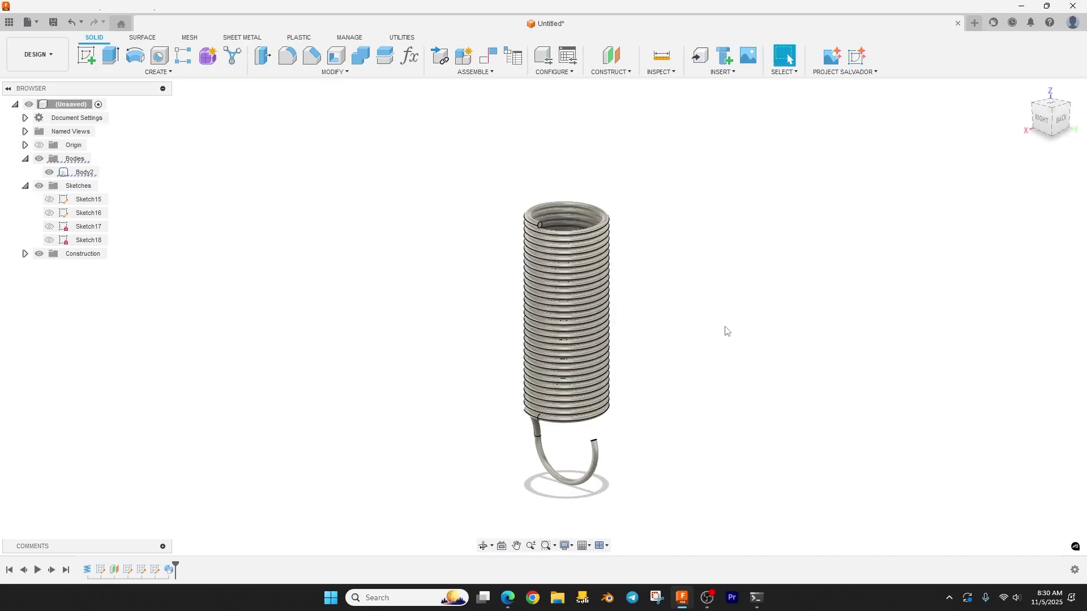
scroll(529, 224, up, 7)
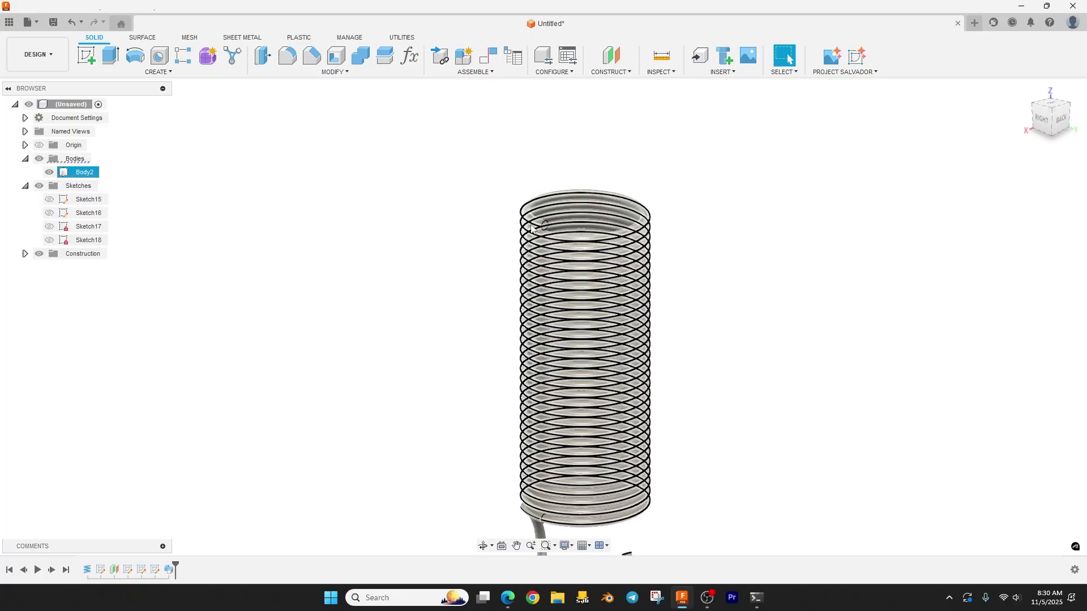
click(547, 231)
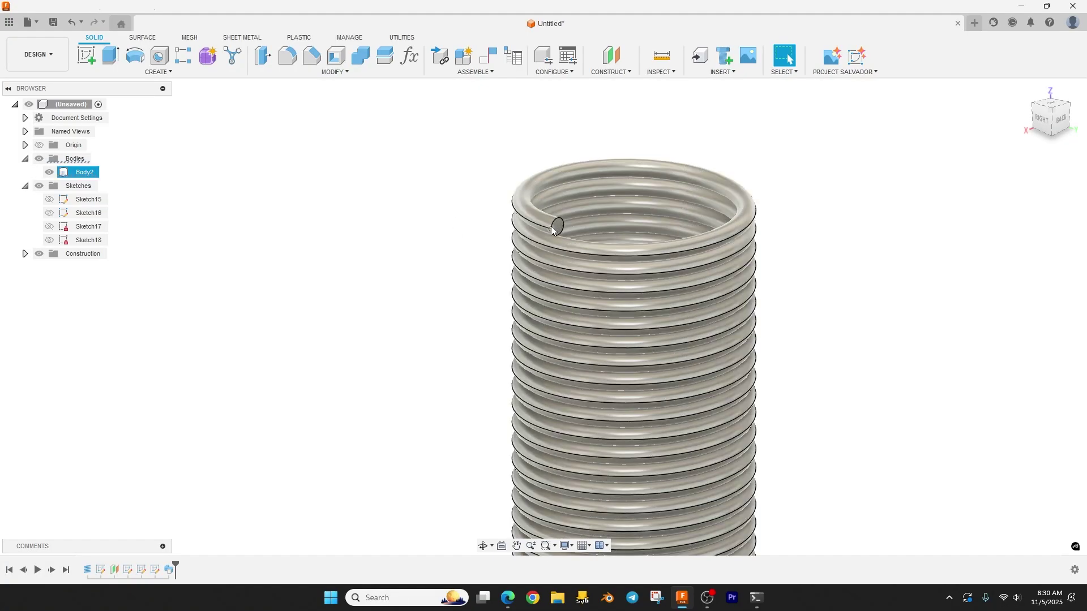
scroll(481, 209, down, 5)
scroll(400, 255, up, 1)
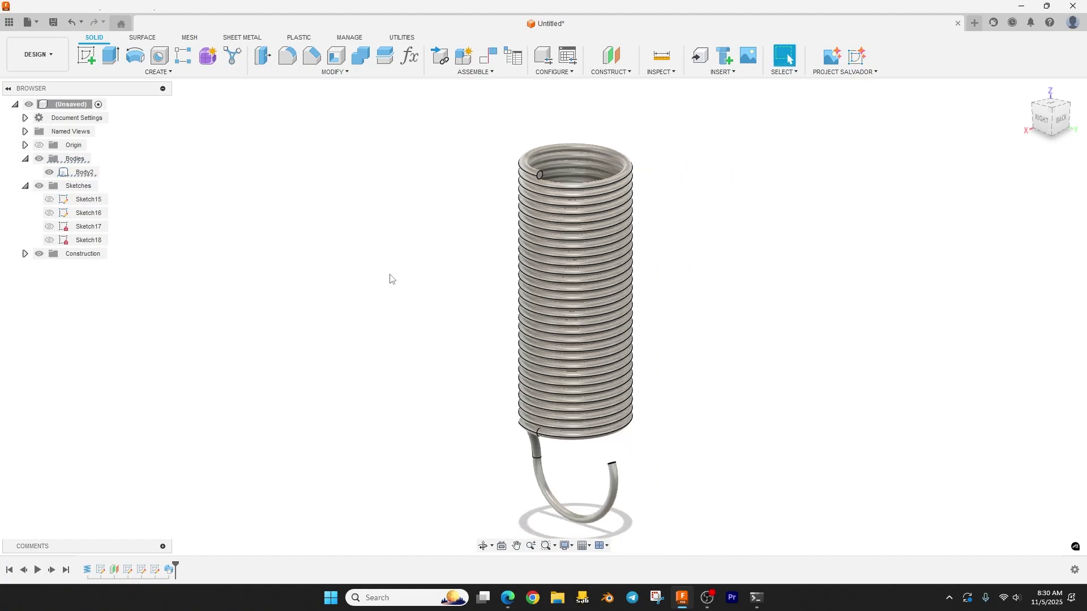
Step: Create an offset plane from the XY plane at a distance of Revolutions * Pitch
click(613, 59)
scroll(578, 469, down, 1)
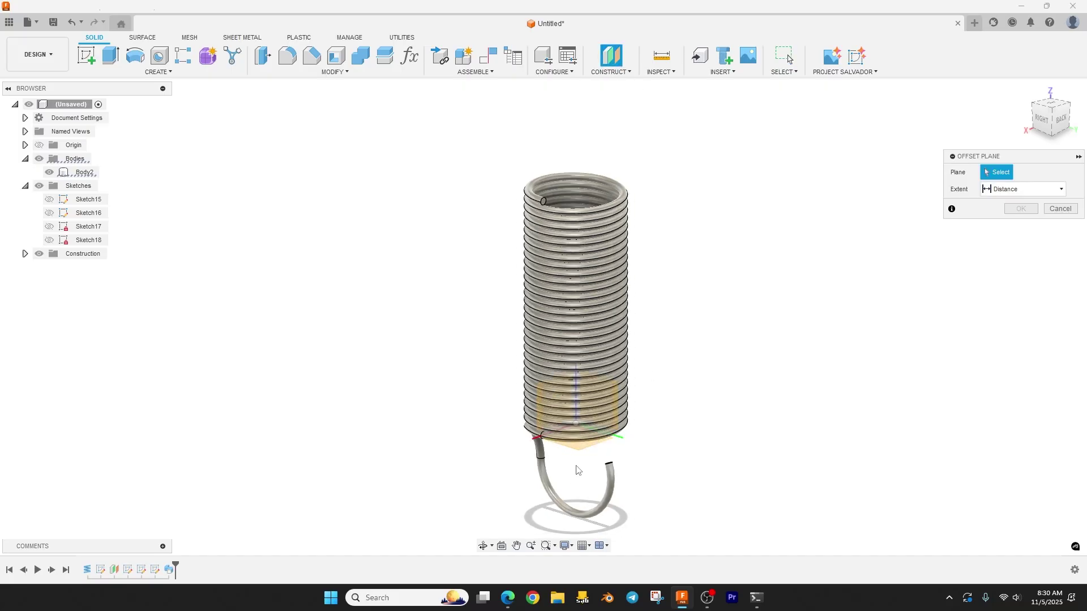
click(578, 452)
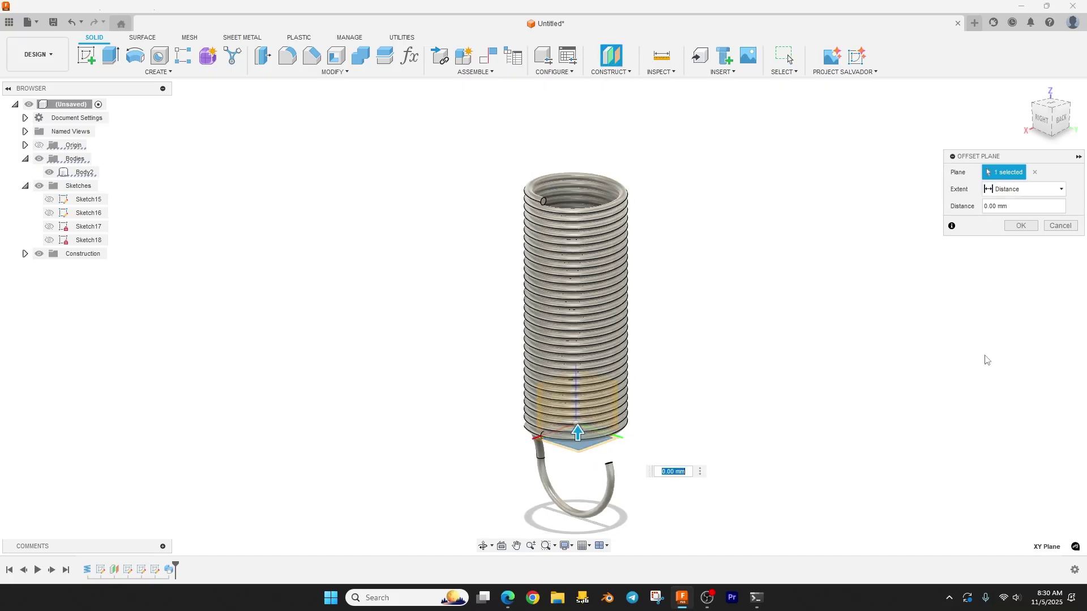
text(Re)
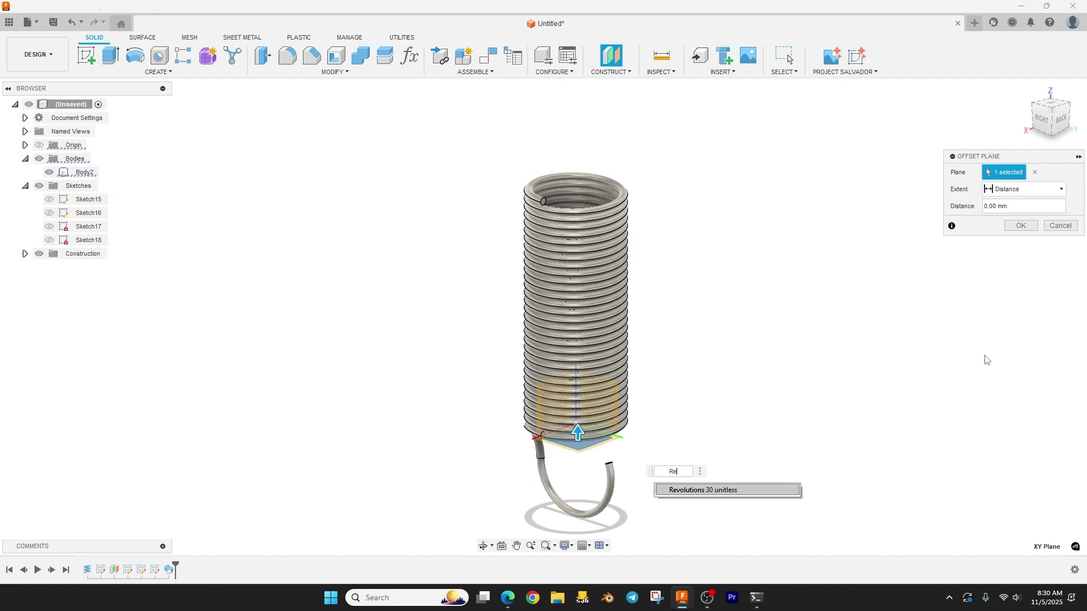
key(Return)
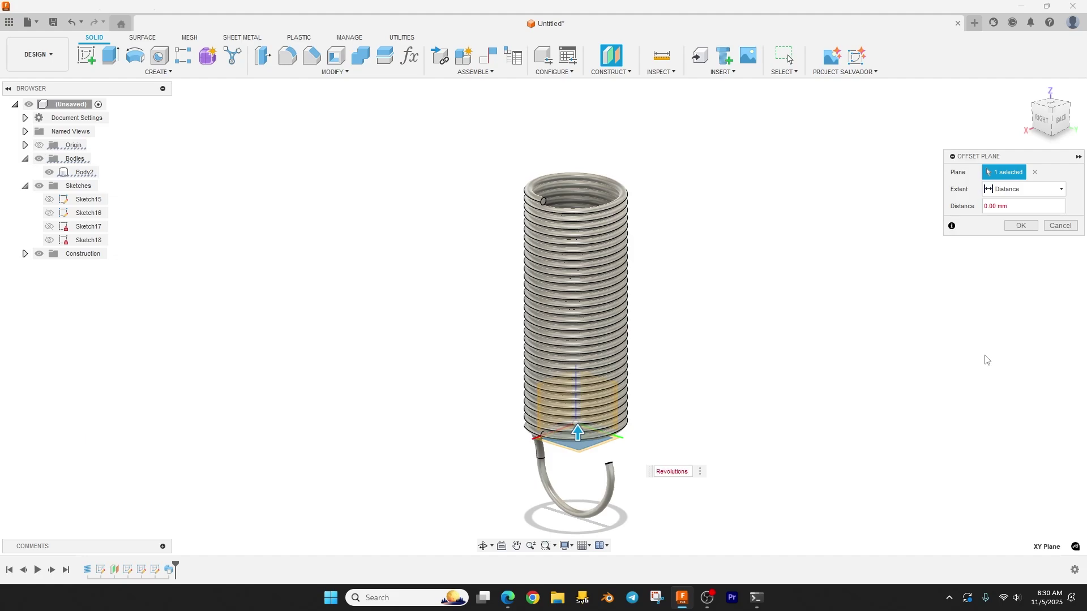
text(* P)
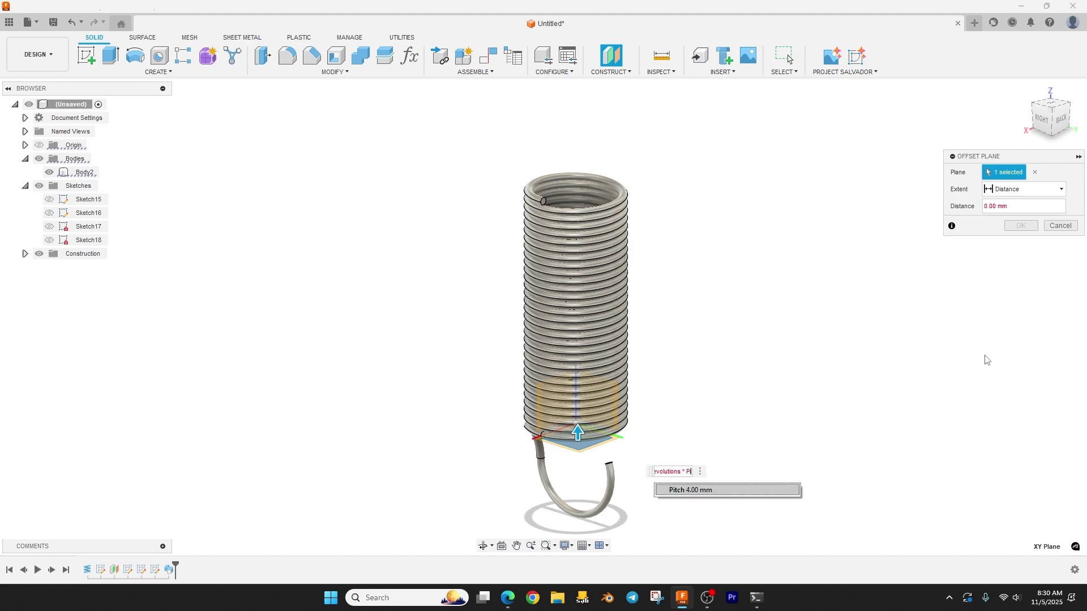
text(it)
key(Return)
key(Return)
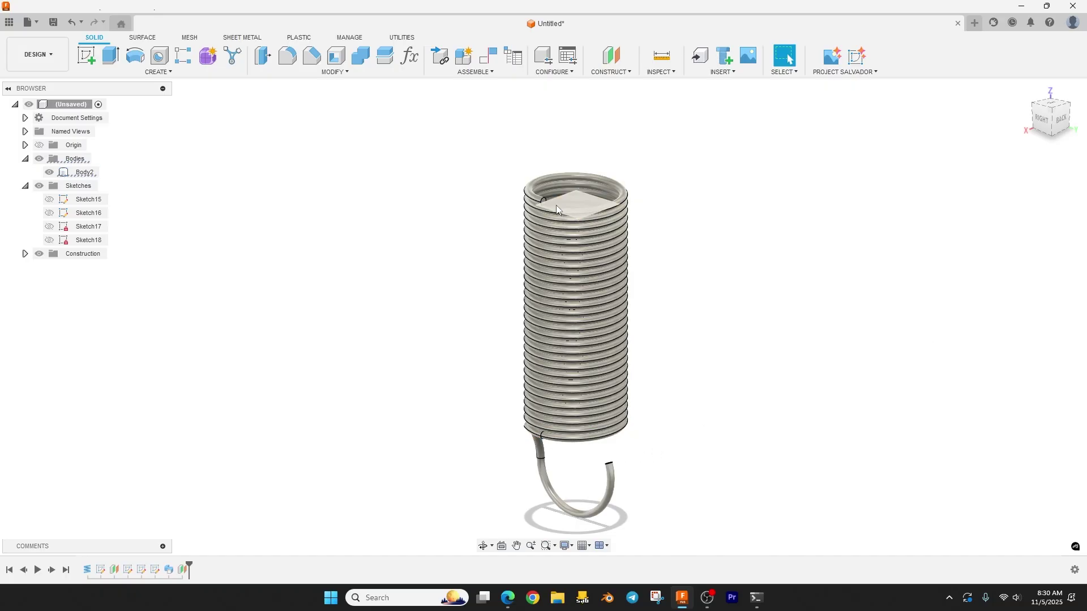
Step: Zoom and orbit around the hooked spring to inspect its top coil and side profile
key(F4)
scroll(563, 188, up, 6)
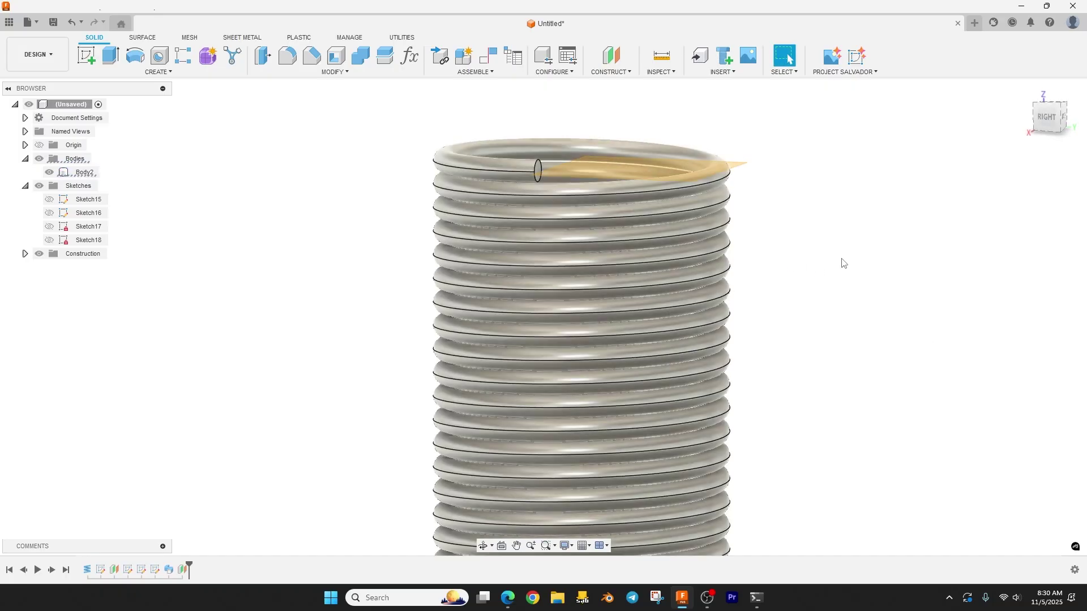
key(Escape)
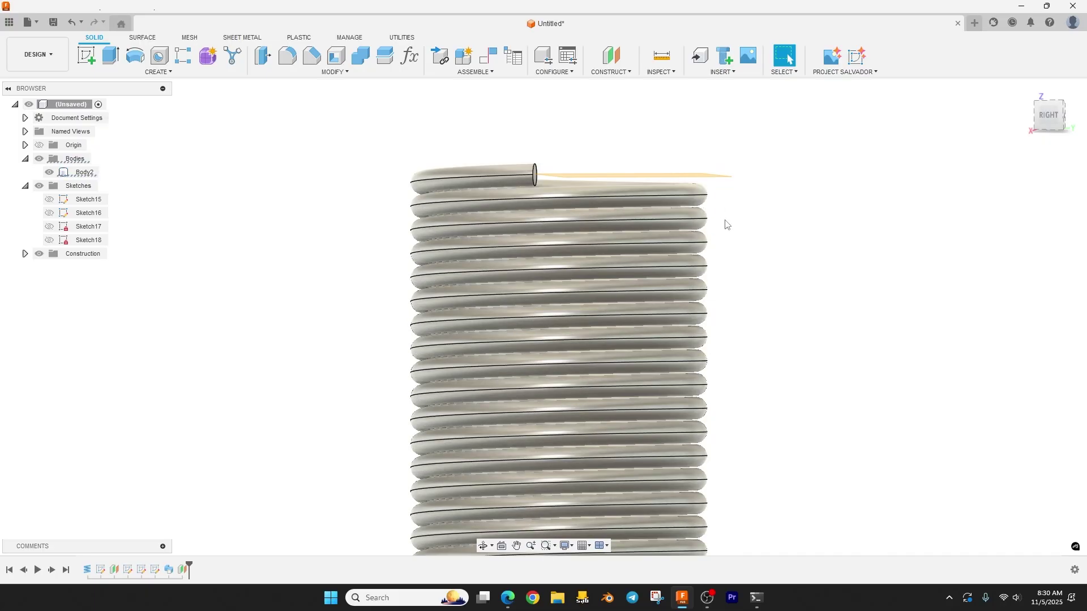
scroll(725, 224, down, 3)
scroll(776, 347, up, 2)
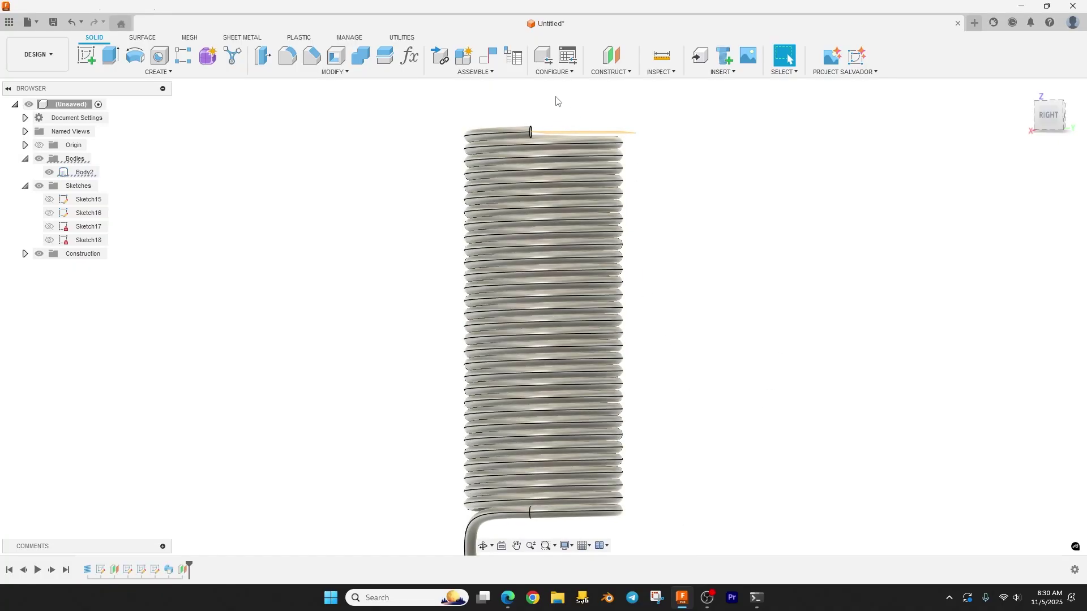
shift+middle_drag(650, 126, 653, 131)
scroll(474, 135, up, 5)
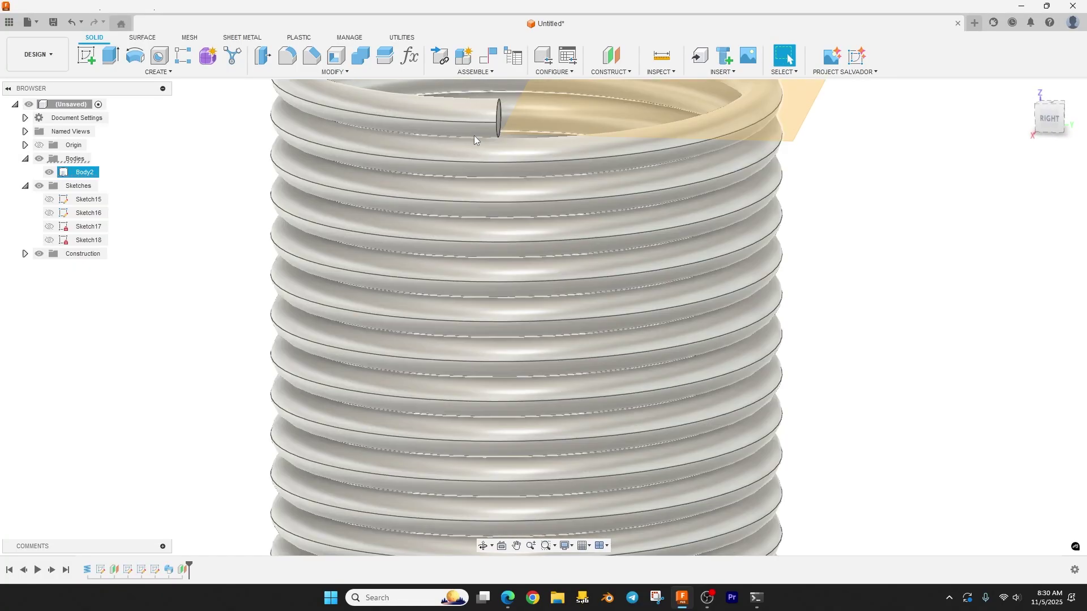
shift+middle_drag(886, 190, 720, 272)
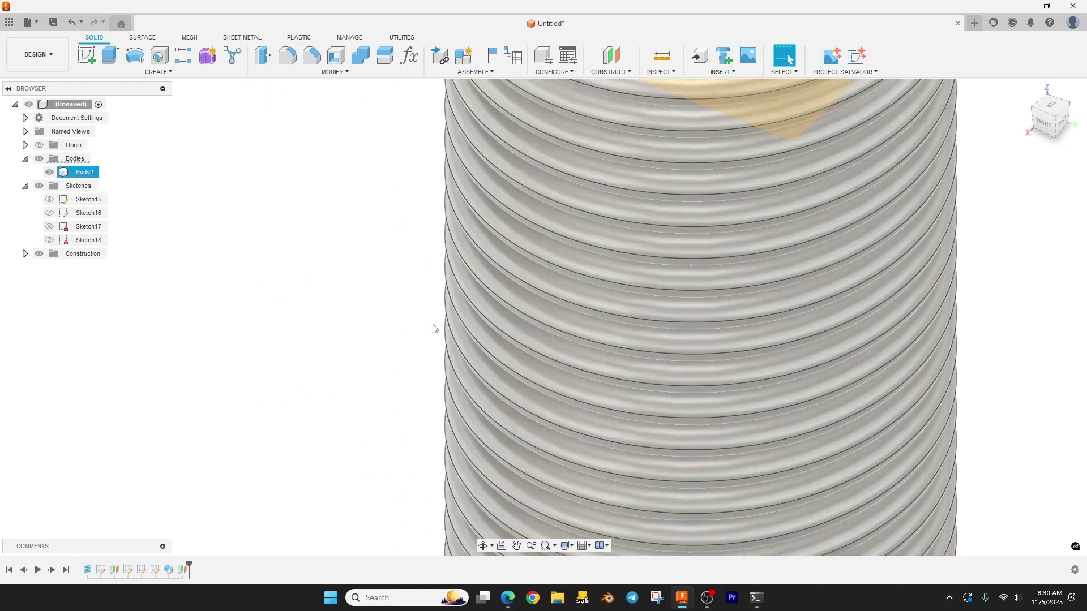
scroll(720, 271, down, 5)
Step: Sketch on the top offset plane, project the wire's end cross-section, and finish it
click(86, 56)
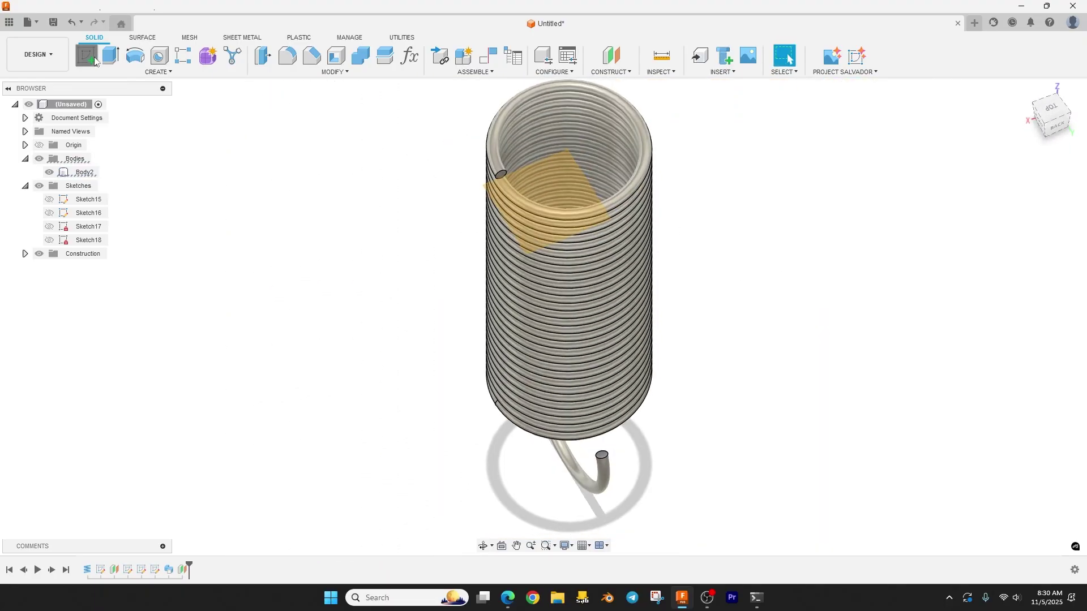
click(617, 213)
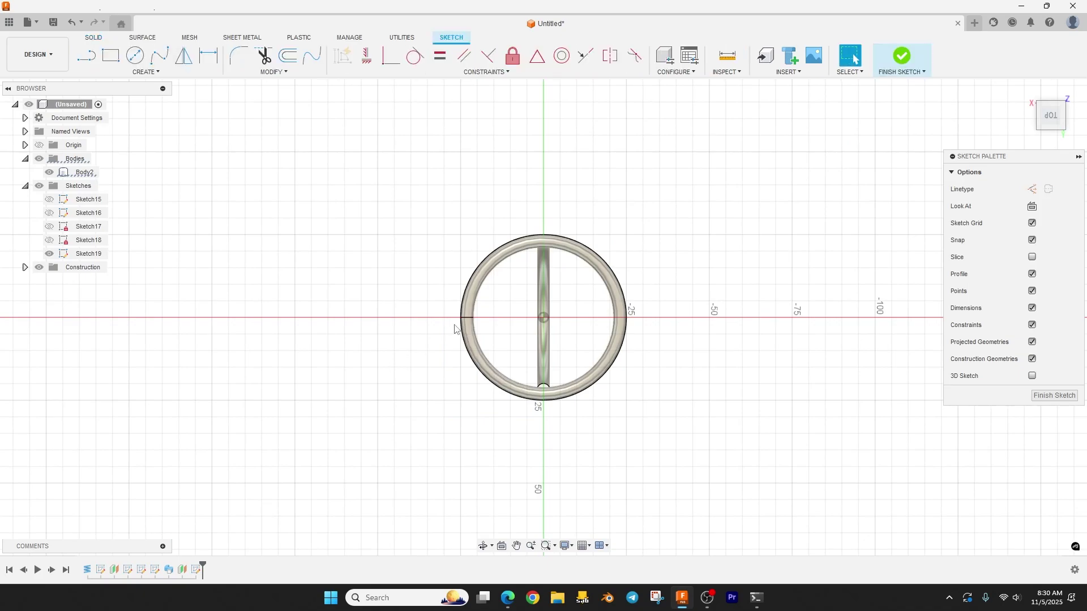
scroll(475, 314, up, 5)
shift+middle_drag(496, 305, 507, 244)
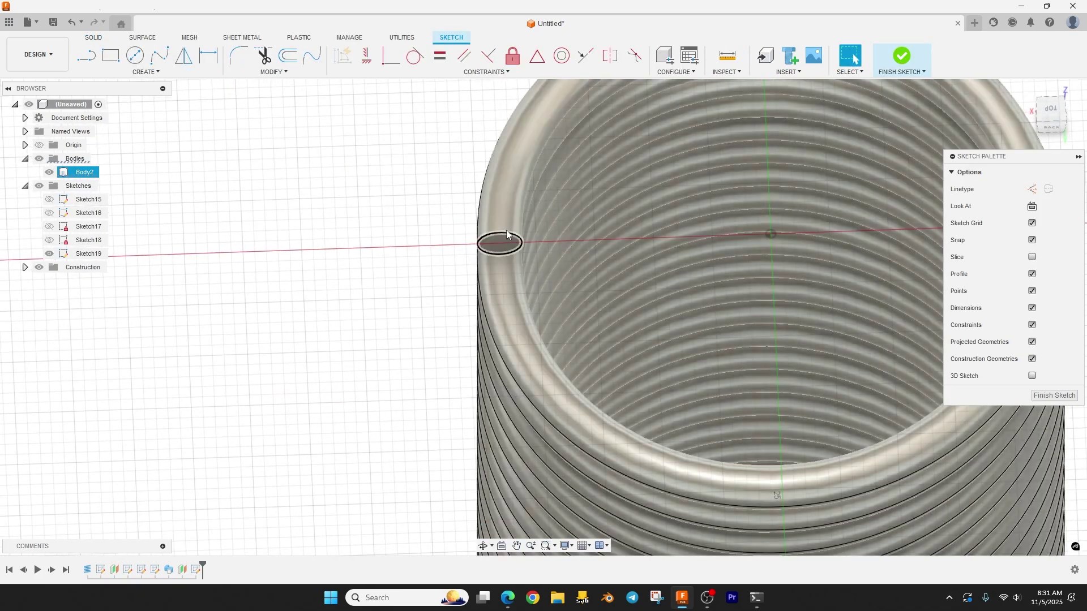
key(p)
click(498, 240)
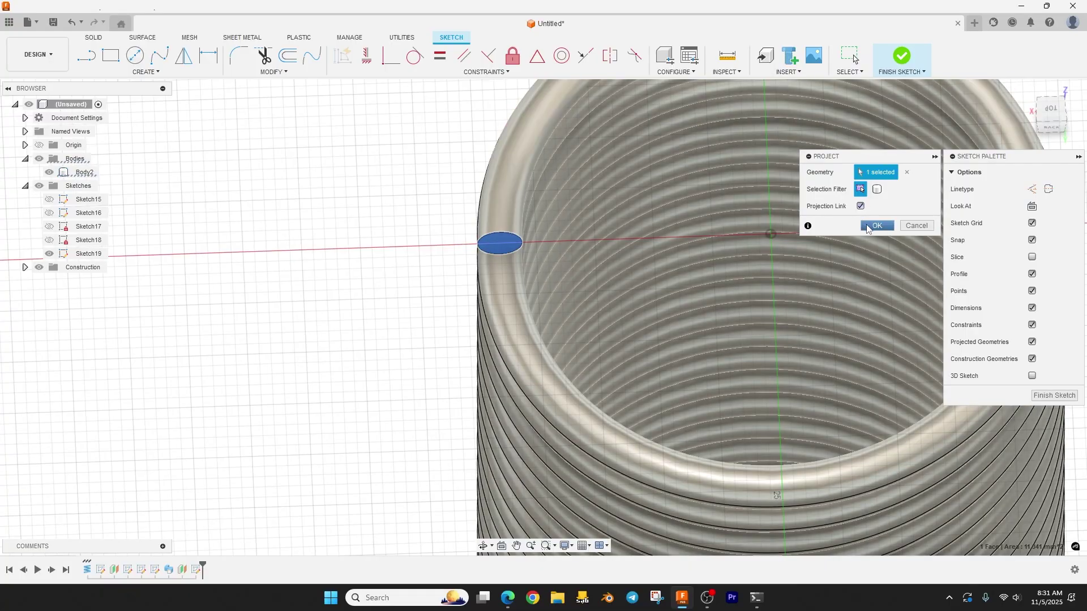
click(875, 226)
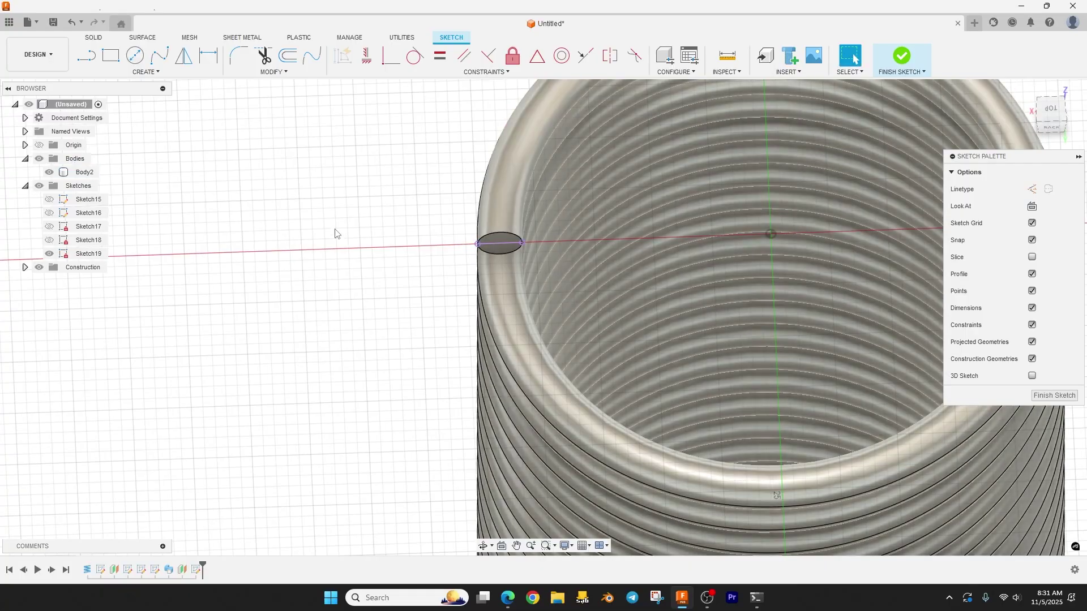
click(905, 60)
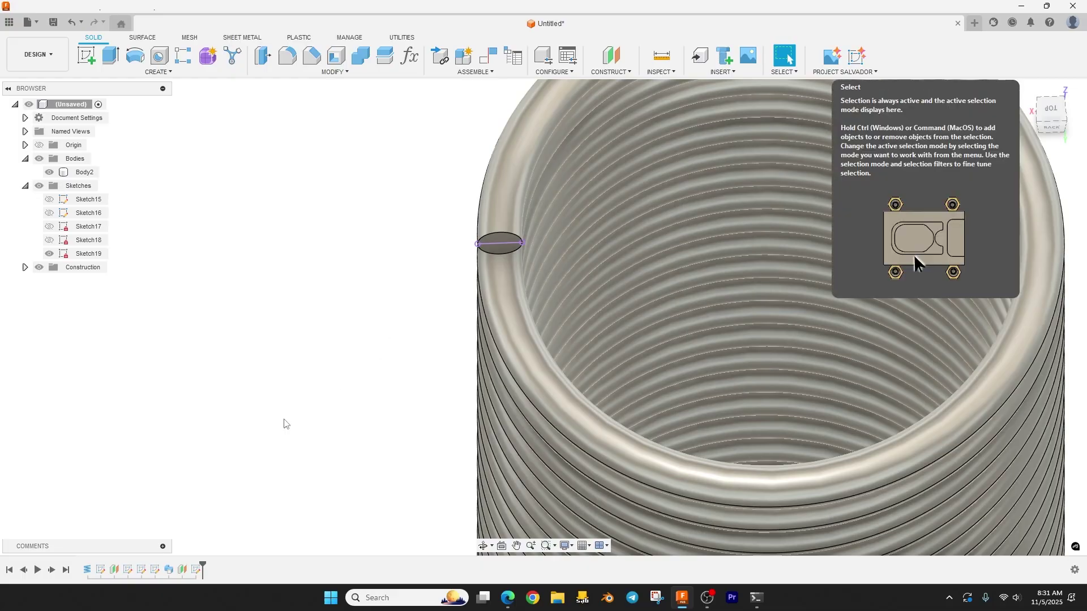
Step: Reopen Sketch19 and add a construction line from the coil centre to the wire's centre
double_click(192, 573)
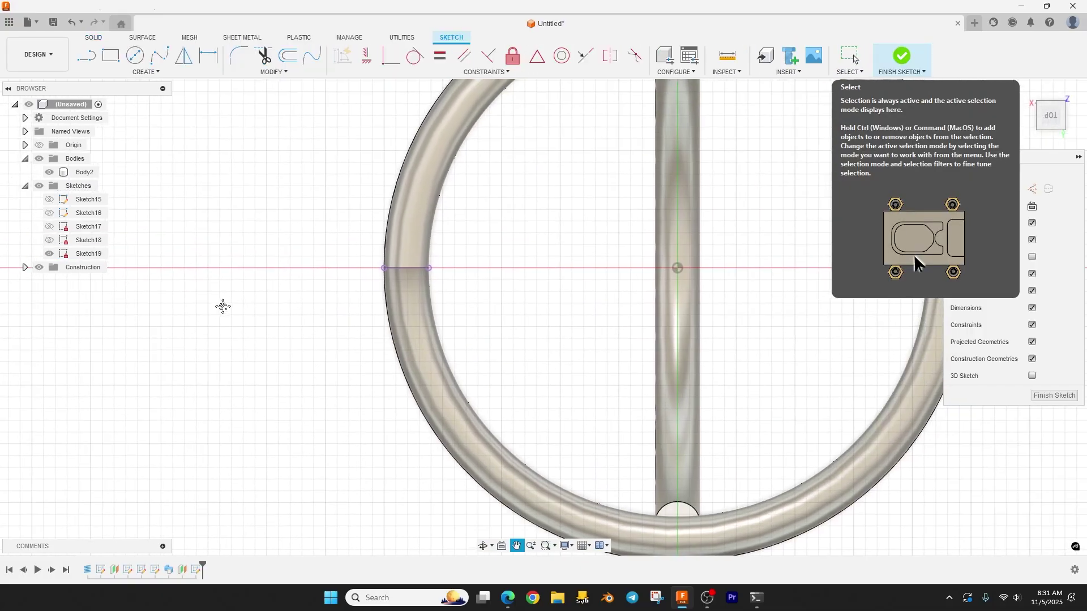
click(159, 76)
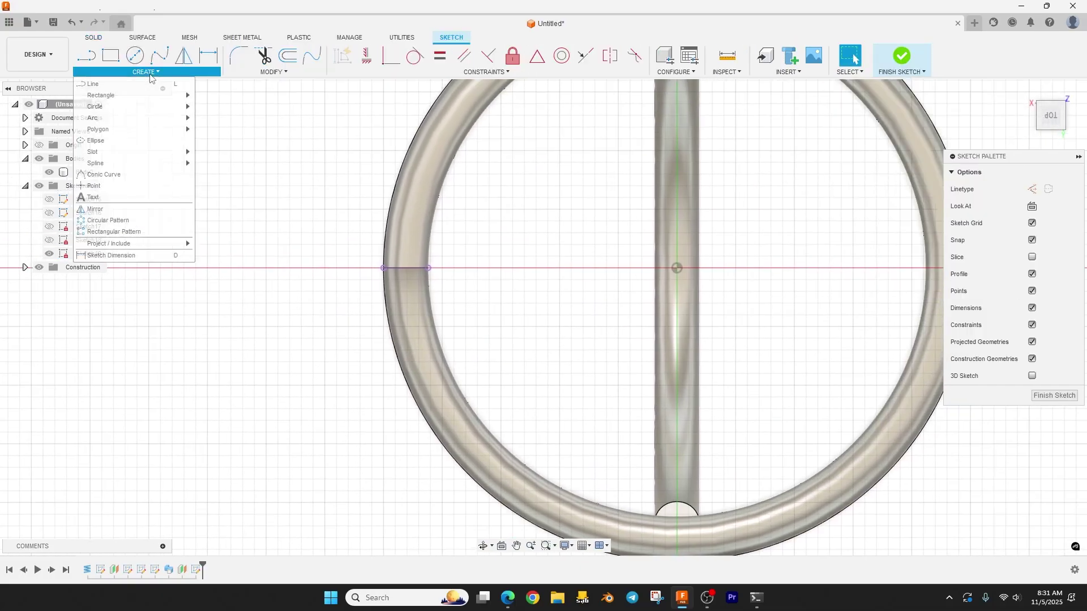
click(96, 187)
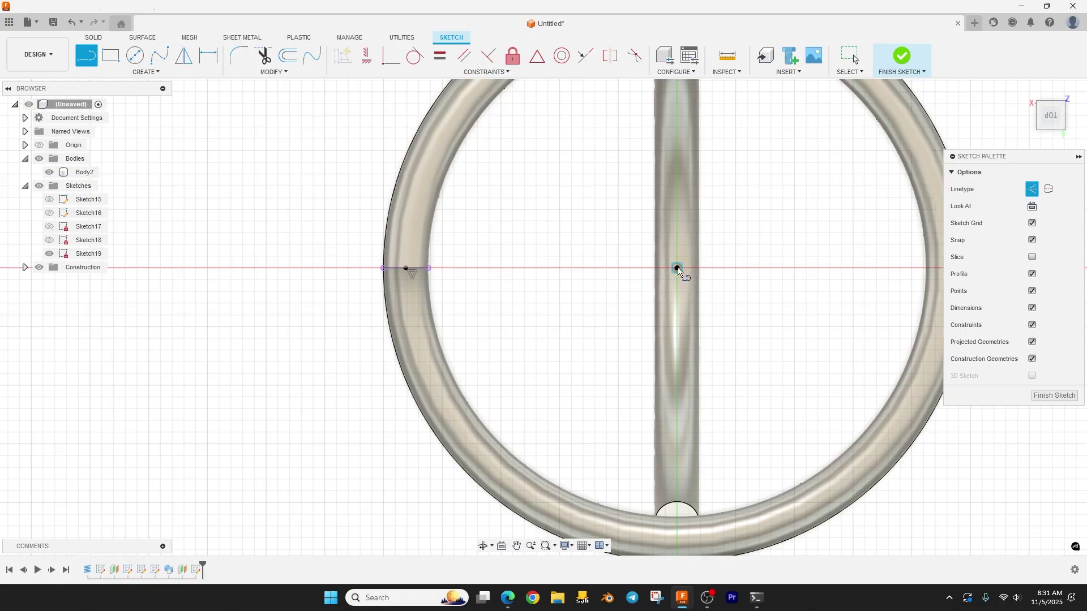
click(677, 268)
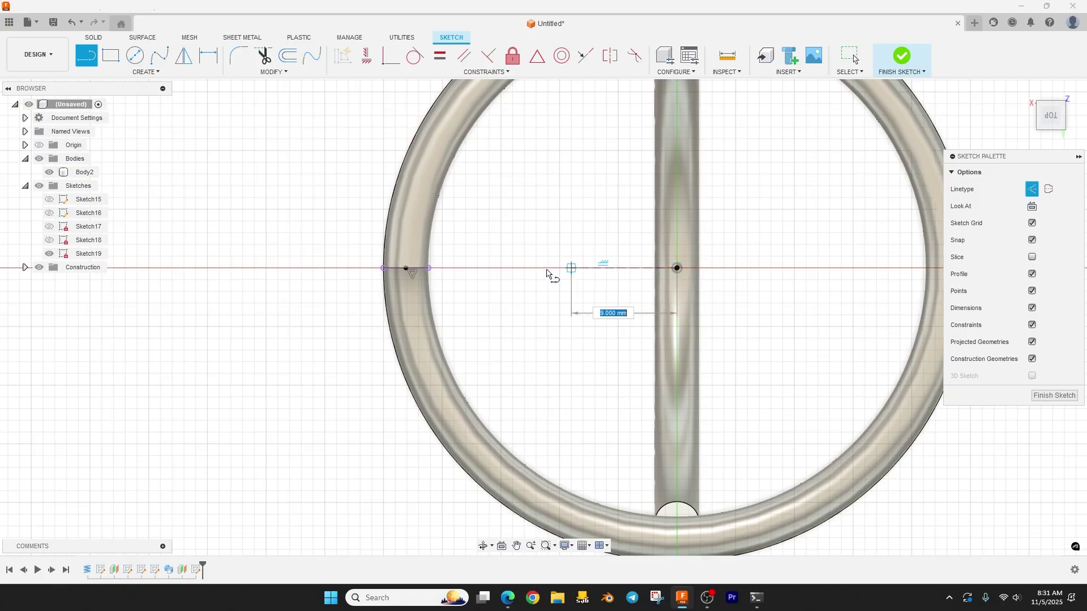
click(407, 269)
key(Escape)
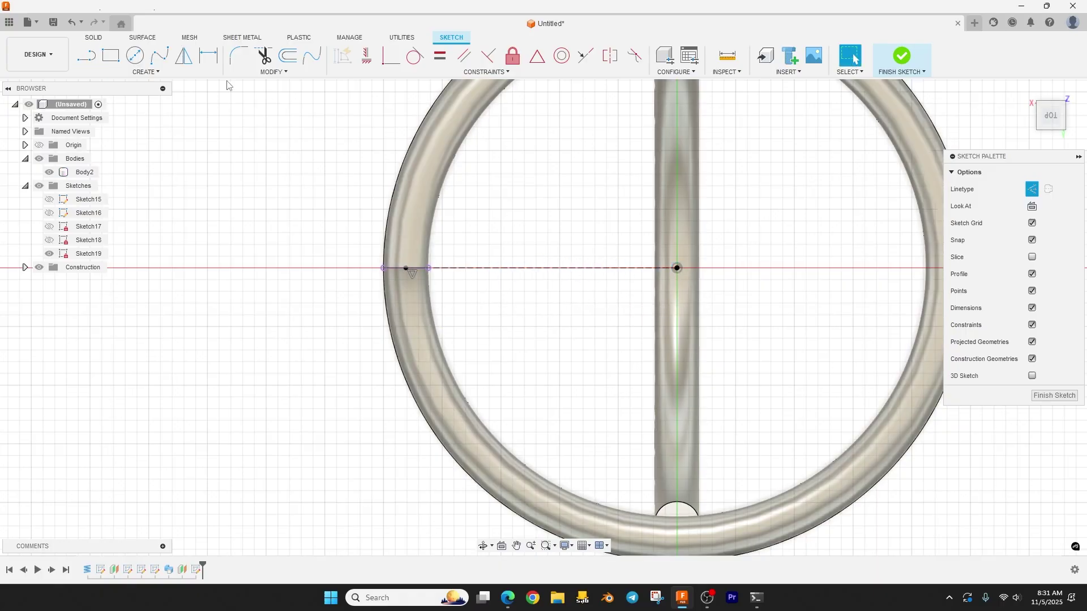
Step: Draw a centre-point arc from the wire's centre about a quarter-turn around the coil centre
click(145, 72)
mouse_move(136, 118)
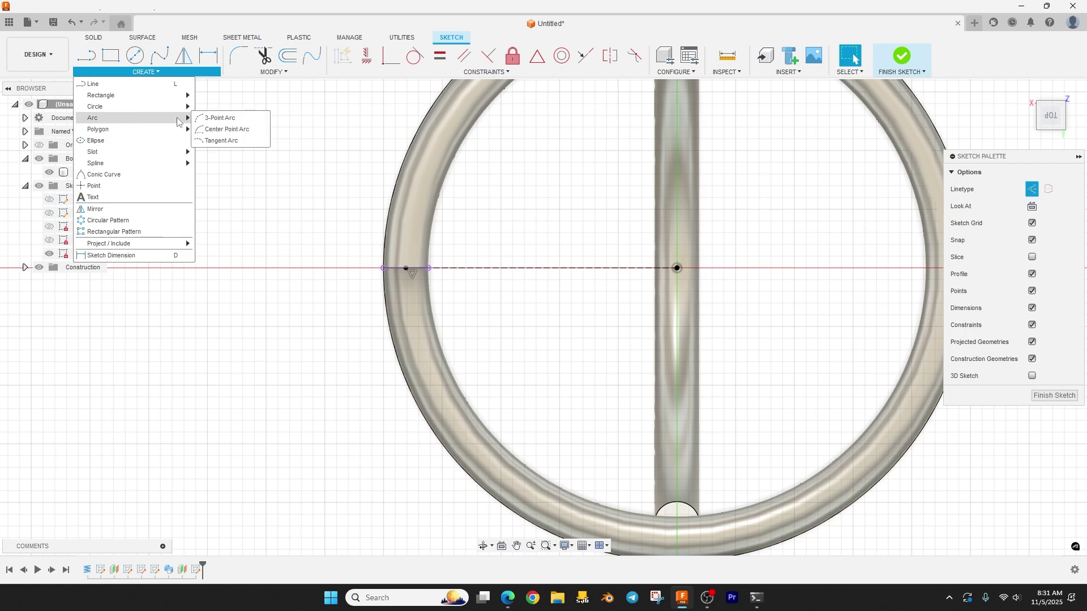
click(224, 129)
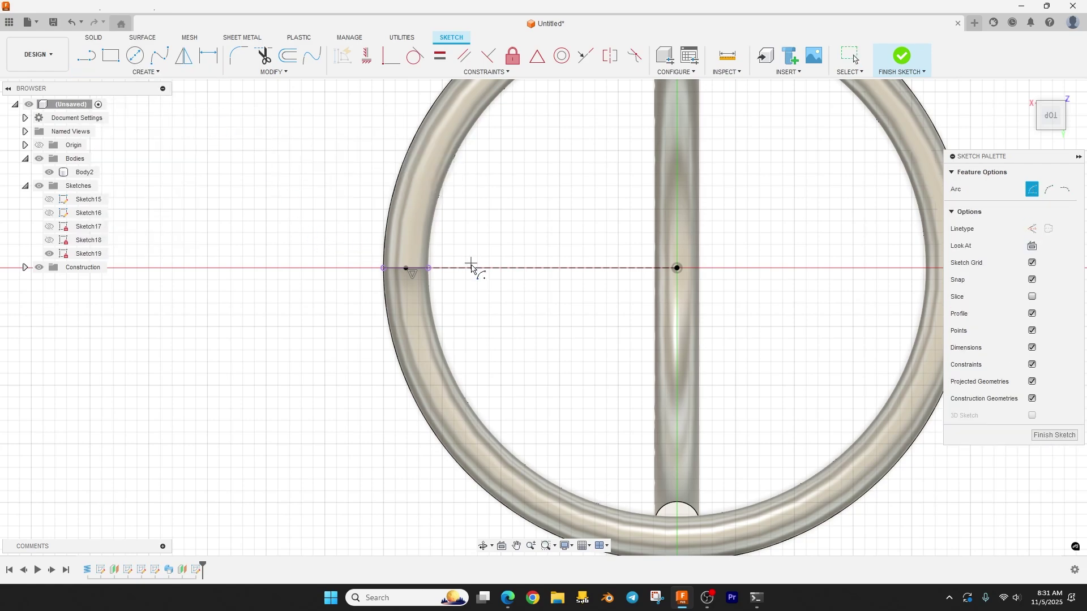
click(406, 269)
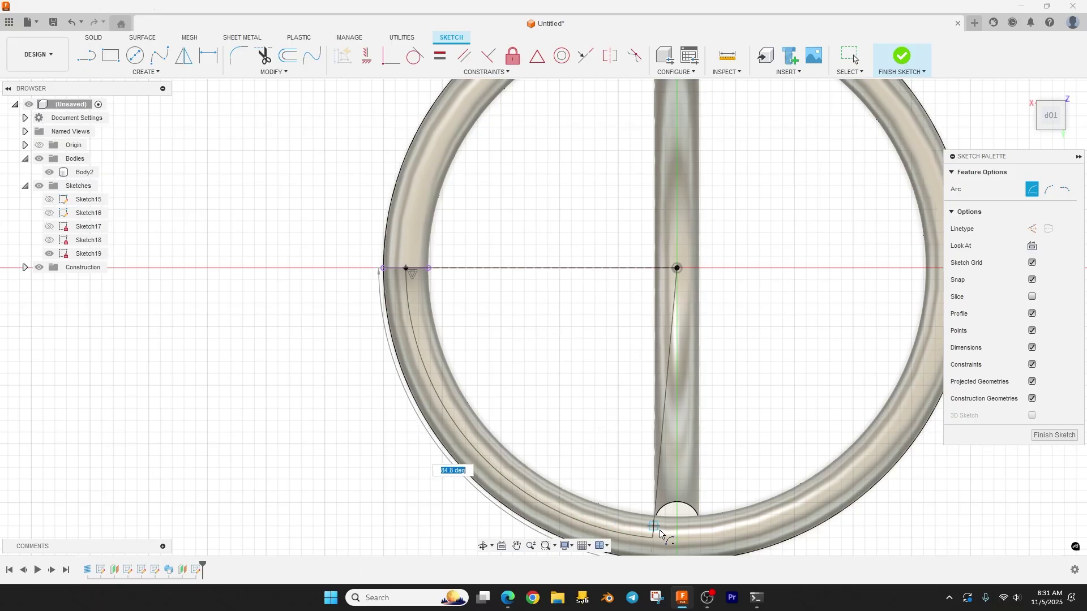
click(676, 534)
key(Escape)
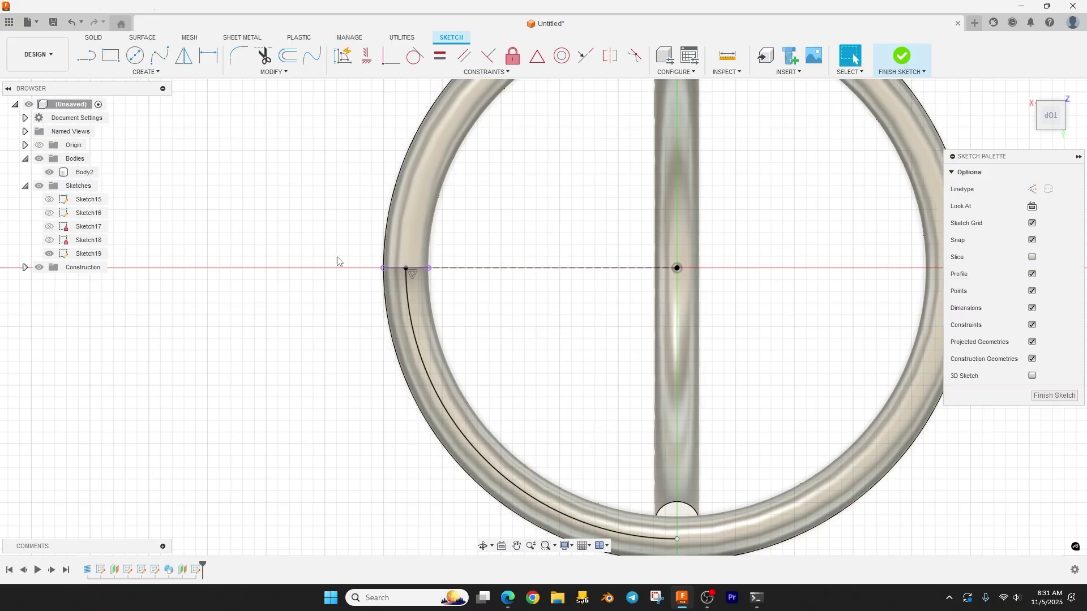
Step: Finish Sketch19 and orbit to a side view of the spring
shift+middle_drag(308, 269, 324, 319)
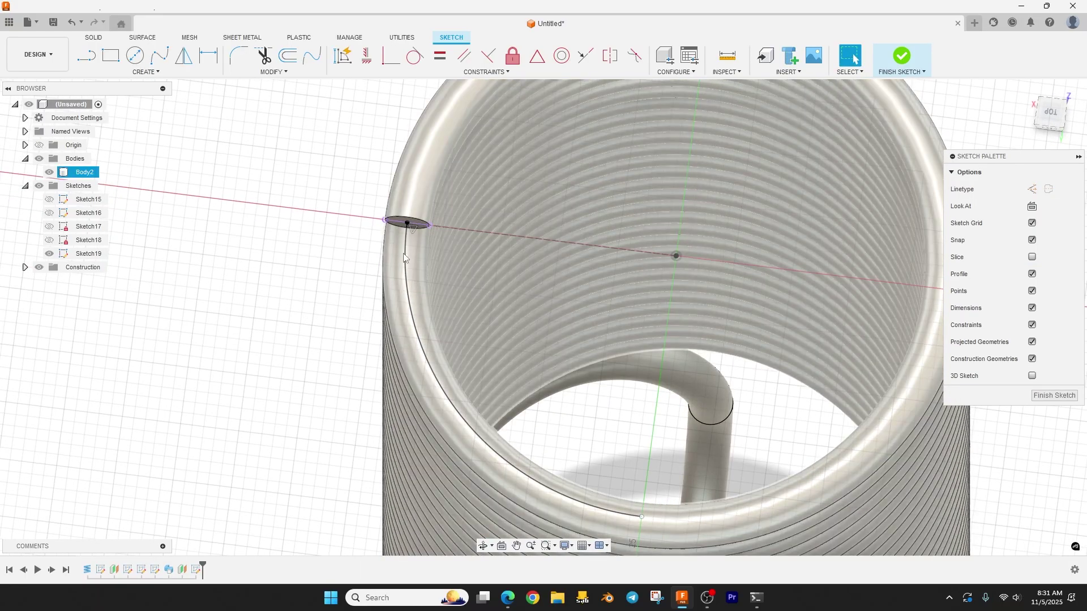
scroll(304, 313, up, 3)
scroll(298, 339, down, 4)
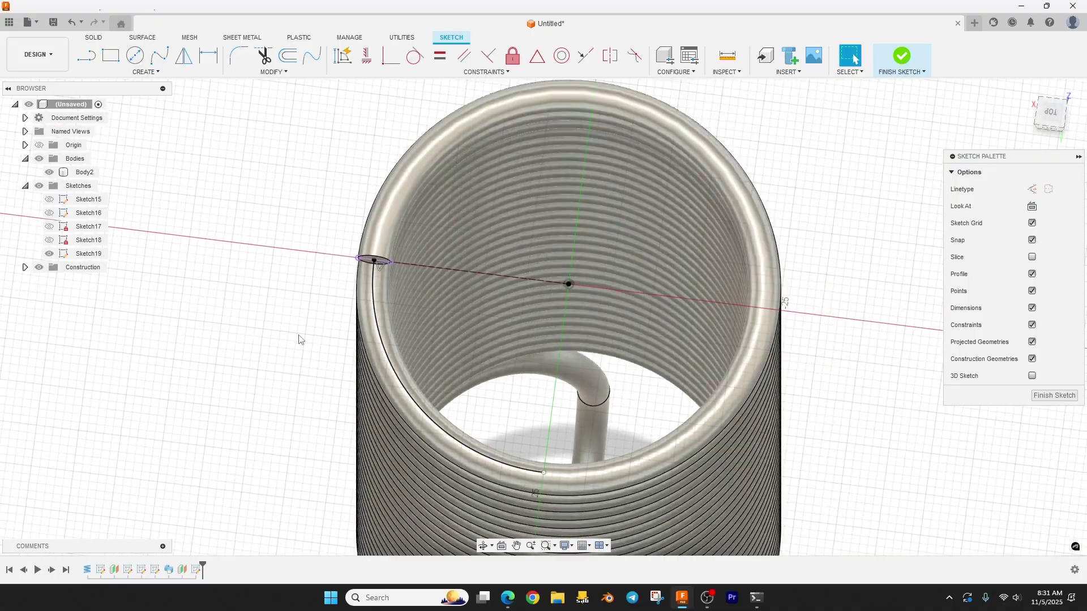
click(901, 56)
shift+middle_drag(750, 315, 749, 250)
scroll(764, 320, down, 5)
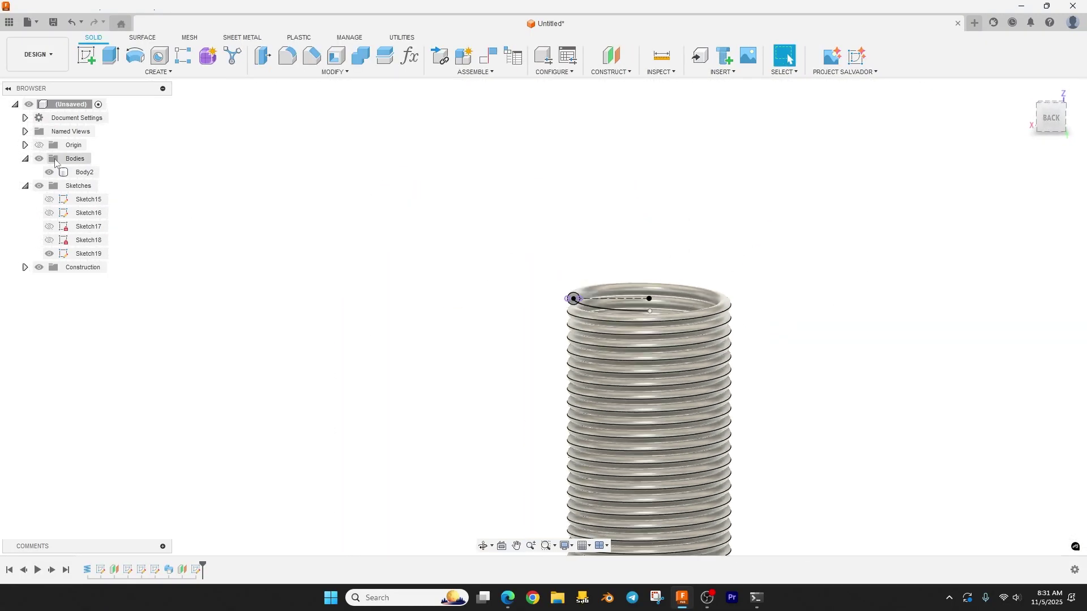
Step: Start a new sketch on the spring's side plane and project Sketch19's construction line into it
click(86, 56)
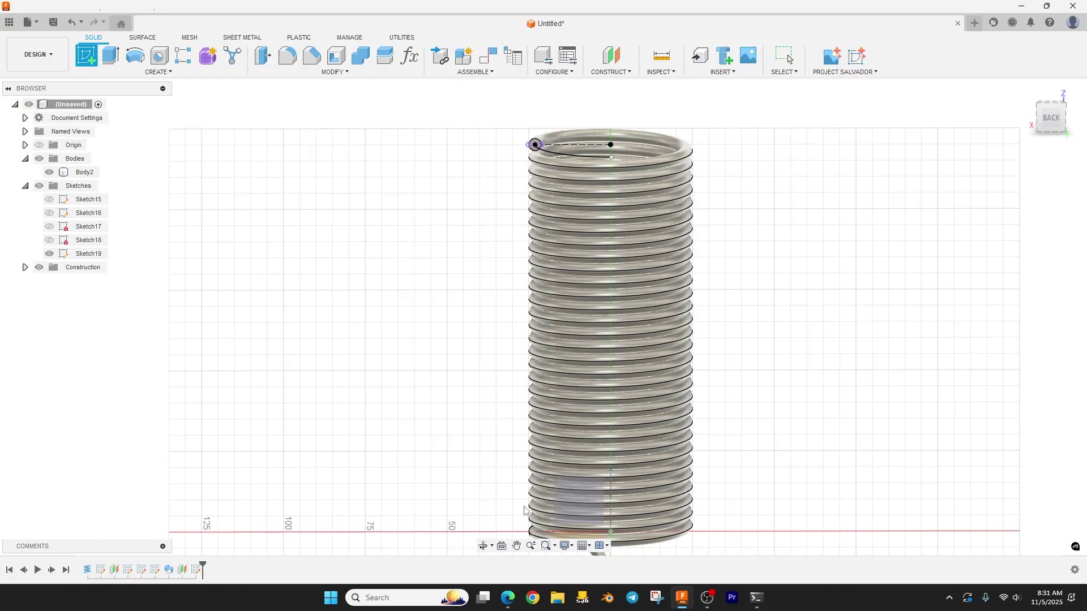
click(568, 501)
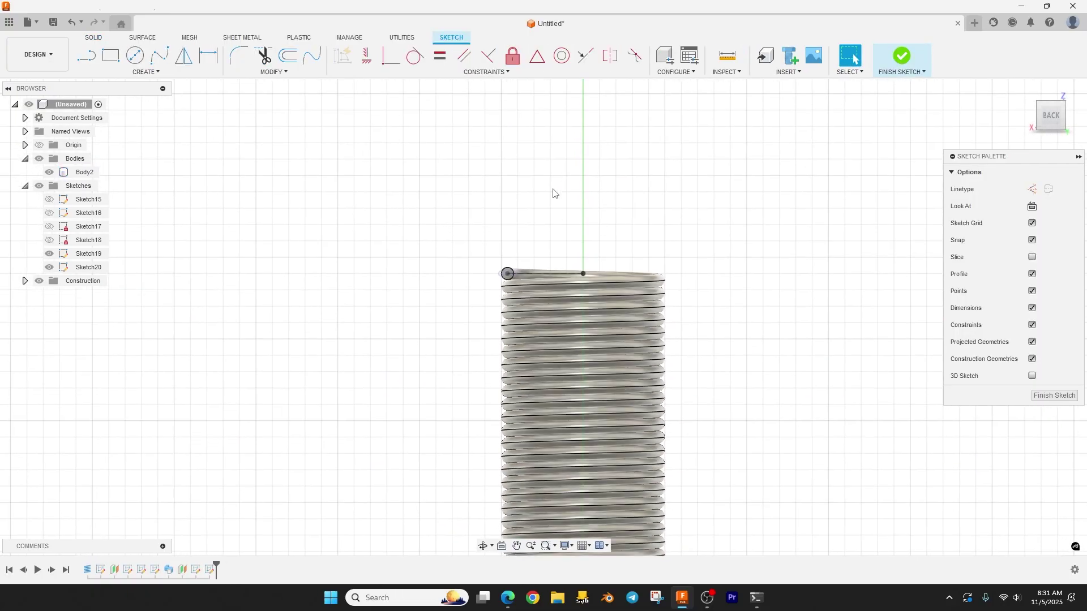
scroll(555, 192, up, 5)
key(p)
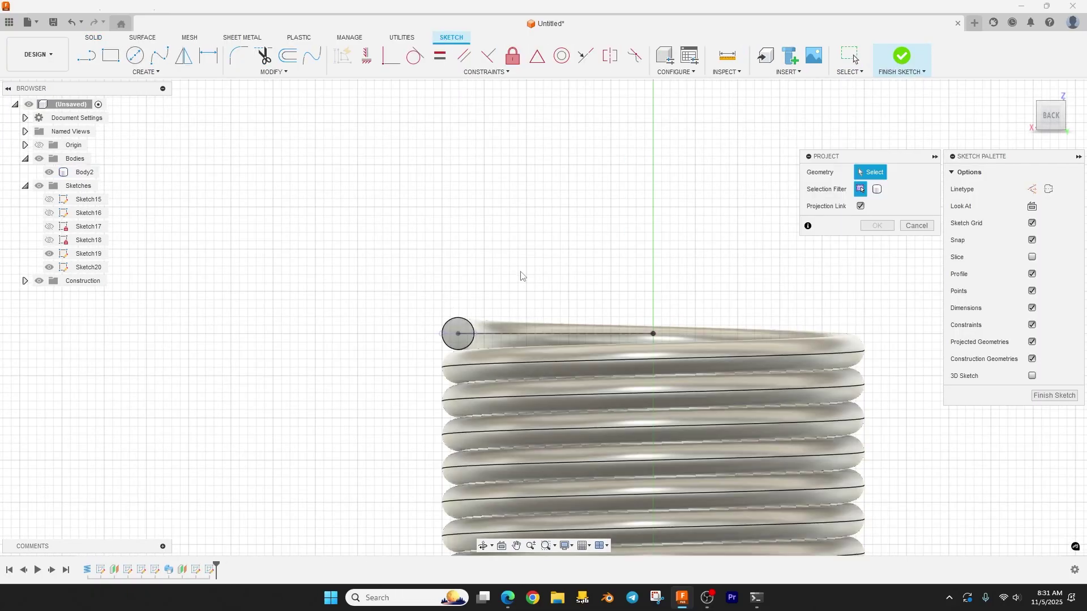
click(570, 336)
shift+middle_drag(569, 336, 571, 355)
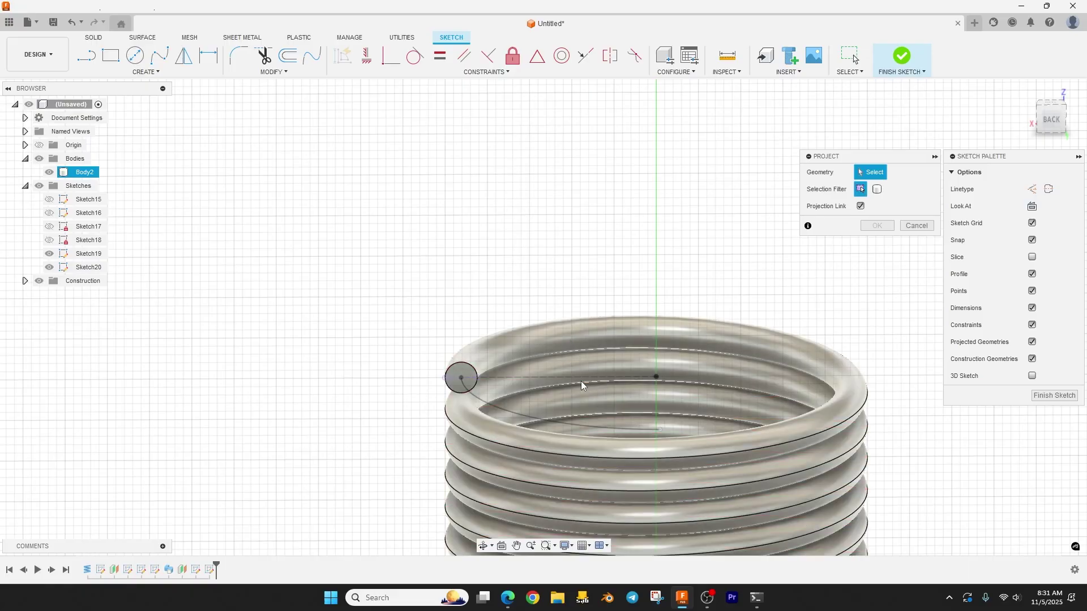
click(566, 376)
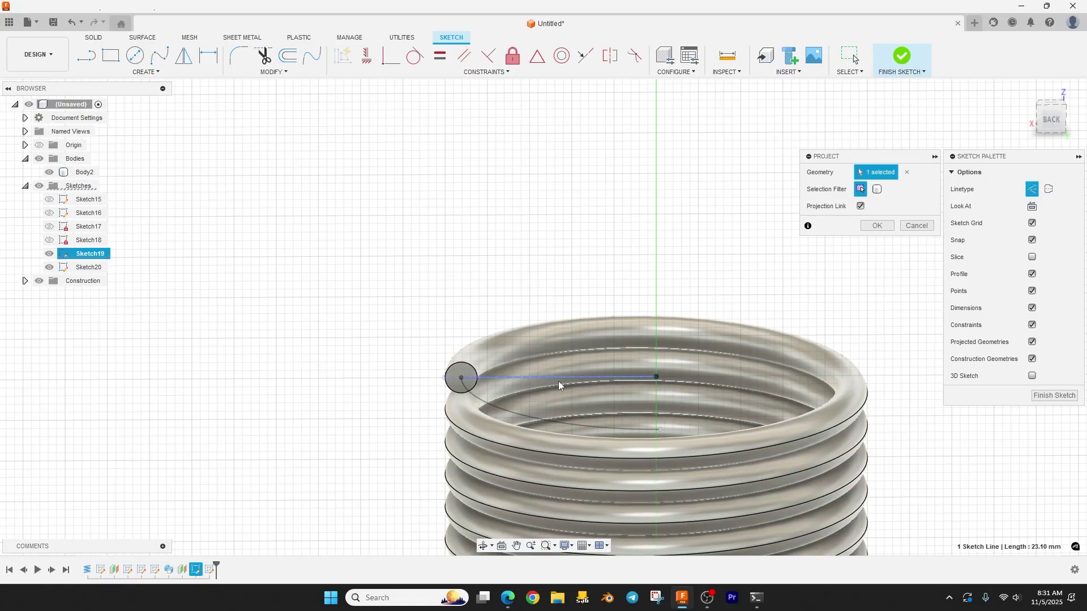
click(875, 226)
Step: Draw a guide line straight up from the wire end's centre and constrain it vertical
key(l)
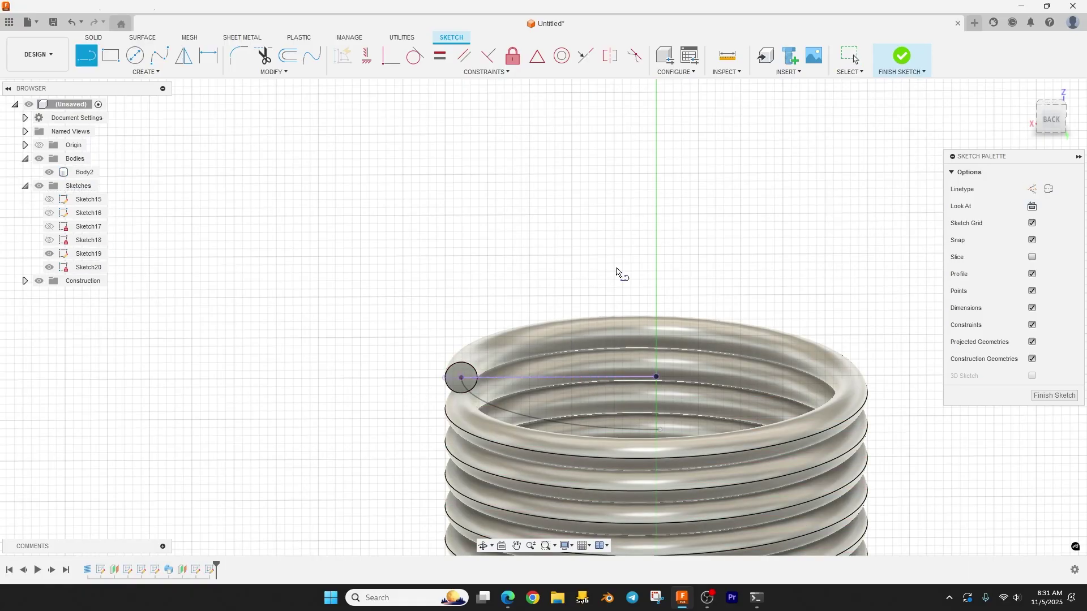
click(462, 379)
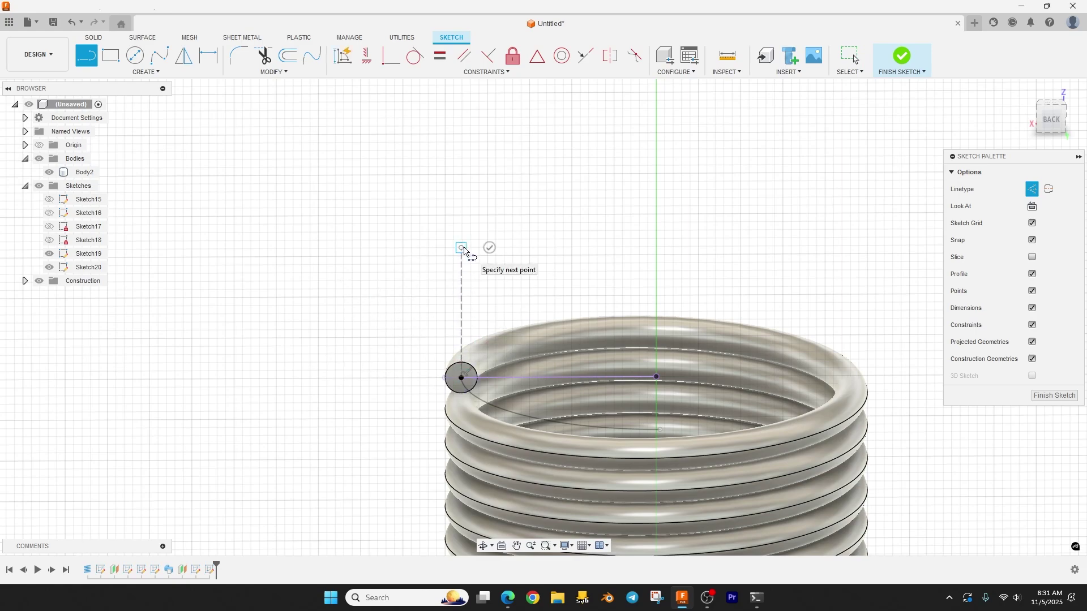
click(462, 248)
click(489, 247)
click(441, 57)
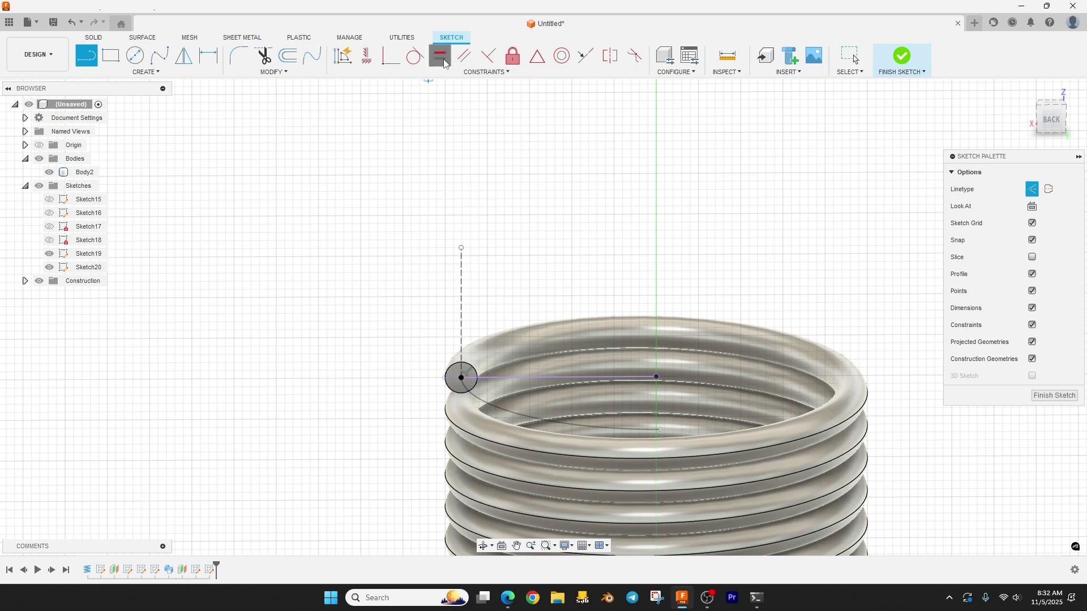
click(463, 292)
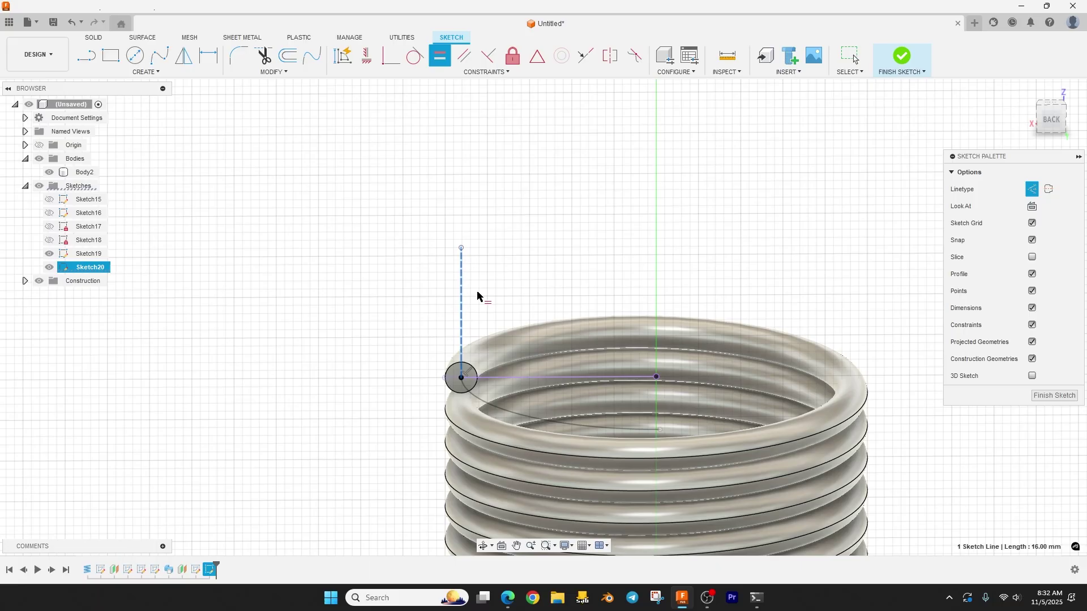
click(538, 378)
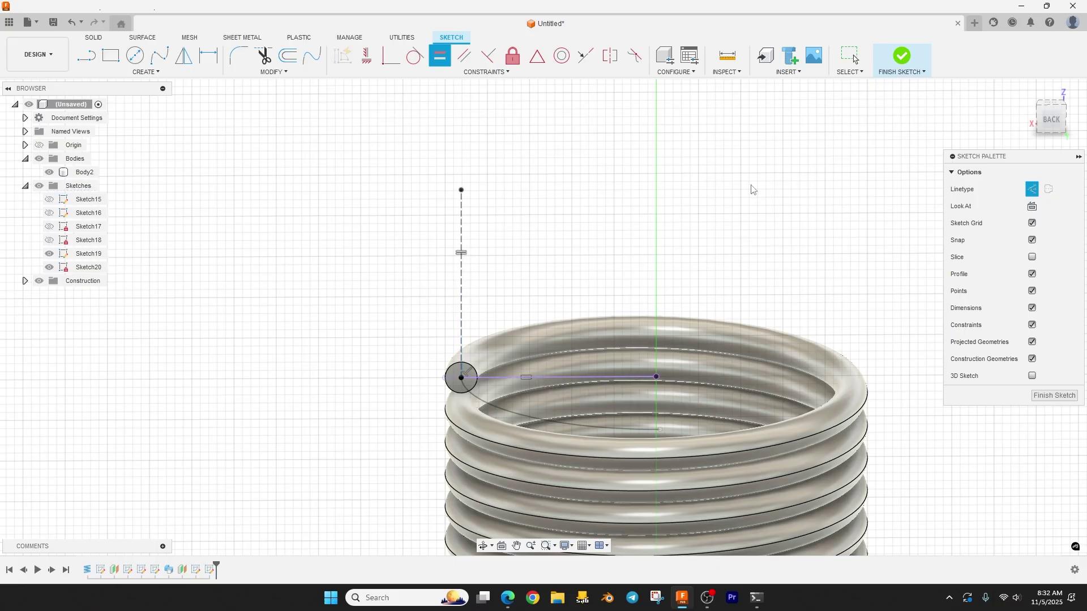
key(Escape)
middle_drag(687, 204, 689, 142)
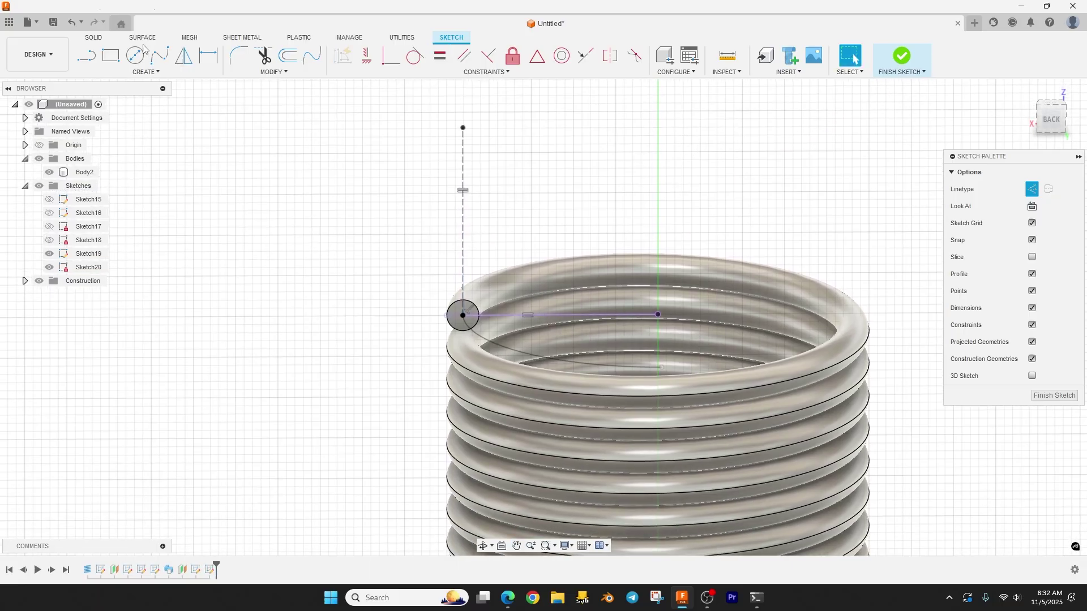
Step: Draw a 90° centre-point arc from the wire circle's centre to above the coil axis, then finish the sketch
click(146, 72)
mouse_move(182, 117)
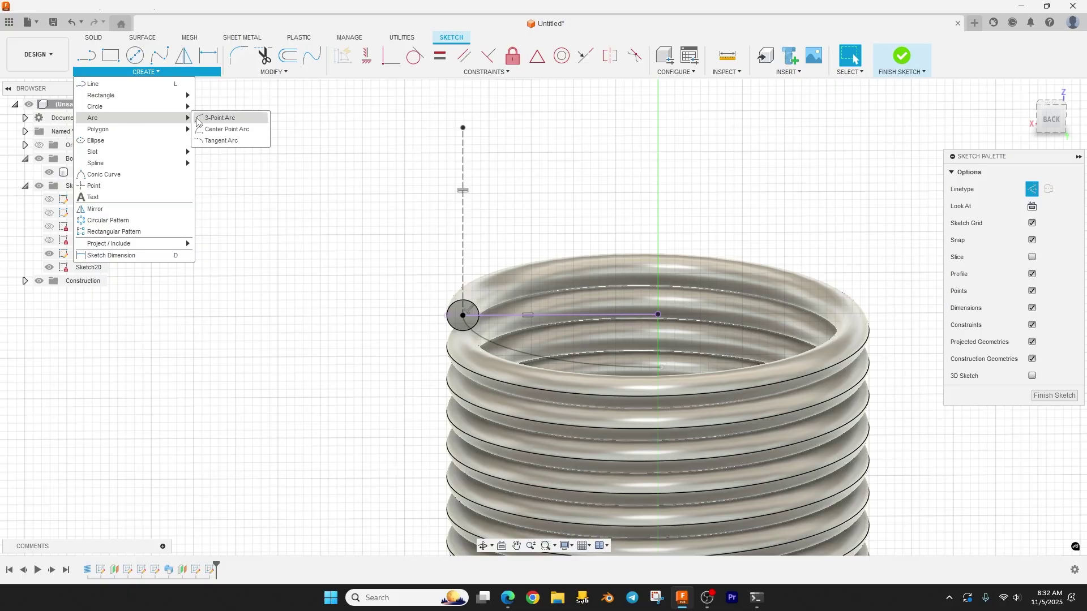
click(226, 129)
click(463, 128)
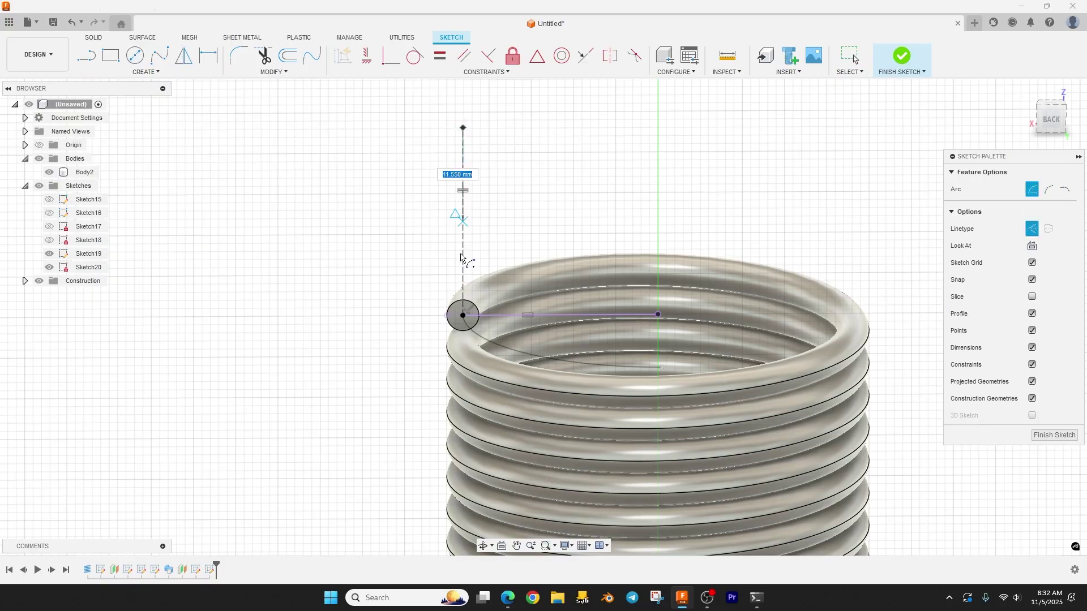
click(463, 316)
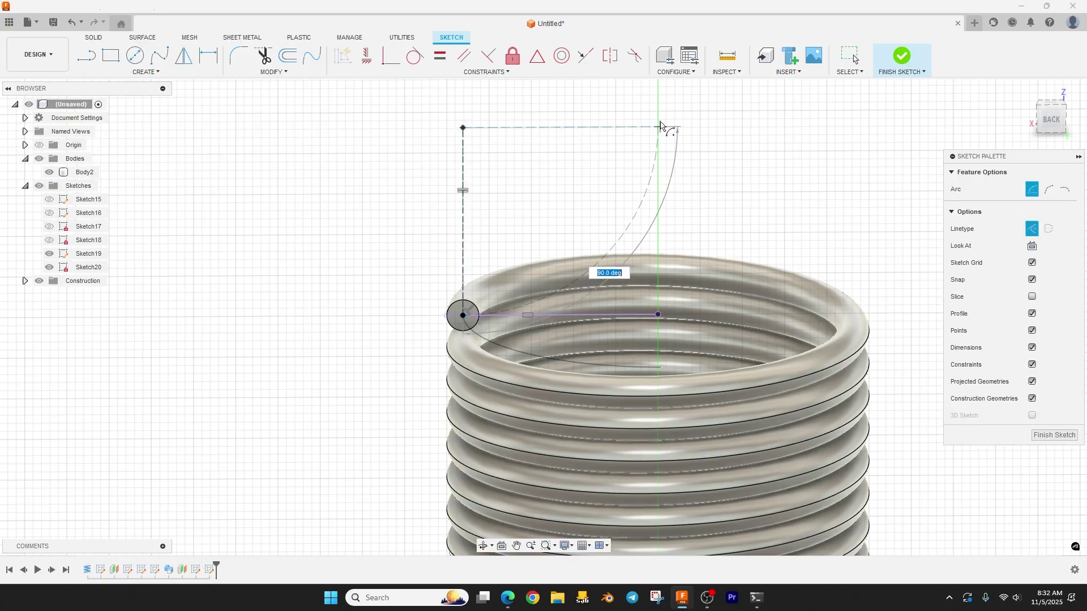
click(659, 127)
key(Escape)
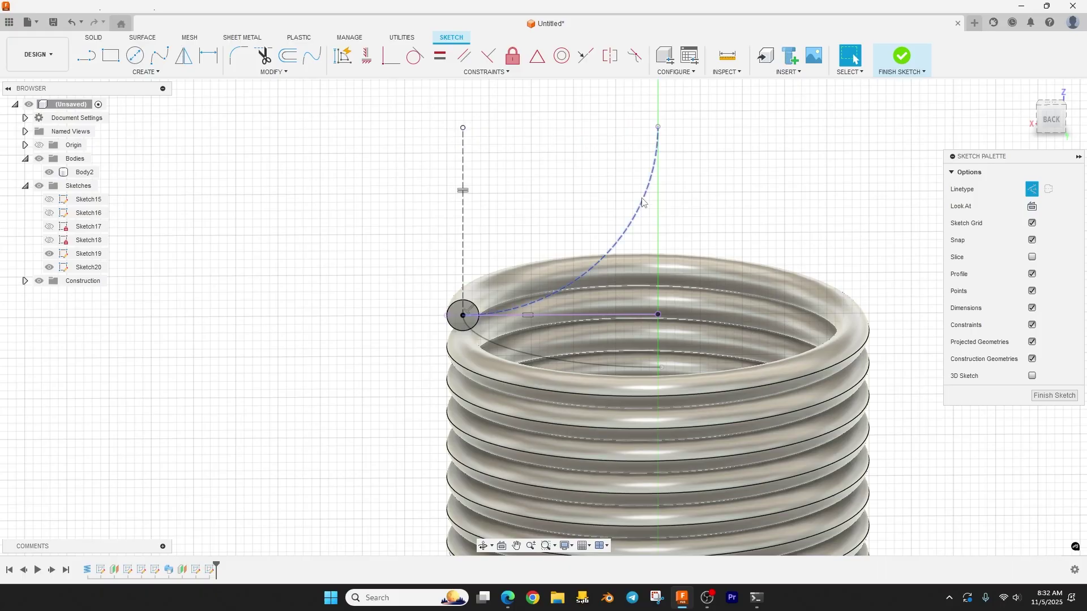
scroll(356, 192, down, 2)
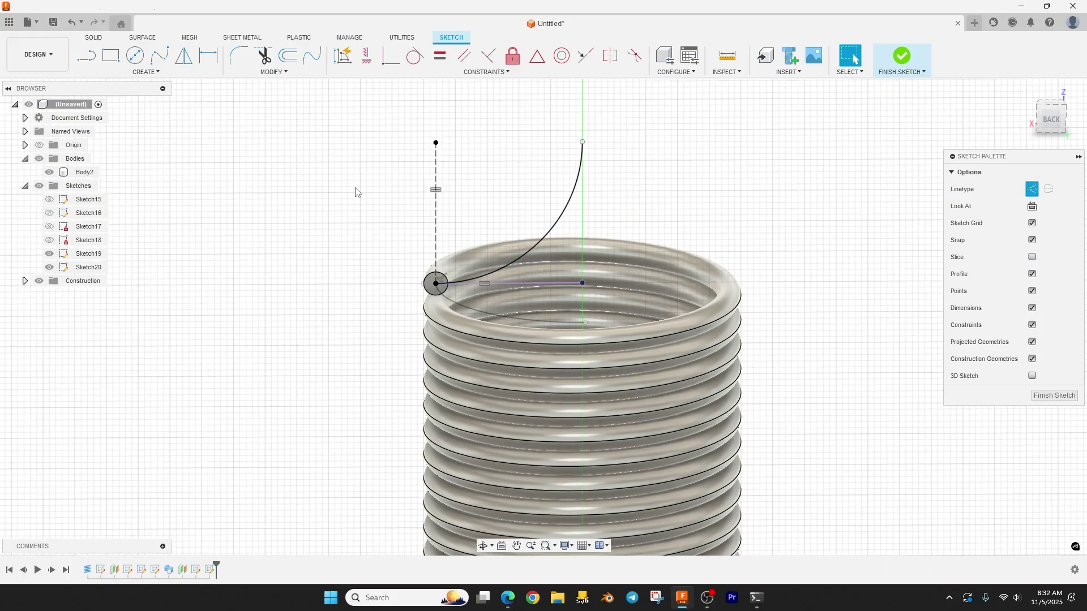
scroll(356, 192, down, 2)
mouse_move(363, 217)
shift+middle_down()
mouse_move(390, 266)
mouse_move(388, 227)
shift+middle_up()
click(901, 60)
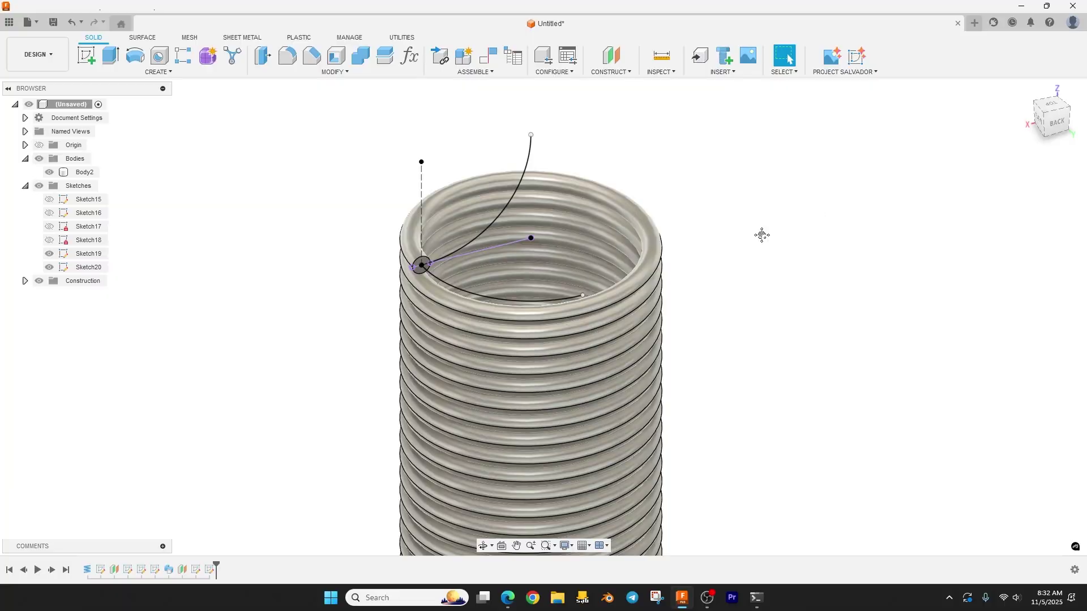
Step: Start a new sketch on Plane7
middle_drag(762, 235, 825, 212)
click(86, 54)
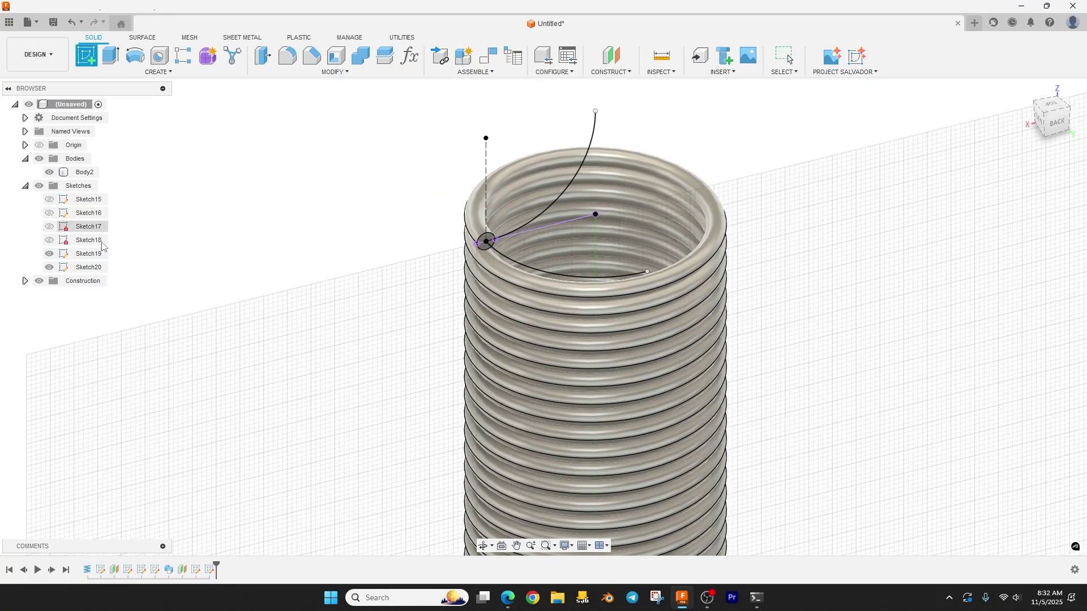
click(25, 281)
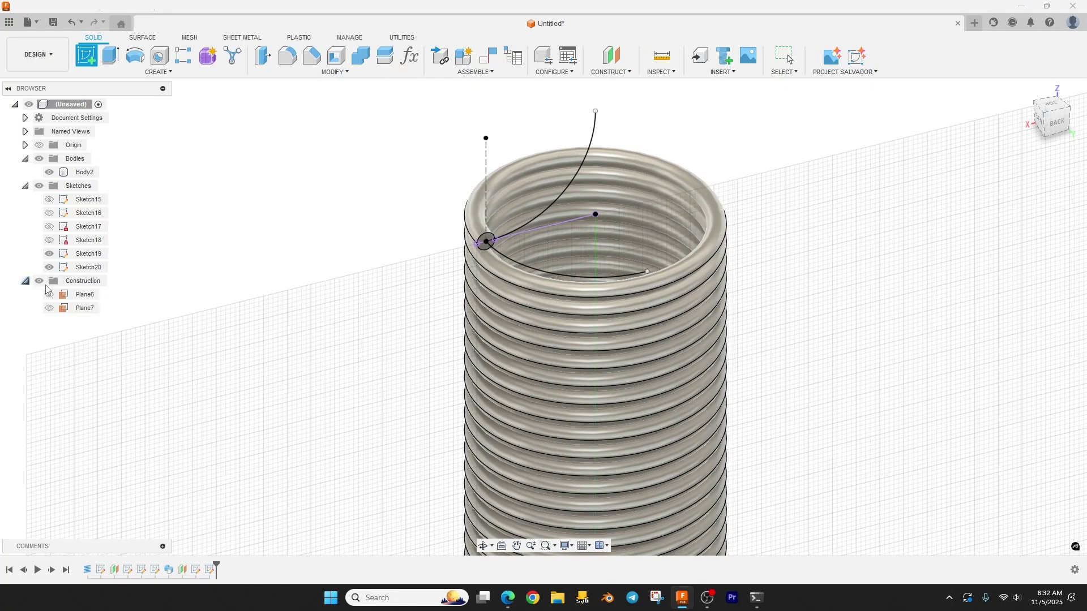
click(85, 308)
mouse_move(287, 279)
shift+middle_down()
mouse_move(311, 231)
mouse_move(291, 379)
mouse_move(271, 340)
shift+middle_up()
Step: Create an intersection curve from Sketch20's rising arc and the coil geometry, then finish the sketch
click(167, 72)
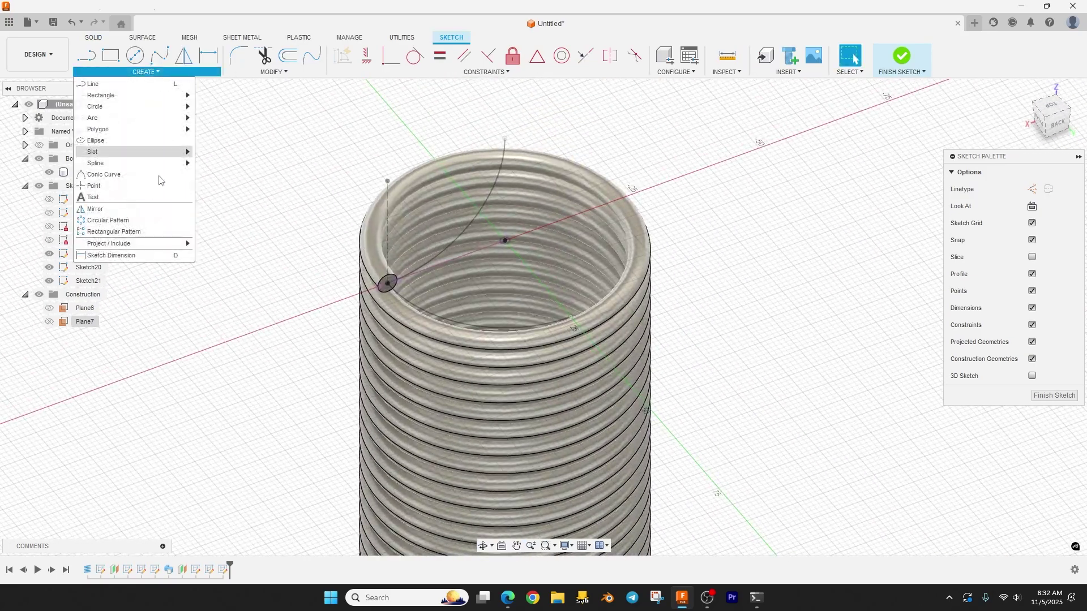
mouse_move(142, 243)
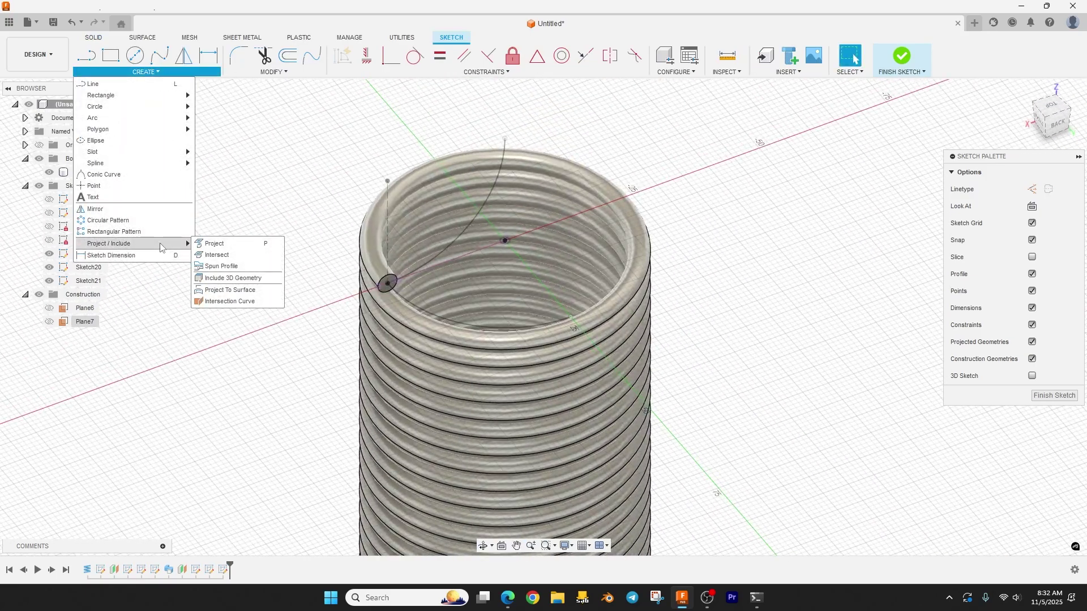
click(239, 301)
click(496, 184)
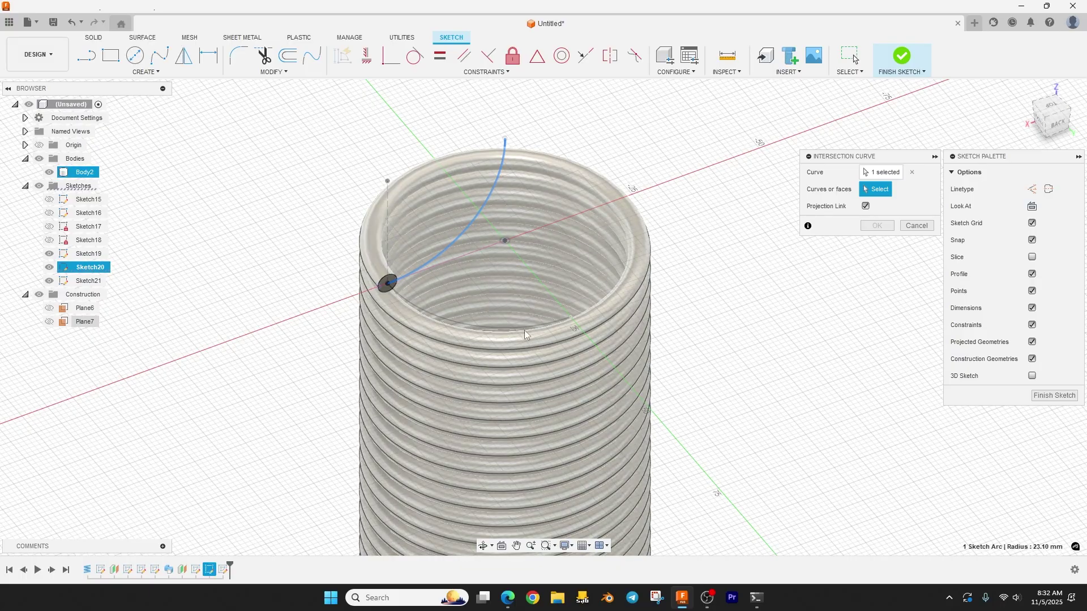
click(527, 329)
click(880, 226)
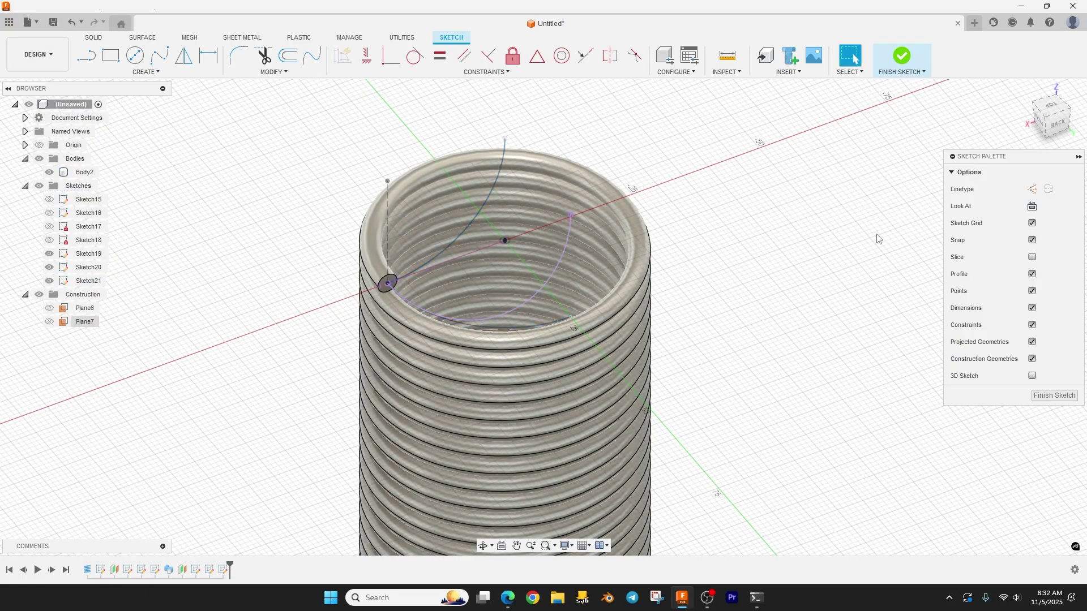
shift+middle_drag(878, 238, 855, 59)
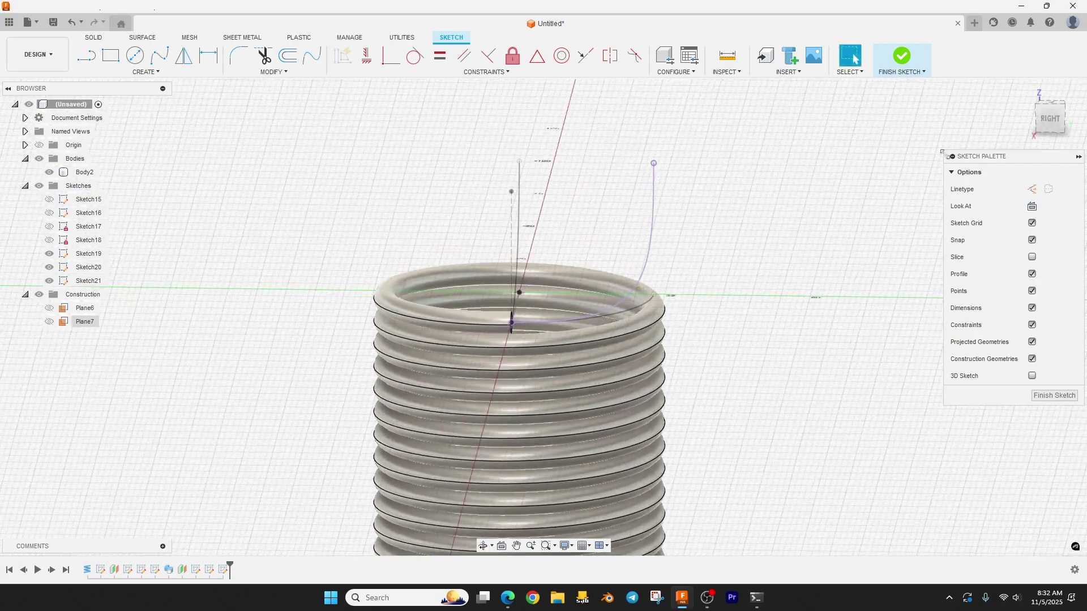
click(902, 59)
Step: Start a sketch on the riser's plane and project the riser's top point and the curve's end point
click(87, 56)
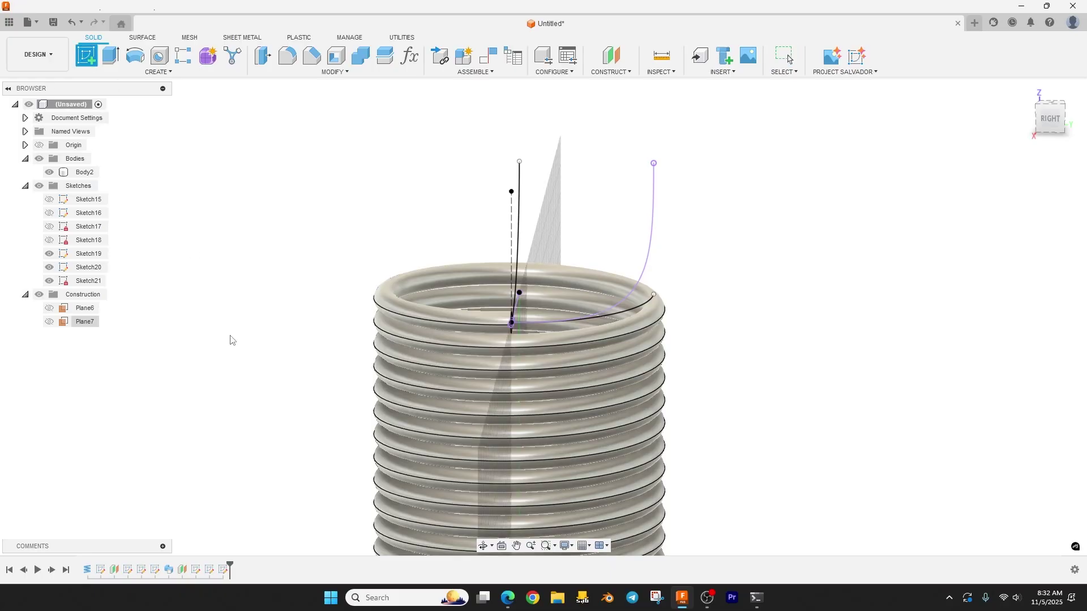
scroll(389, 284, down, 5)
click(570, 446)
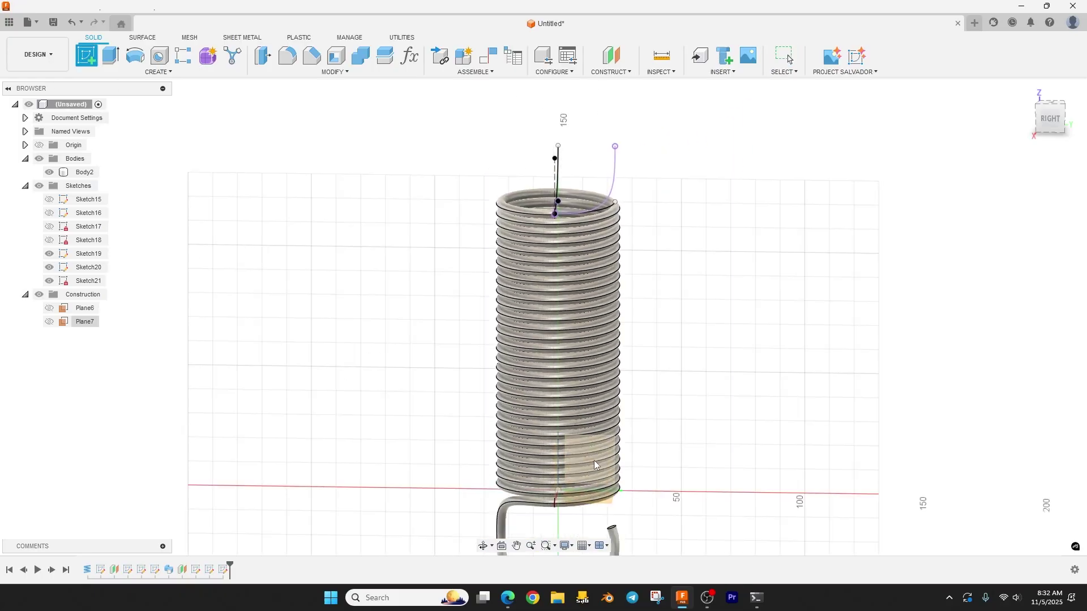
scroll(523, 170, up, 4)
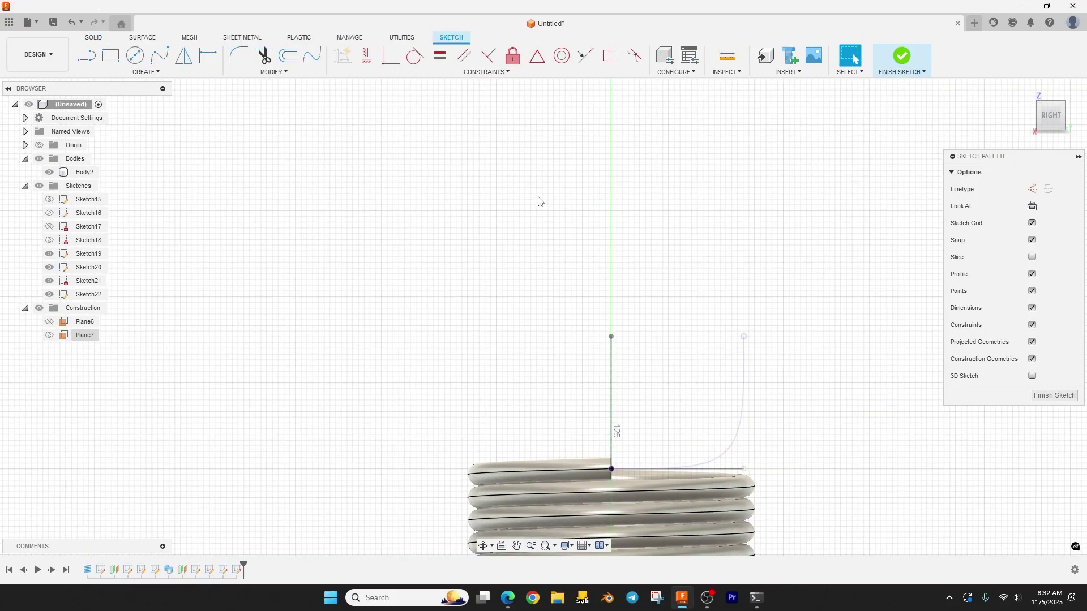
key(p)
click(611, 337)
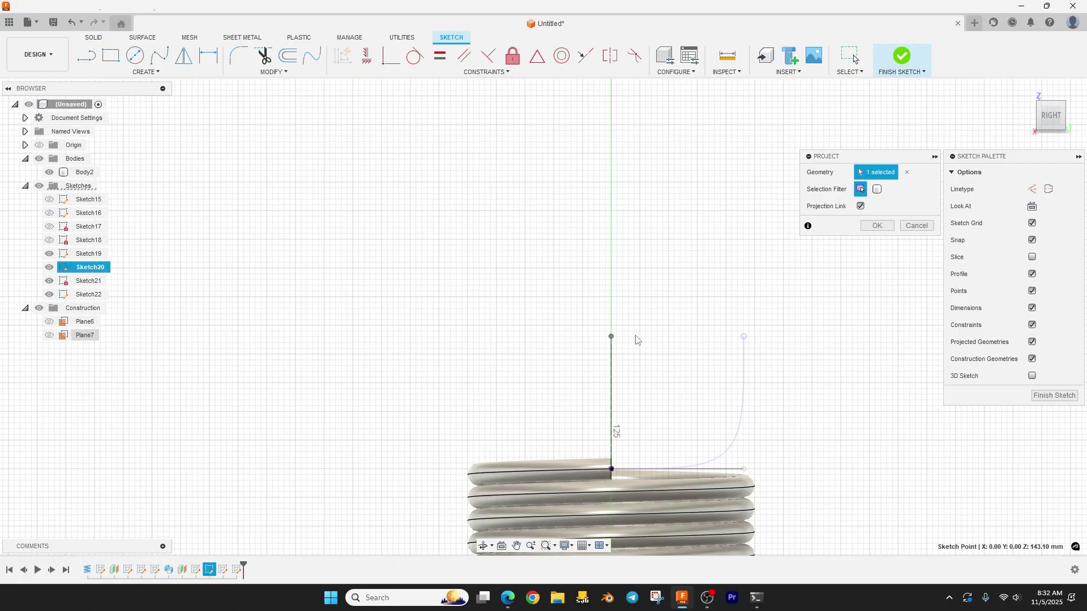
click(744, 337)
click(872, 226)
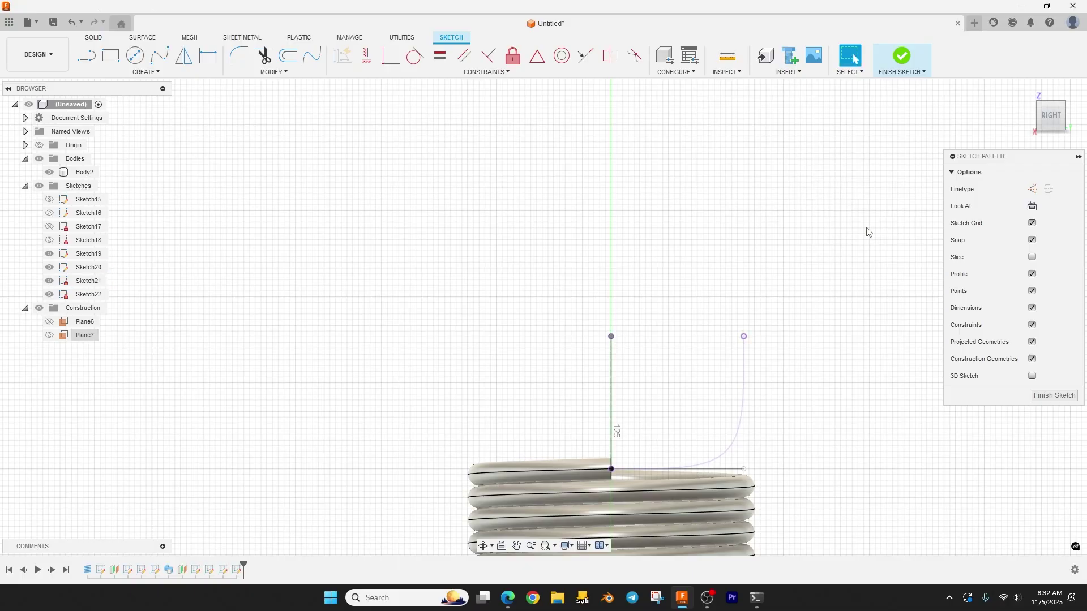
Step: Draw a 160° centre-point arc centred on the riser top, starting at the curve end, and finish the sketch
click(146, 72)
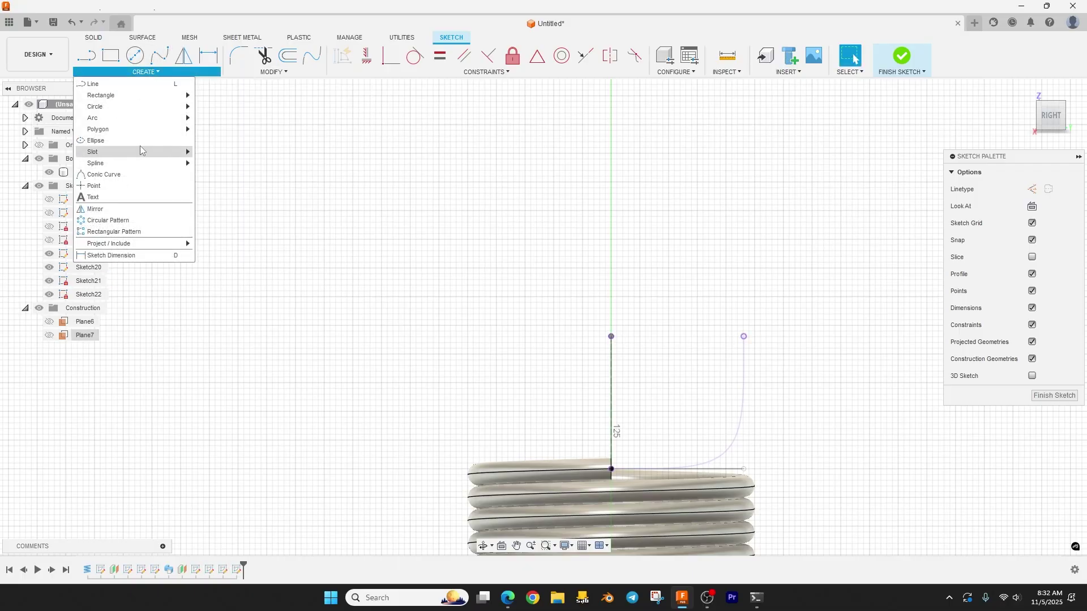
mouse_move(141, 117)
click(223, 119)
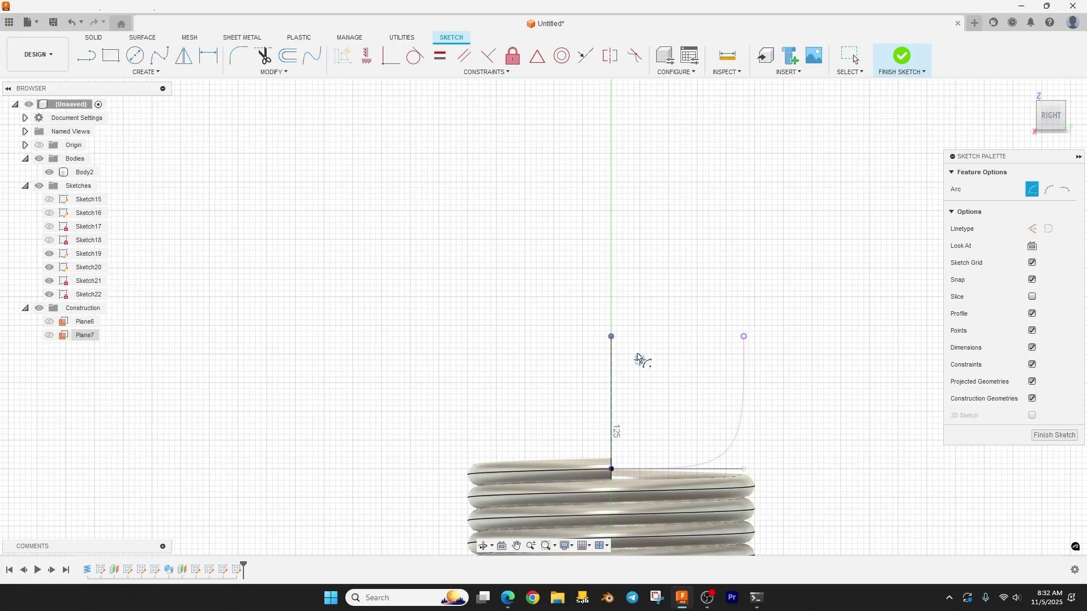
click(611, 336)
click(744, 336)
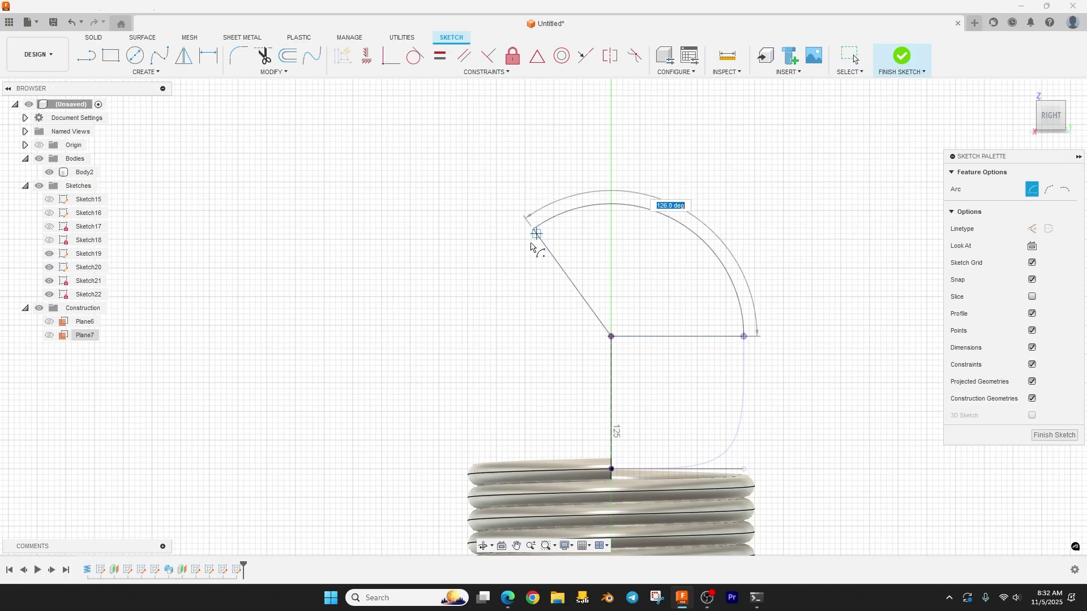
key(Return)
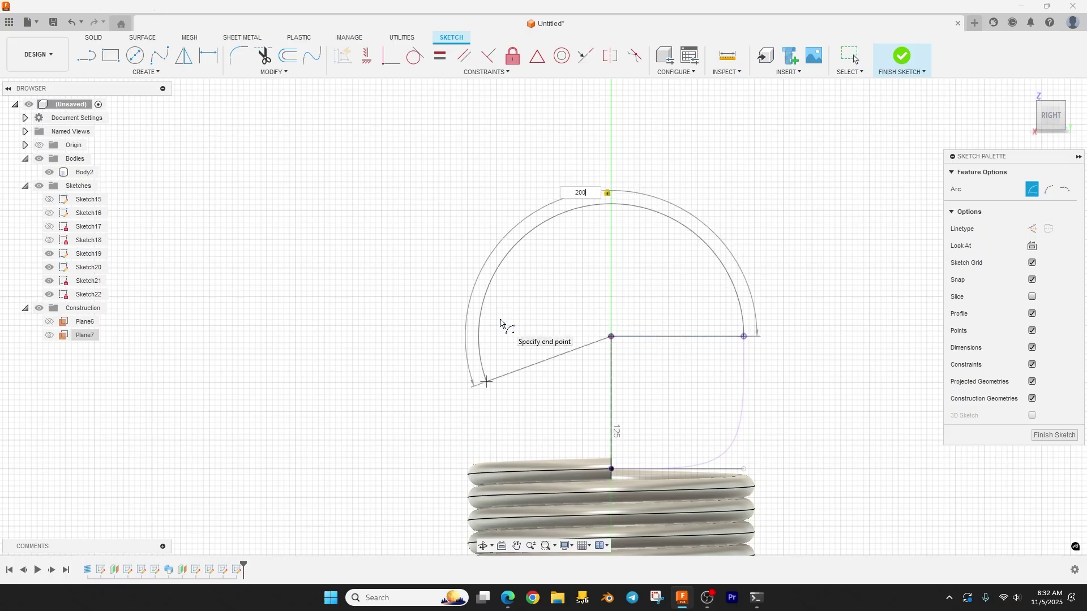
click(902, 55)
mouse_move(885, 129)
shift+middle_down()
mouse_move(875, 240)
mouse_move(846, 300)
mouse_move(917, 311)
mouse_move(716, 206)
shift+middle_up()
click(146, 72)
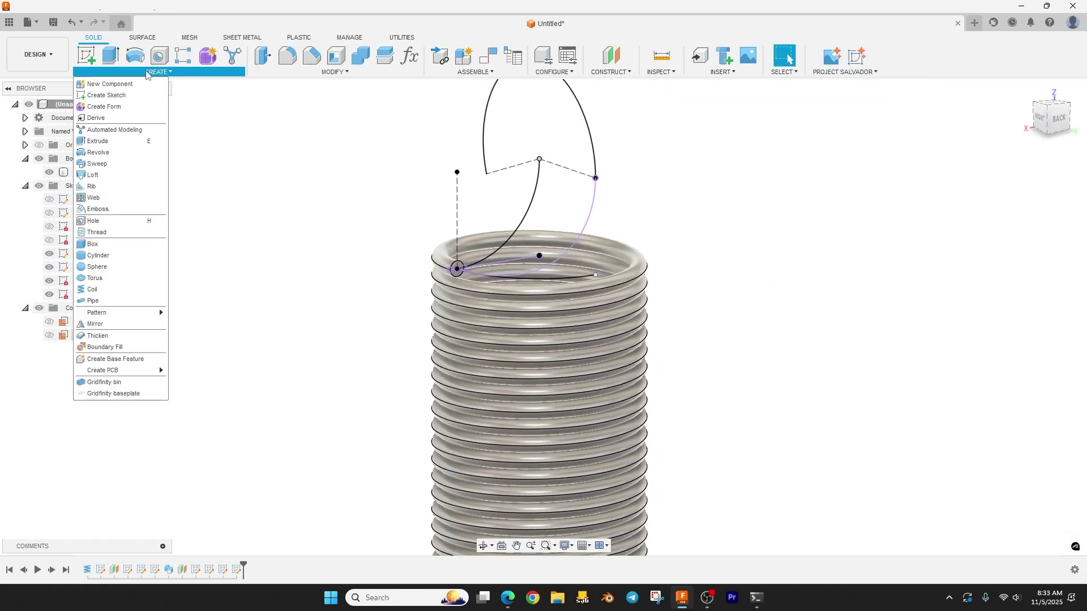
Step: Sweep the wire circle along the rising curve to form the top hook, then hide Sketch21
click(97, 164)
scroll(396, 261, up, 5)
click(581, 300)
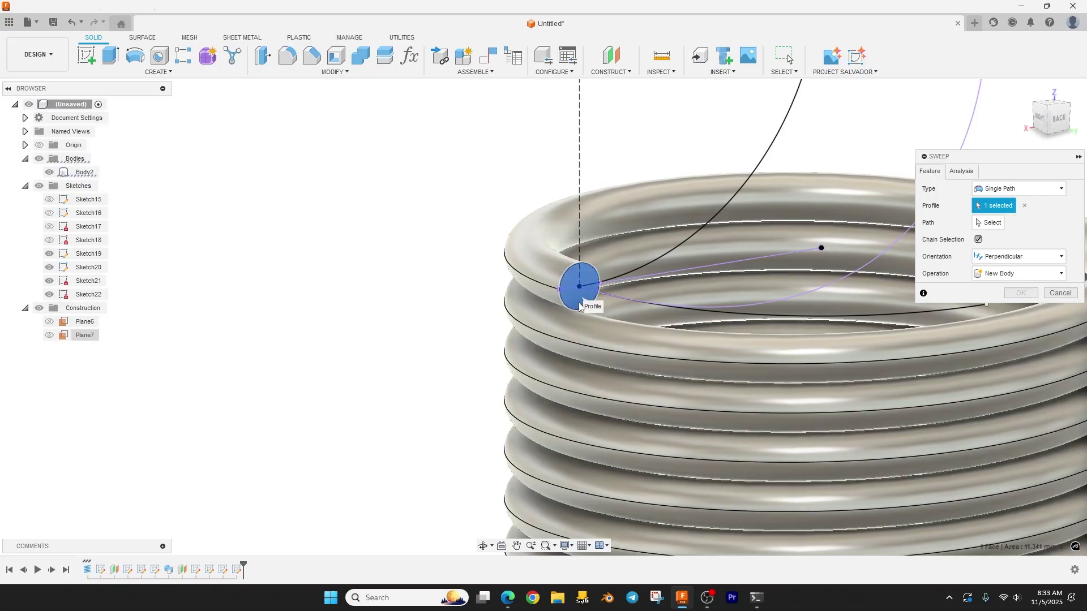
click(990, 223)
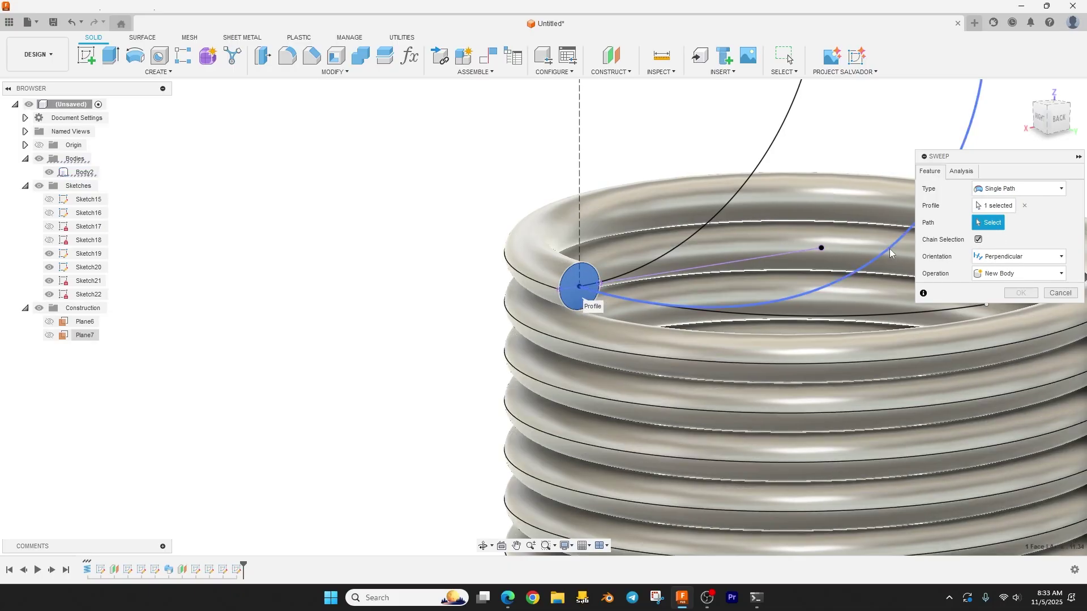
click(668, 304)
scroll(526, 355, down, 3)
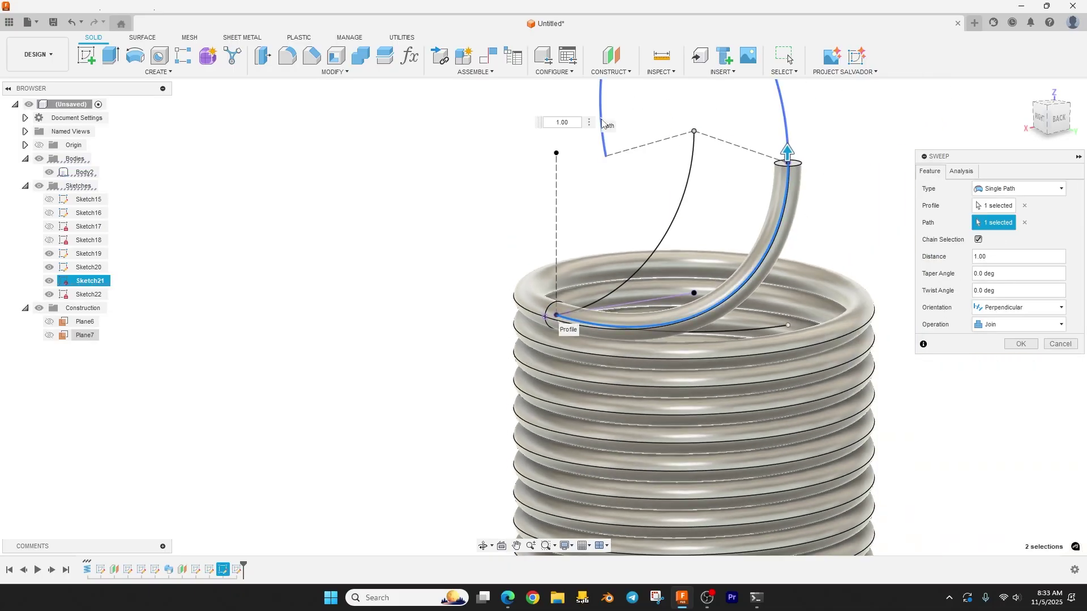
key(Escape)
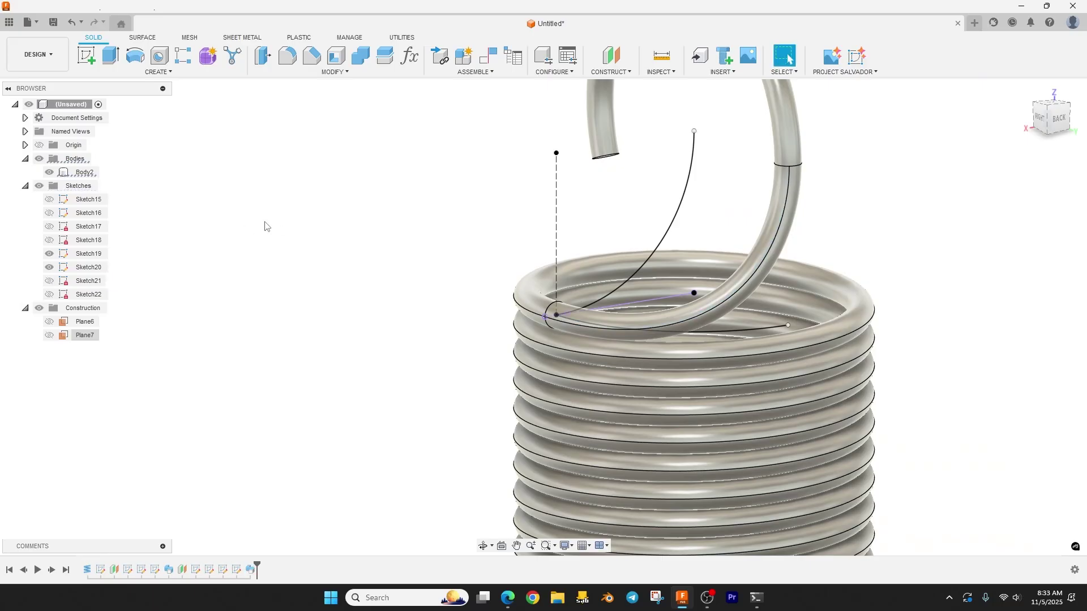
click(49, 281)
Step: Orbit around the finished spring to inspect the coil and both hooks
click(24, 185)
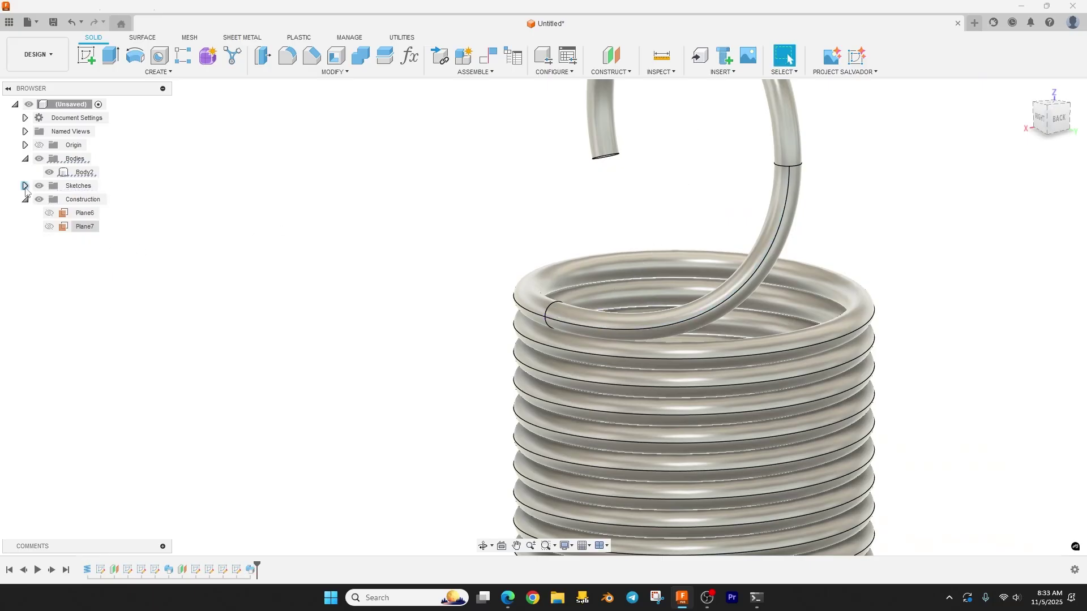
scroll(321, 276, down, 8)
shift+middle_drag(672, 465, 736, 444)
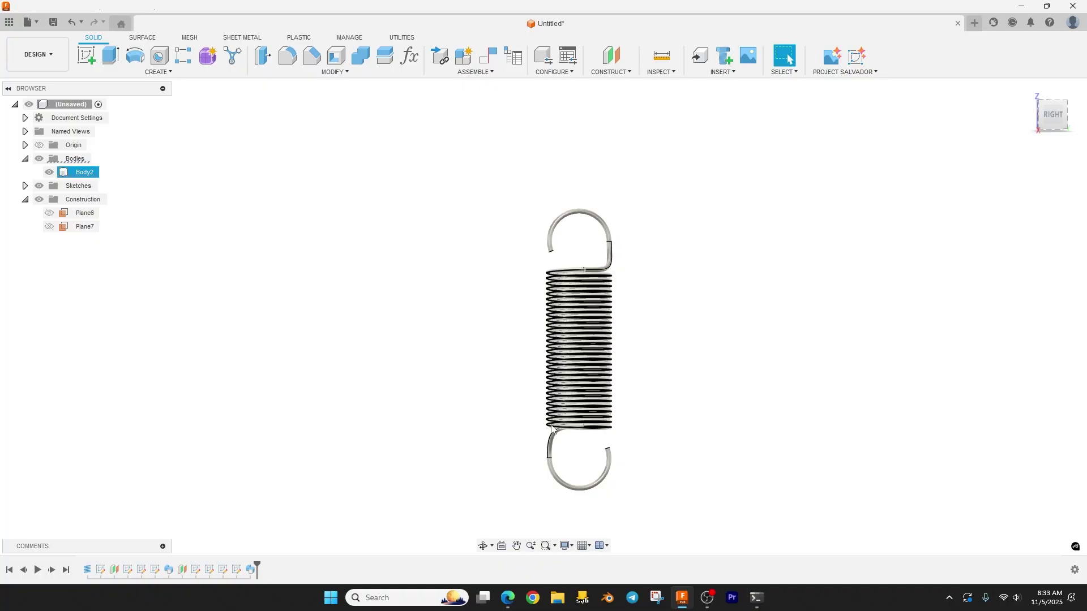
shift+middle_drag(453, 407, 452, 459)
scroll(621, 378, up, 5)
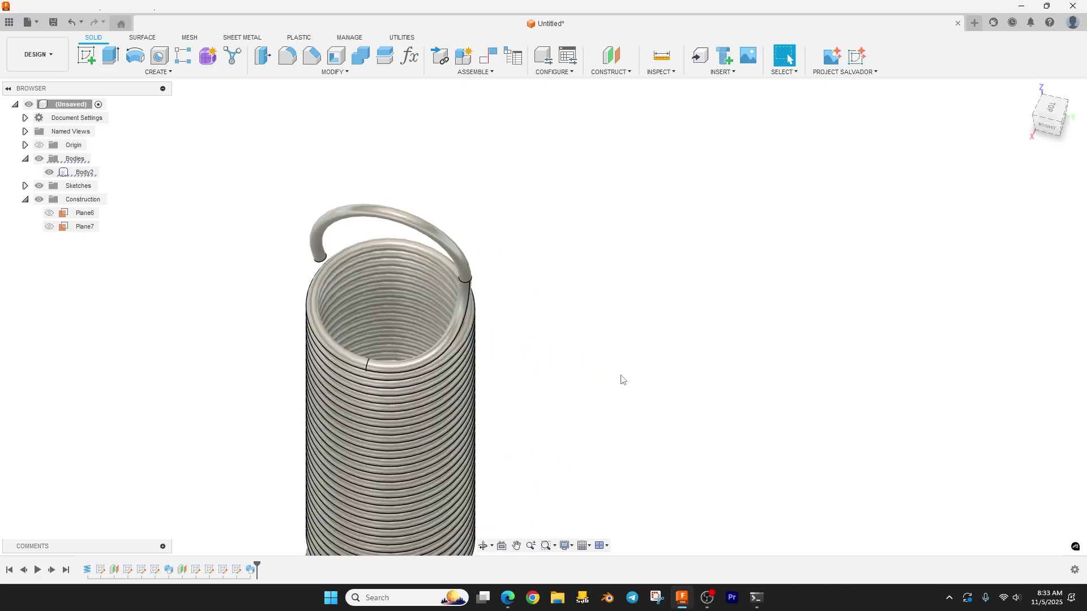
shift+middle_drag(626, 352, 417, 344)
click(416, 344)
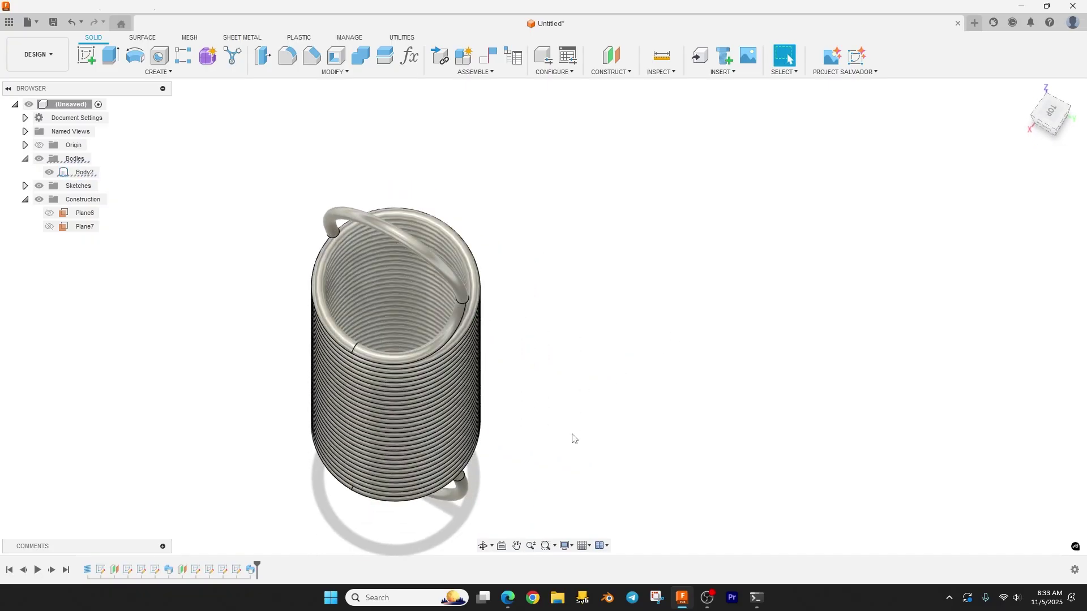
shift+middle_drag(572, 436, 585, 237)
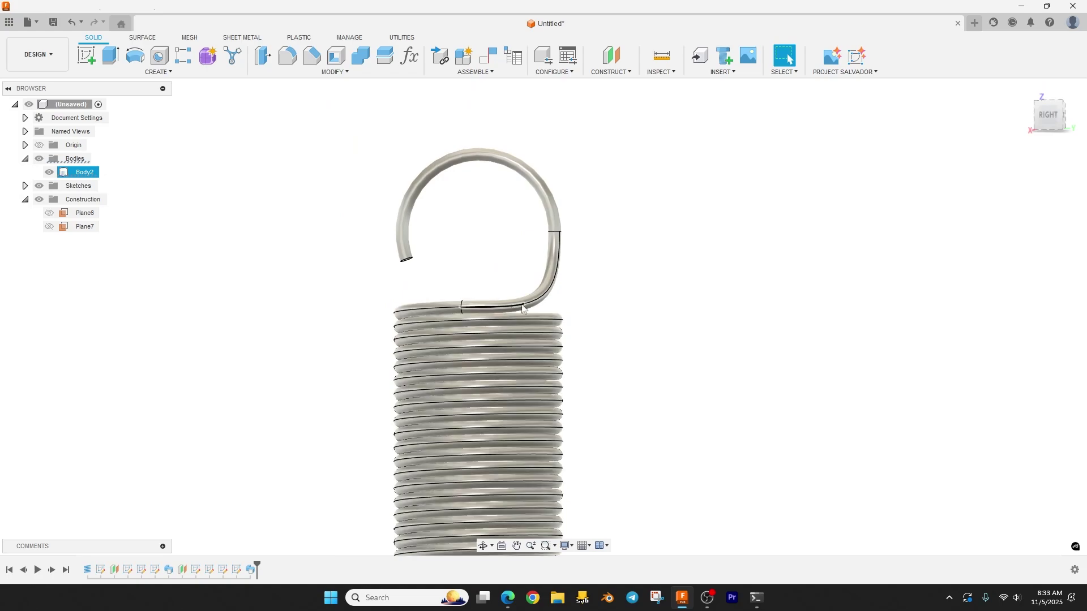
shift+middle_drag(643, 308, 474, 272)
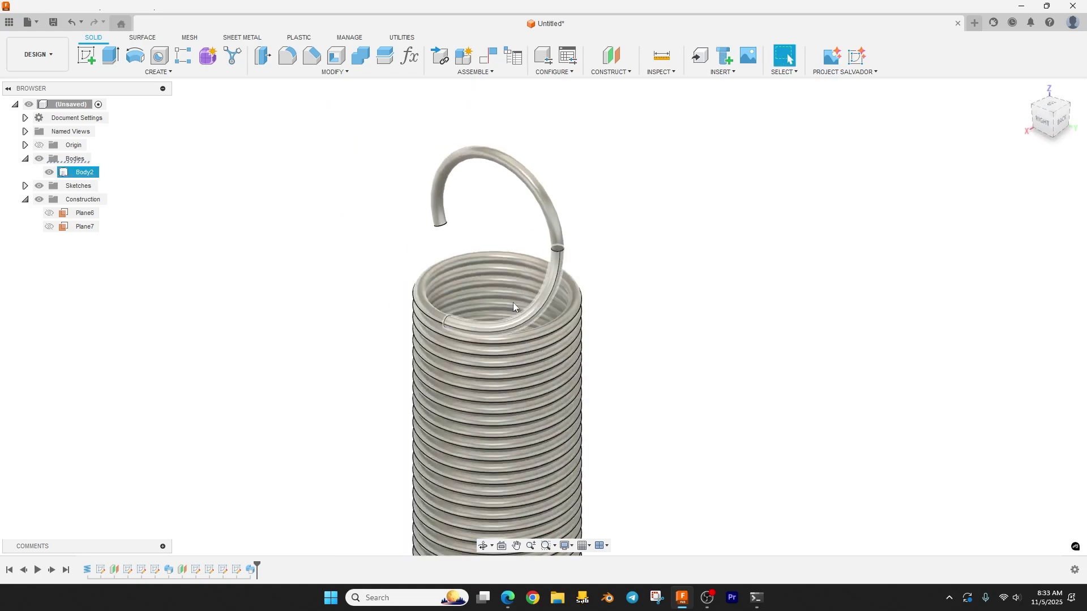
click(294, 155)
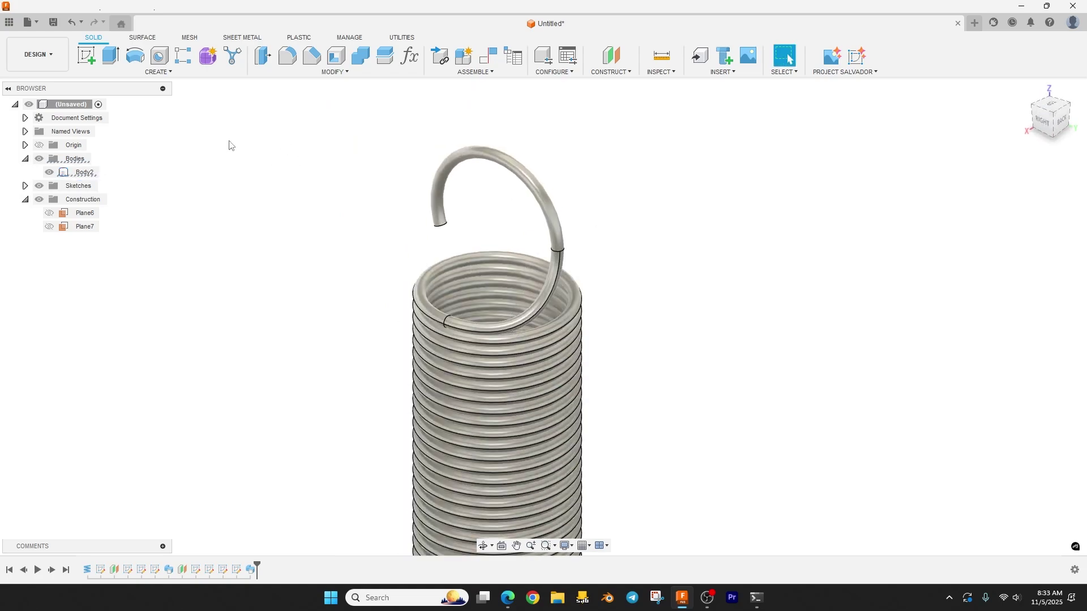
Step: Open the Parameters dialog showing Diameter 50 mm, Revolutions 30, Pitch 4 mm, and move it aside
scroll(351, 182, down, 6)
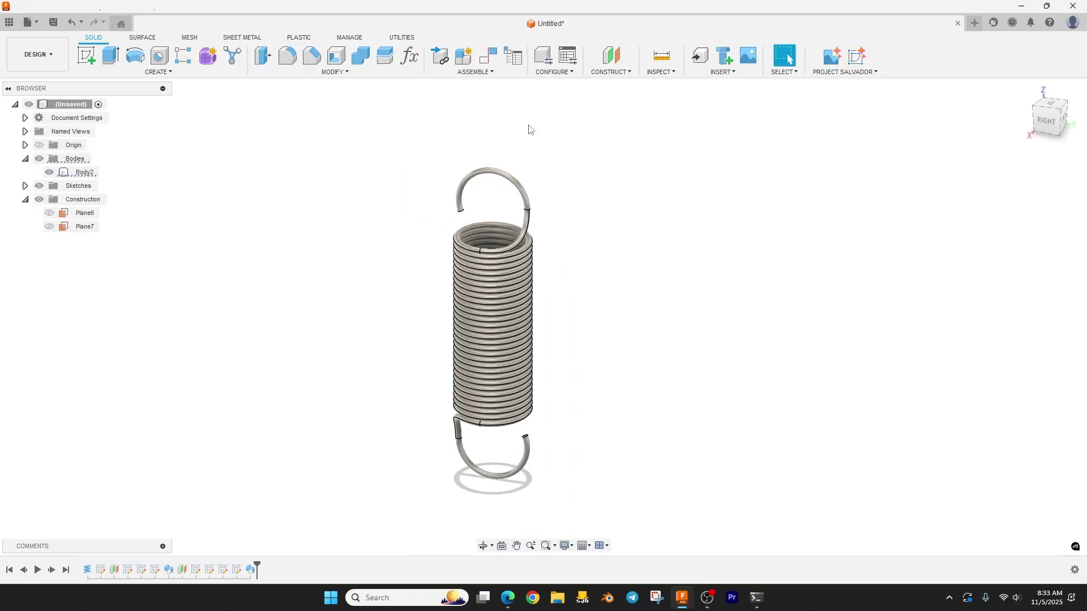
click(409, 56)
drag(709, 172, 783, 176)
Step: Change the expressions to Pitch 1.5 mm, Diameter 12 mm and Revolutions 25
scroll(354, 264, down, 2)
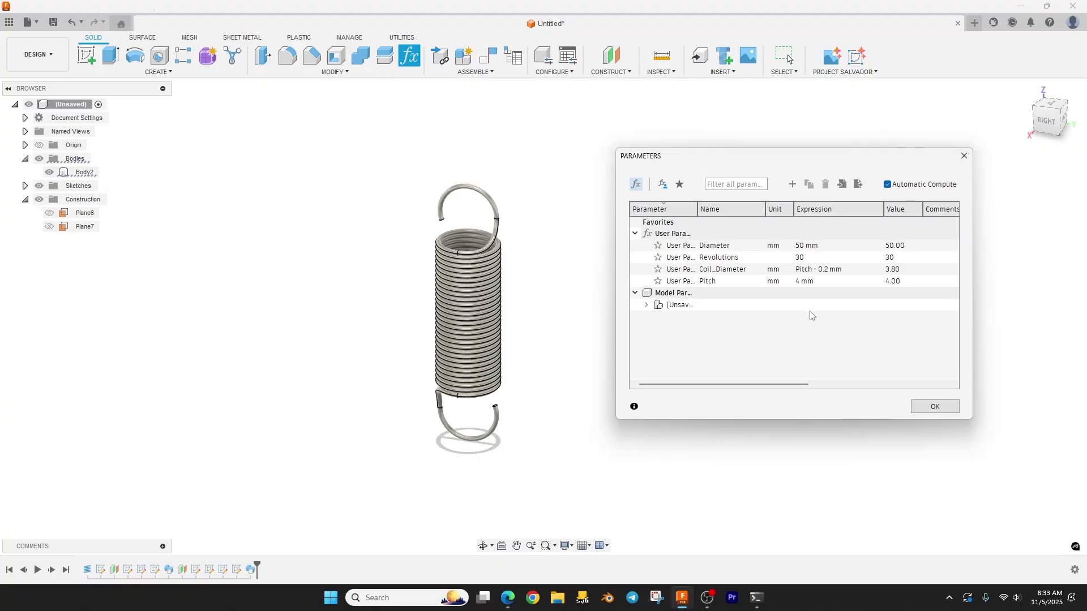
click(804, 245)
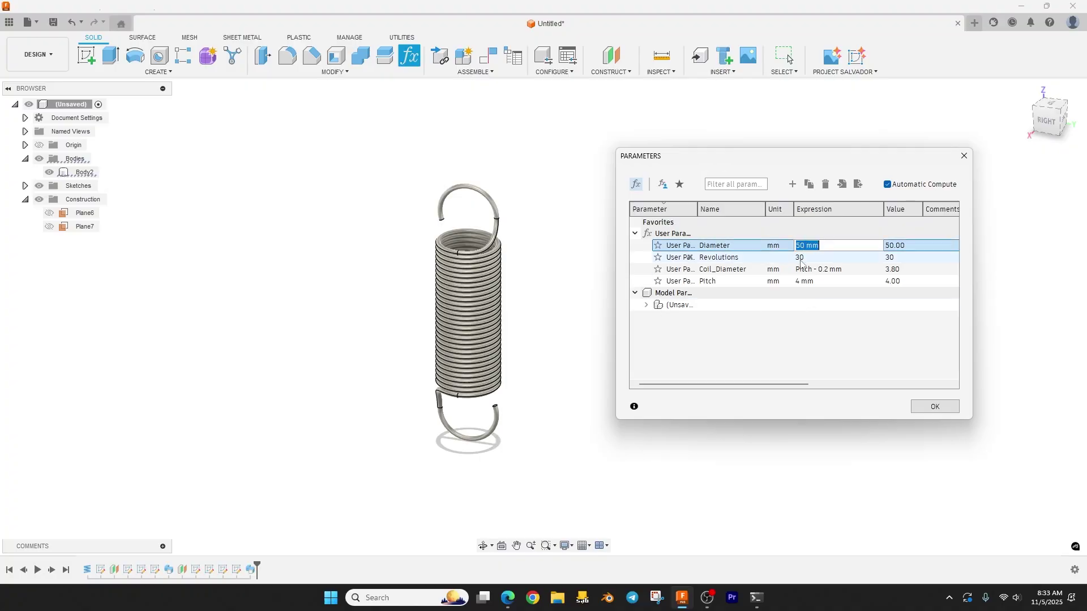
click(800, 281)
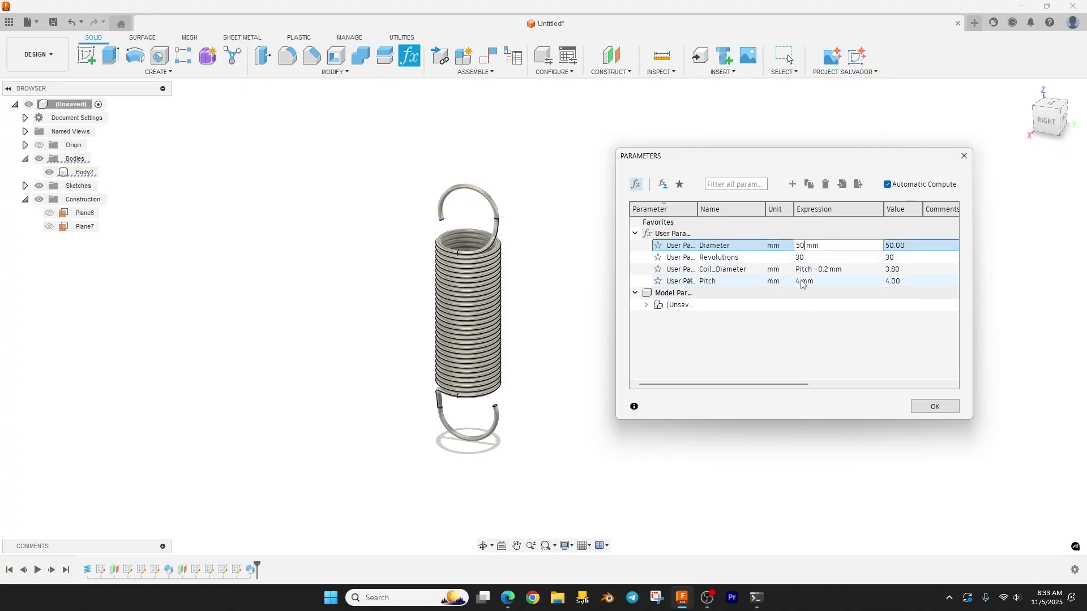
double_click(798, 281)
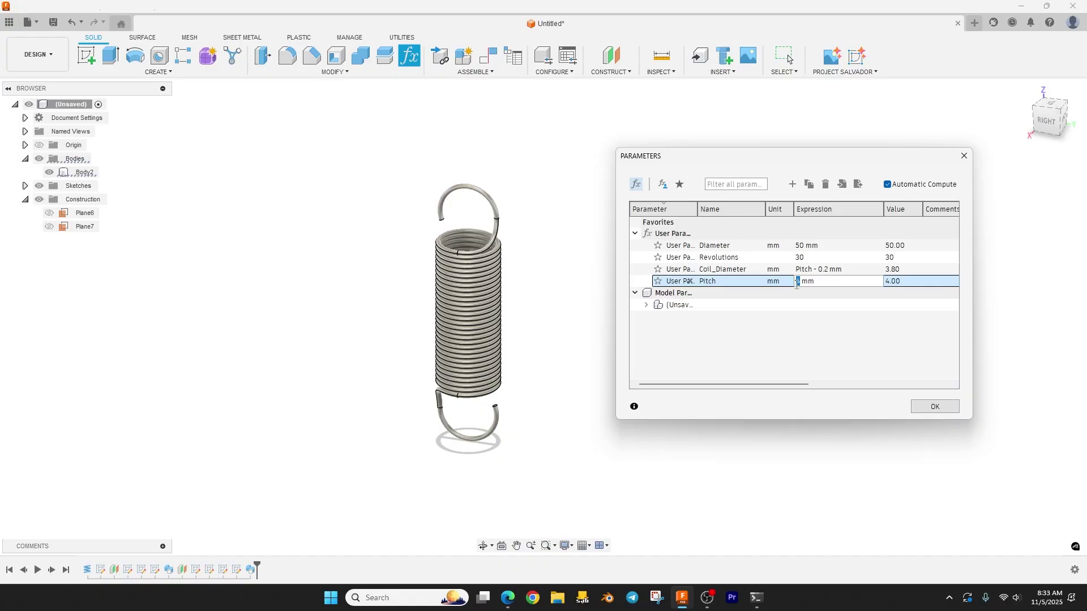
text(5)
click(762, 255)
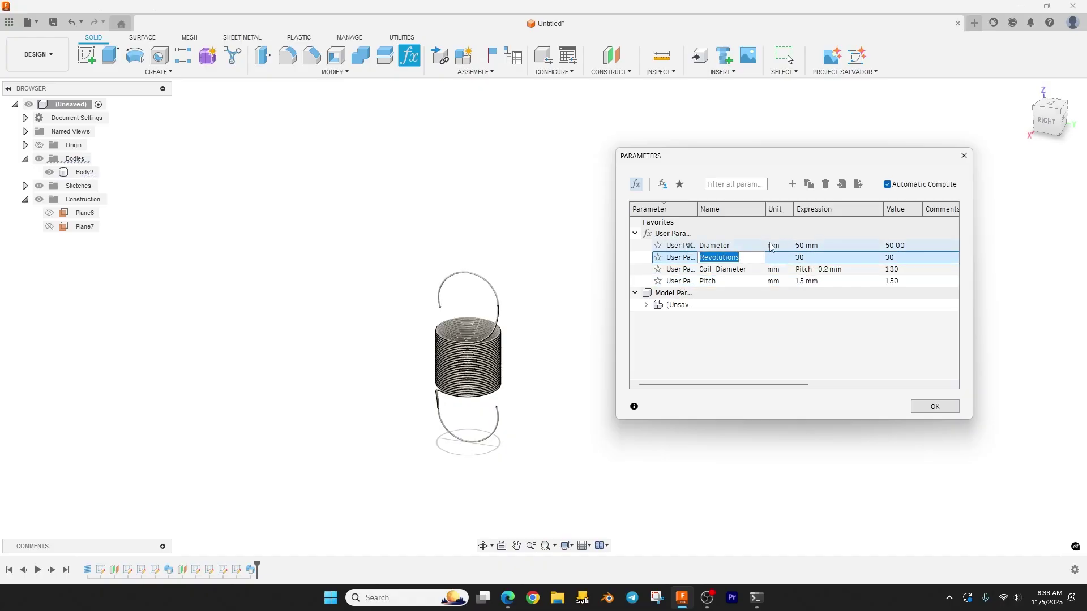
click(802, 247)
text(12)
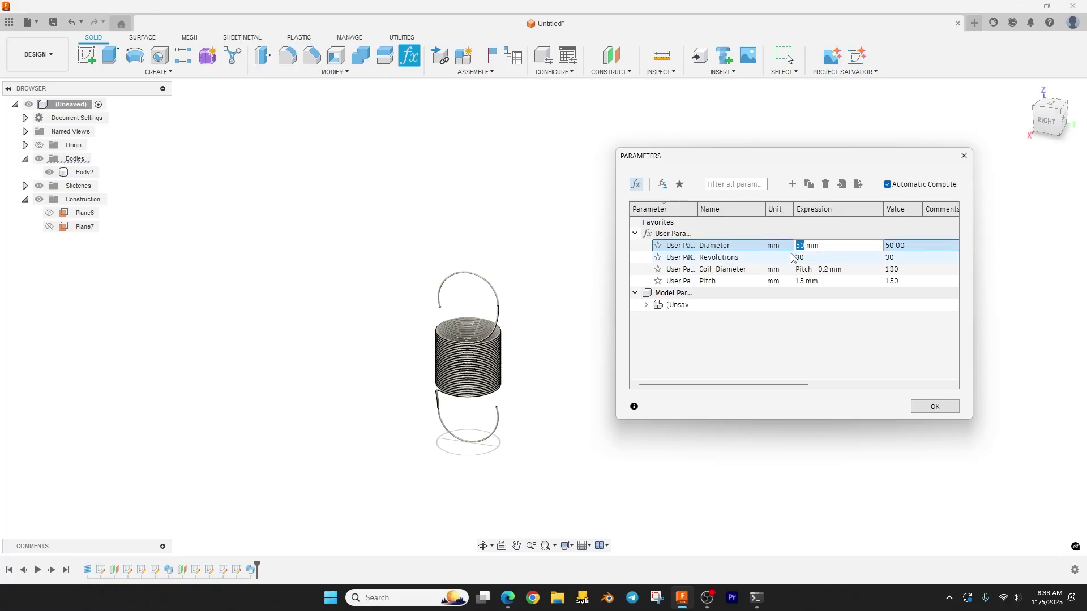
click(751, 262)
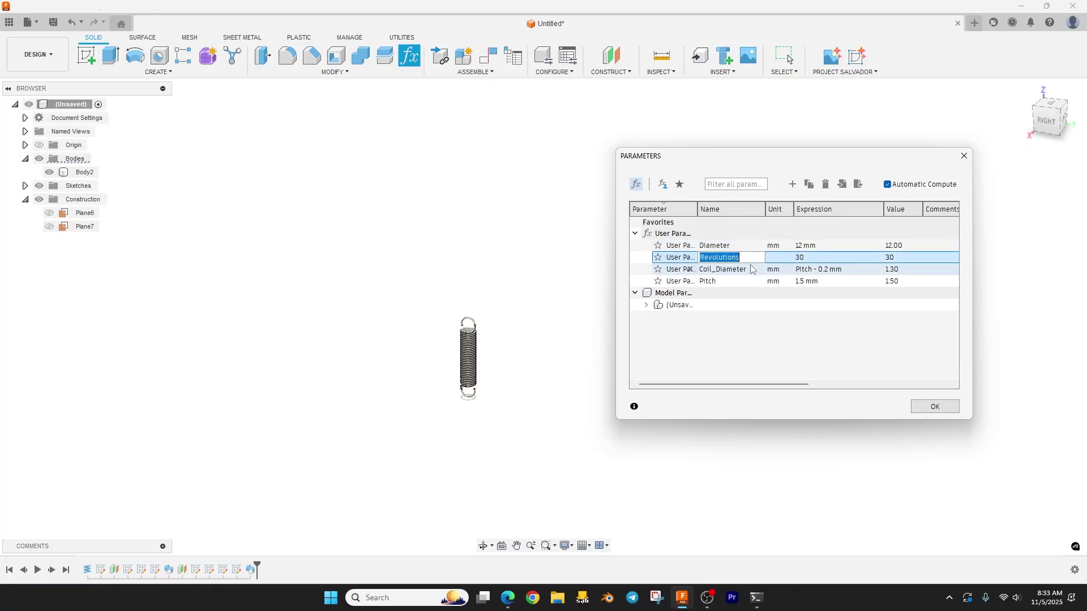
click(799, 261)
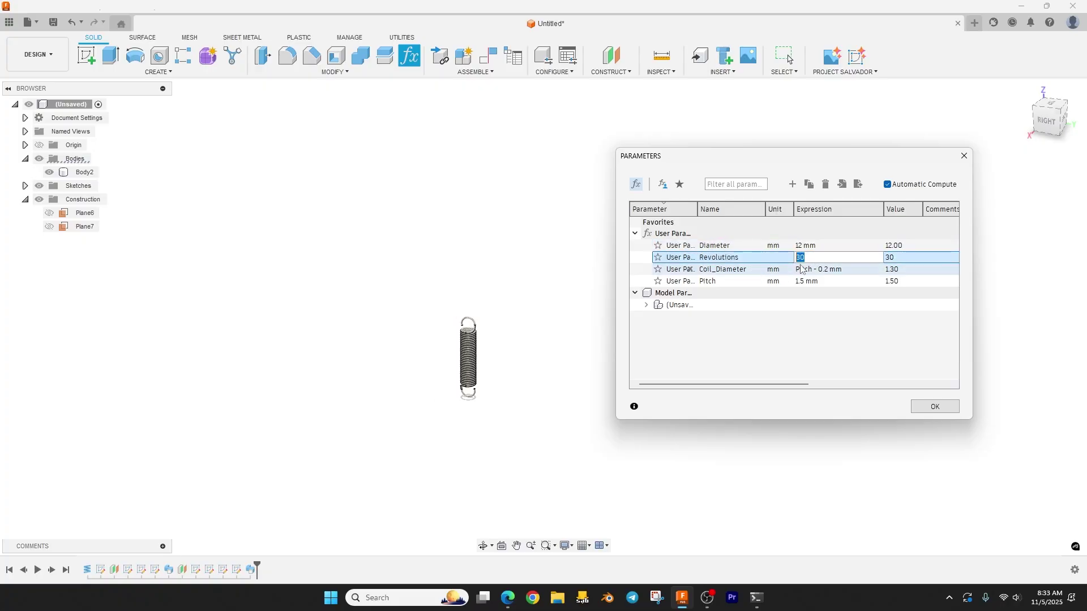
text(25)
click(771, 275)
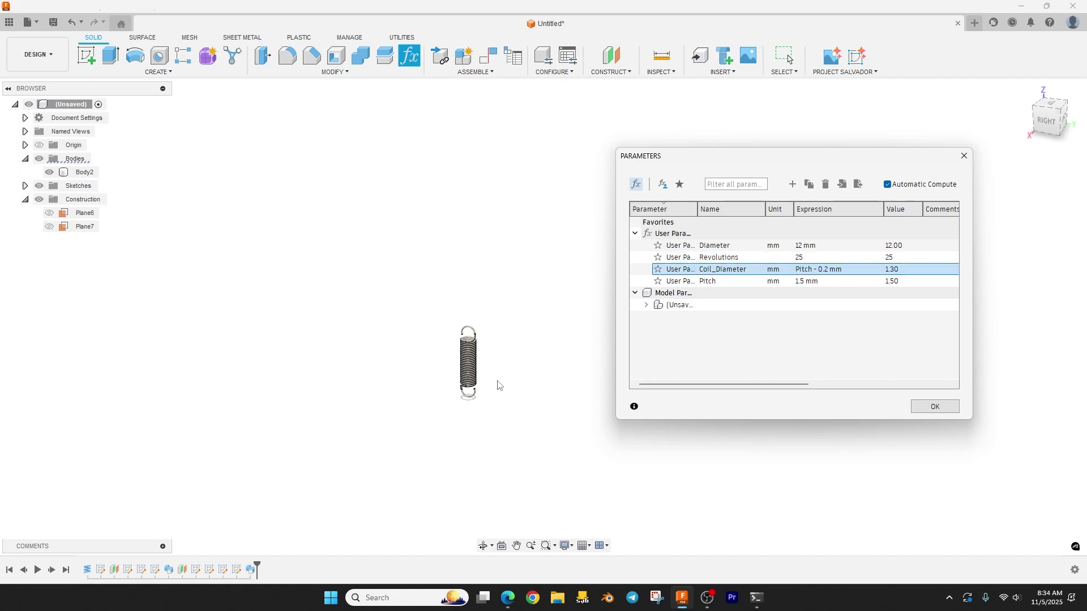
scroll(458, 396, up, 5)
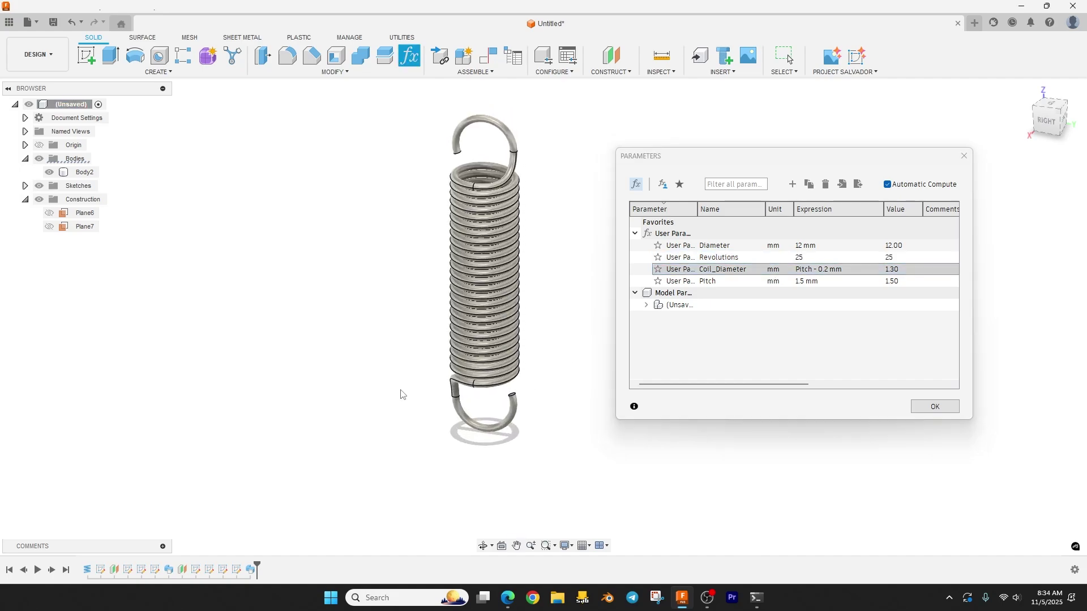
shift+middle_drag(400, 393, 793, 385)
Step: Accept the new parameters and orbit to check the resized spring's hooks from behind
click(934, 407)
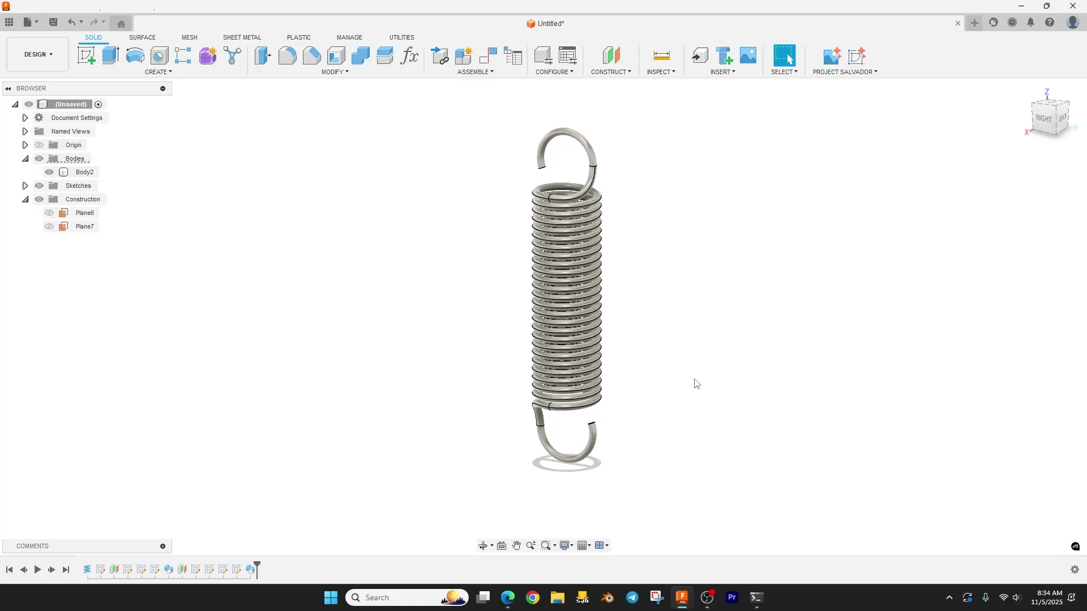
shift+middle_drag(649, 373, 497, 450)
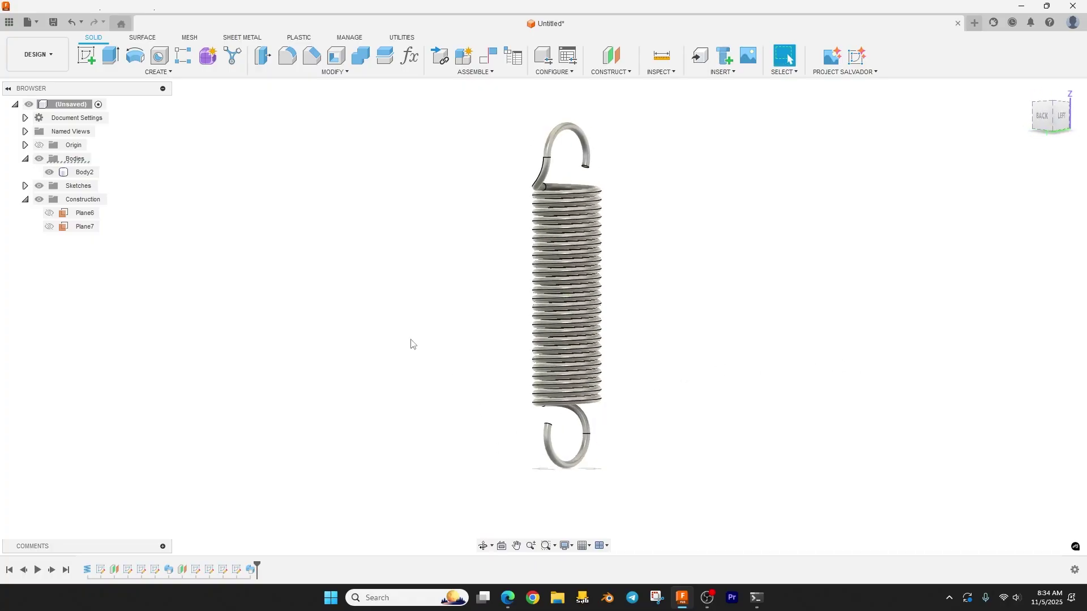